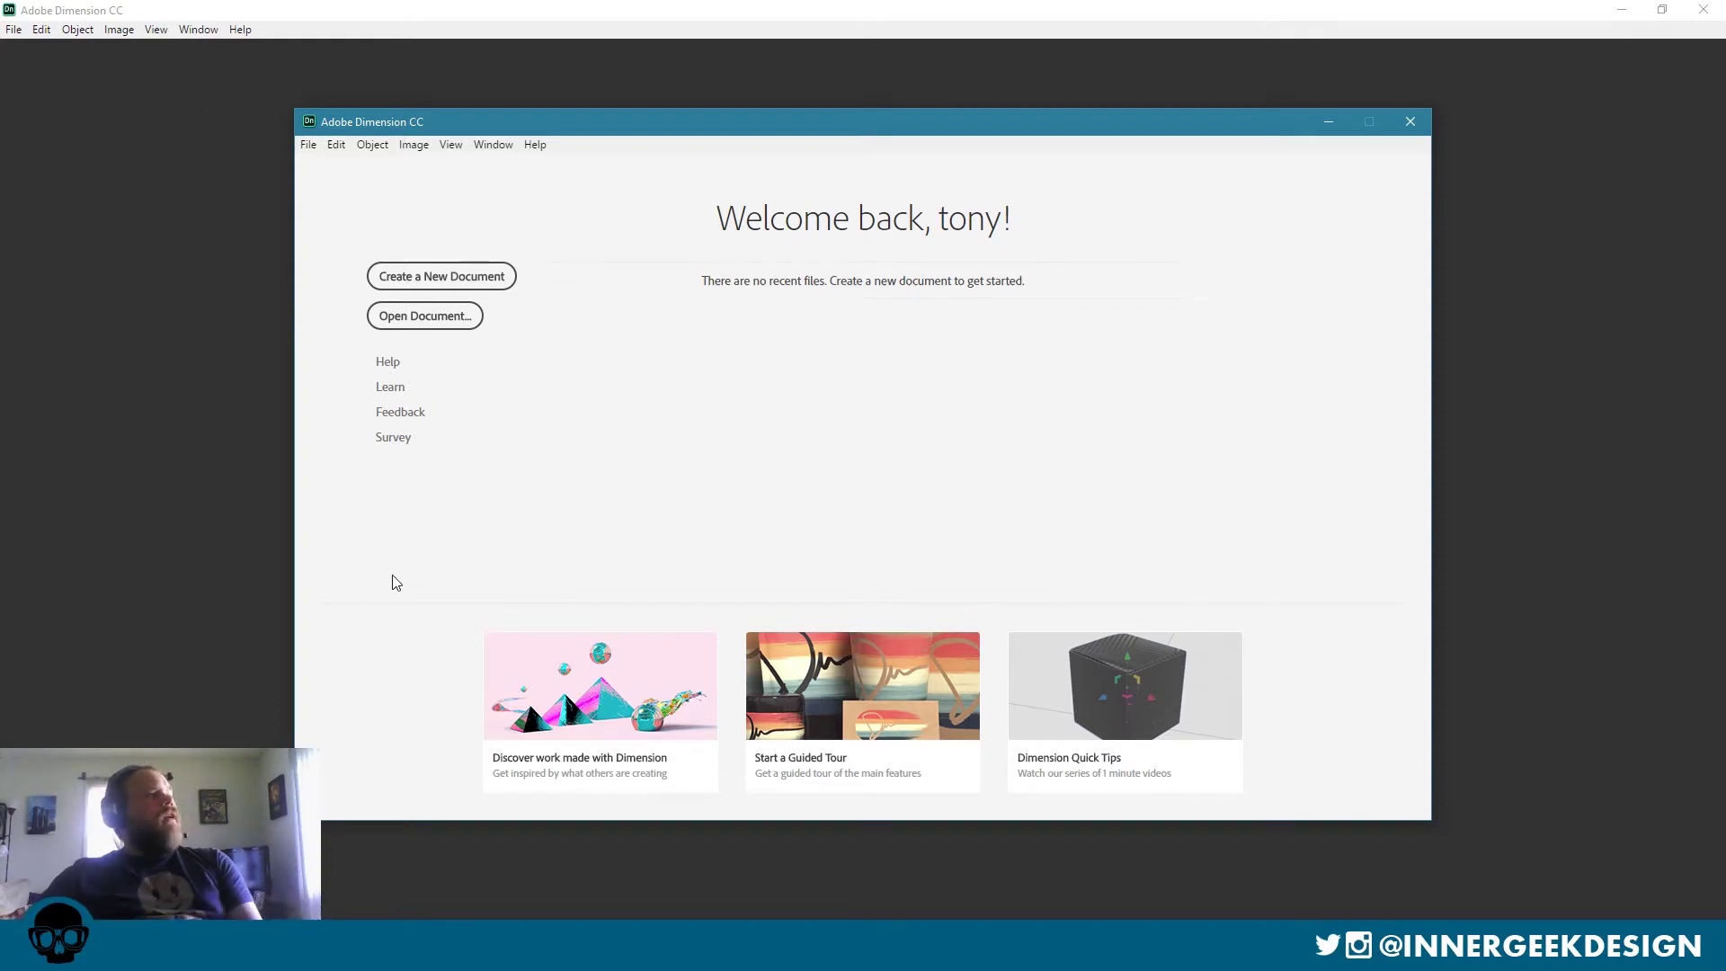
Create a new document and add the Bag with Wire Handles model near the centre of the ground grid.
{"action": "left_click", "coordinate": [456, 278]}
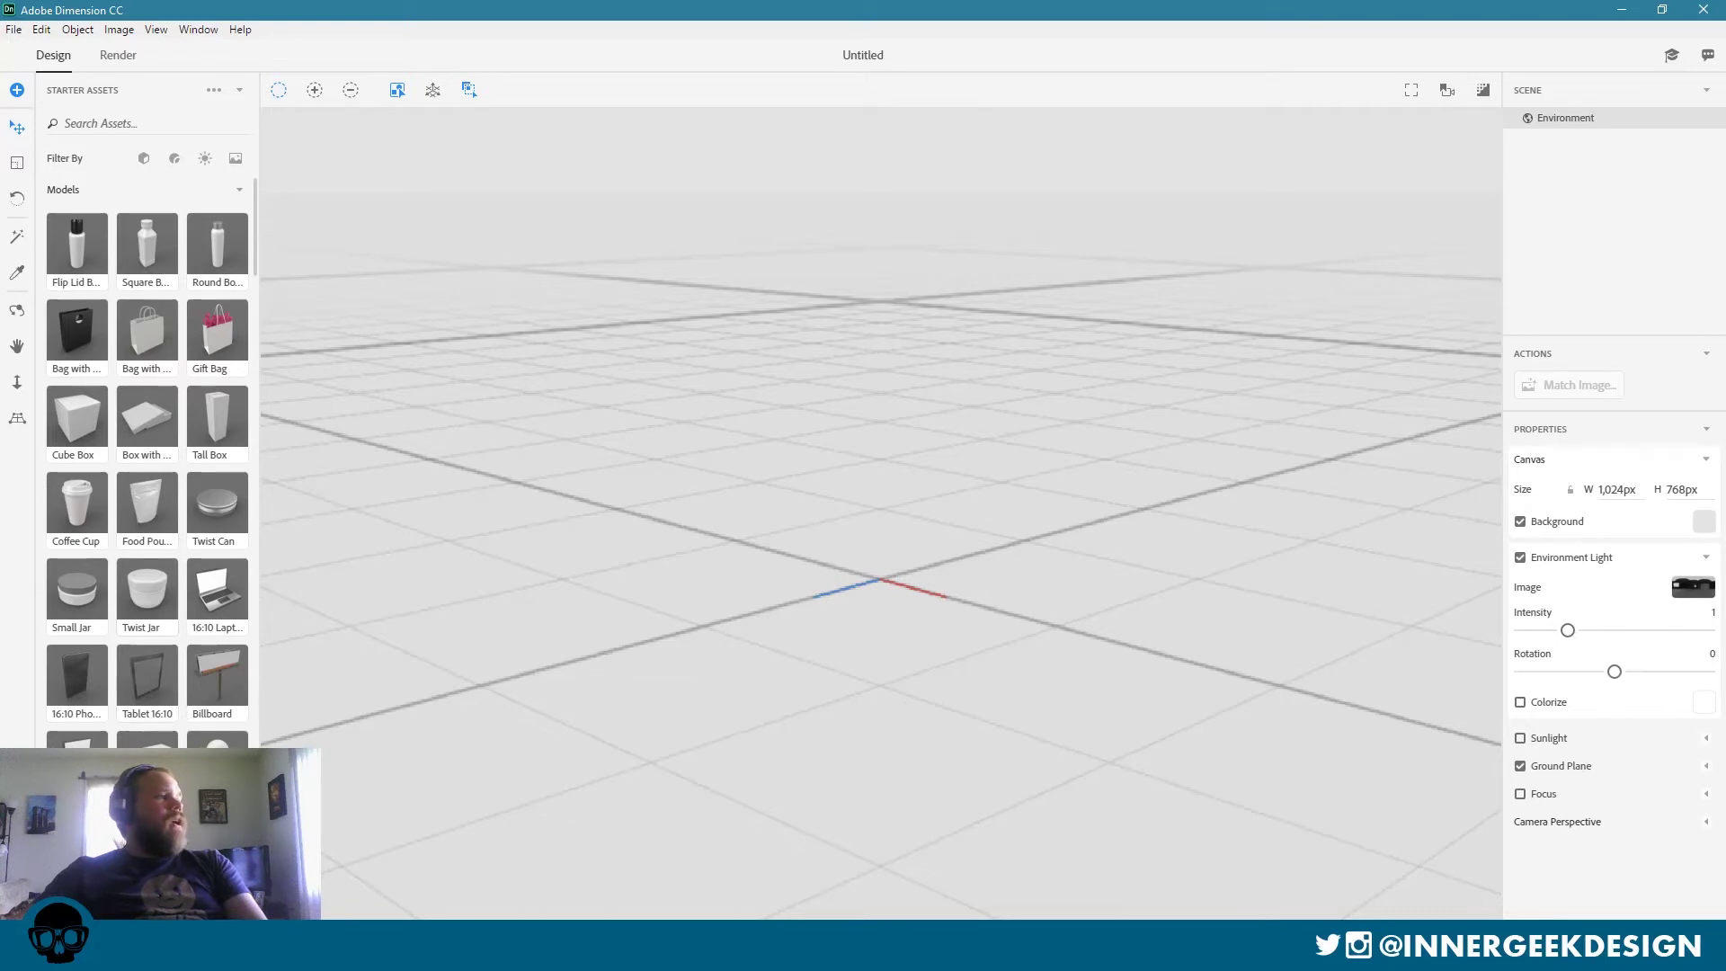
{"action": "left_click", "coordinate": [198, 597]}
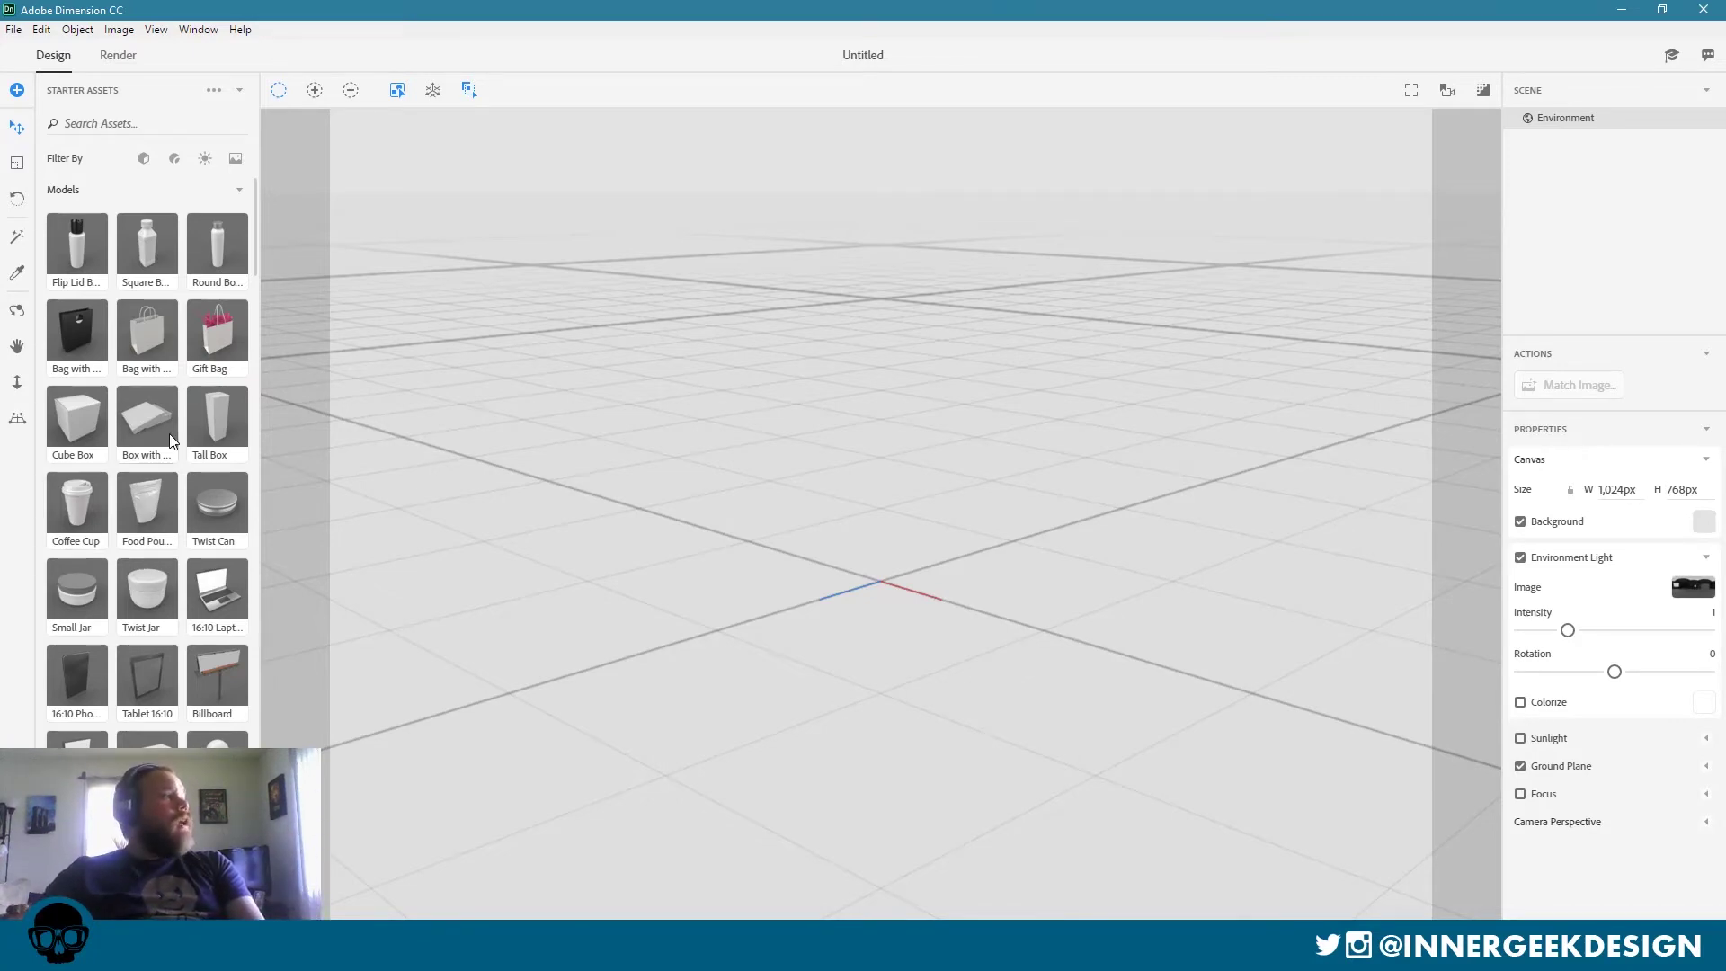
{"action": "left_click_drag", "start_coordinate": [126, 319], "coordinate": [897, 592]}
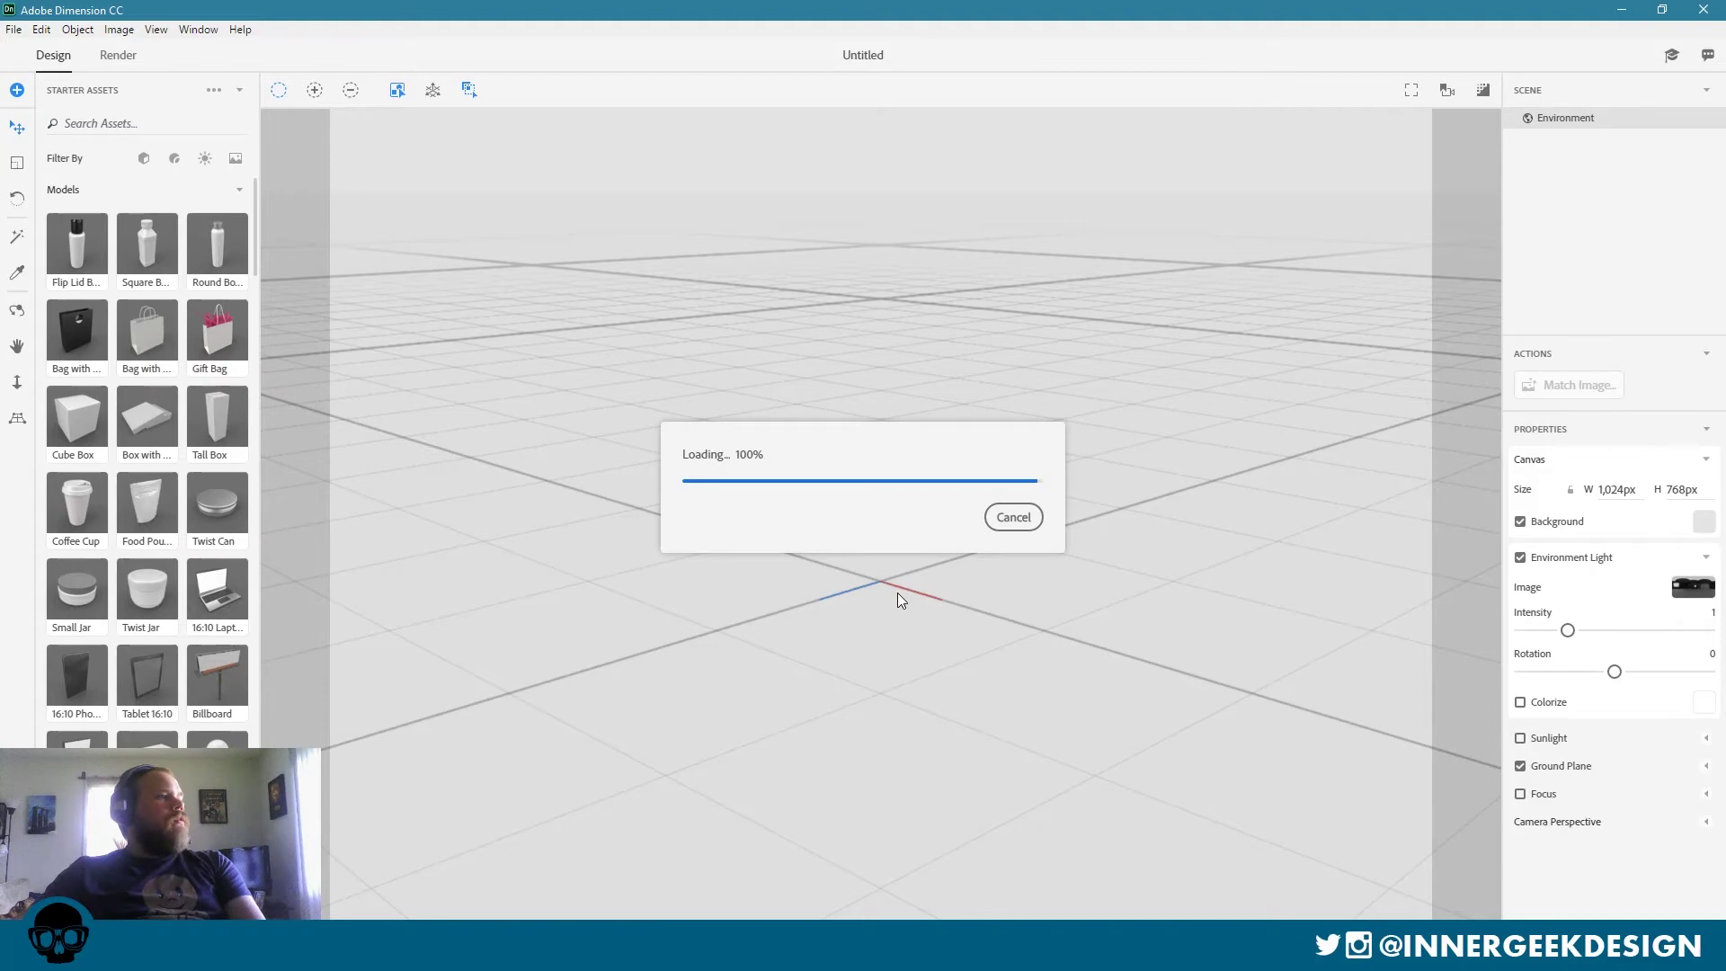
{"action": "scroll", "coordinate": [1131, 661], "scroll_direction": "down", "scroll_amount": 5}
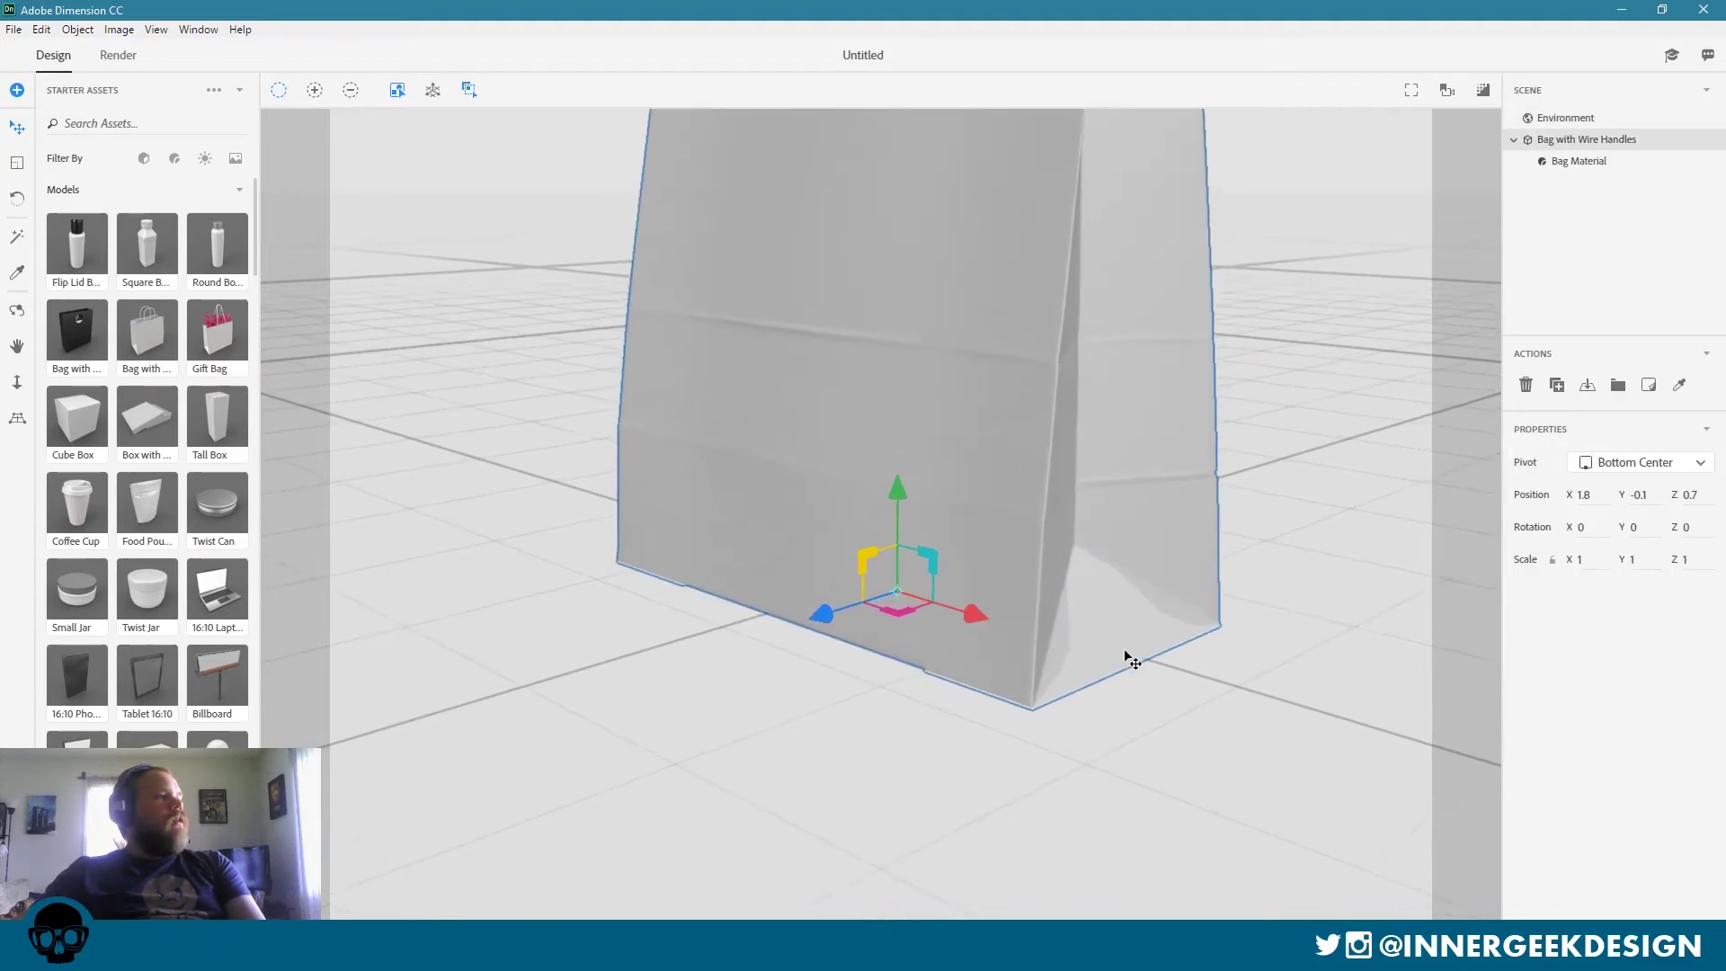
{"action": "scroll", "coordinate": [1088, 666], "scroll_direction": "down", "scroll_amount": 1}
{"action": "left_click", "coordinate": [1151, 775]}
{"action": "scroll", "coordinate": [1109, 621], "scroll_direction": "down", "scroll_amount": 3}
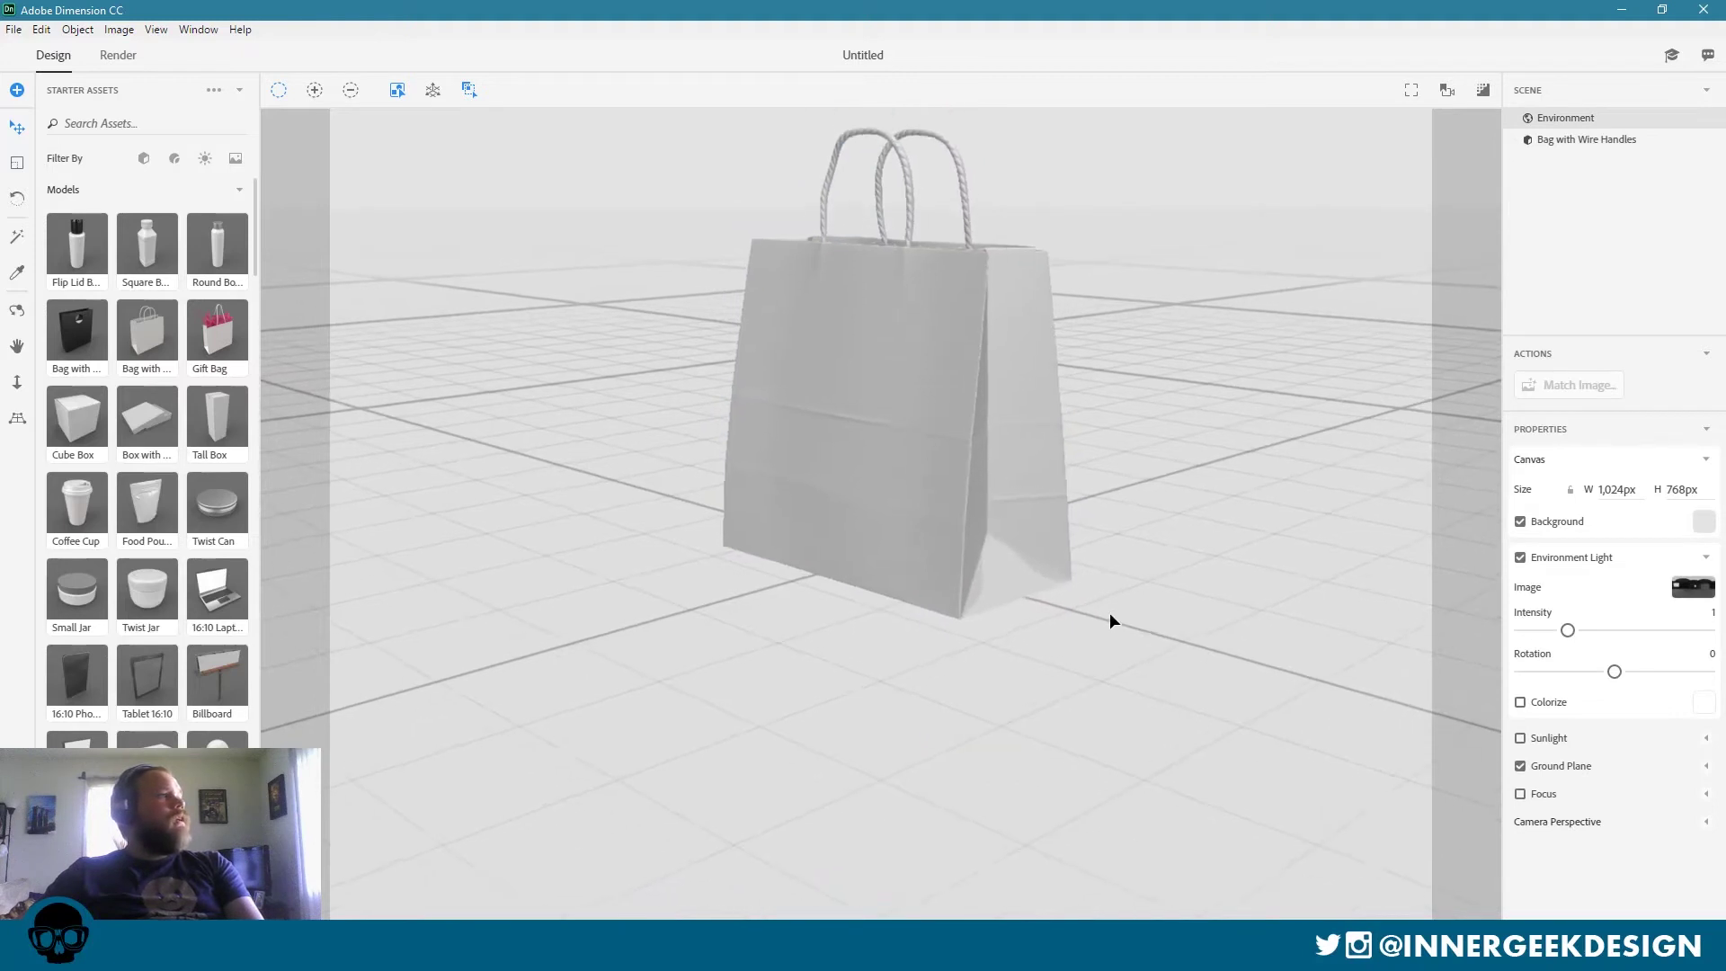
Move the bag across the ground plane to about X -6.1, Z -1.3.
{"action": "left_click", "coordinate": [882, 578]}
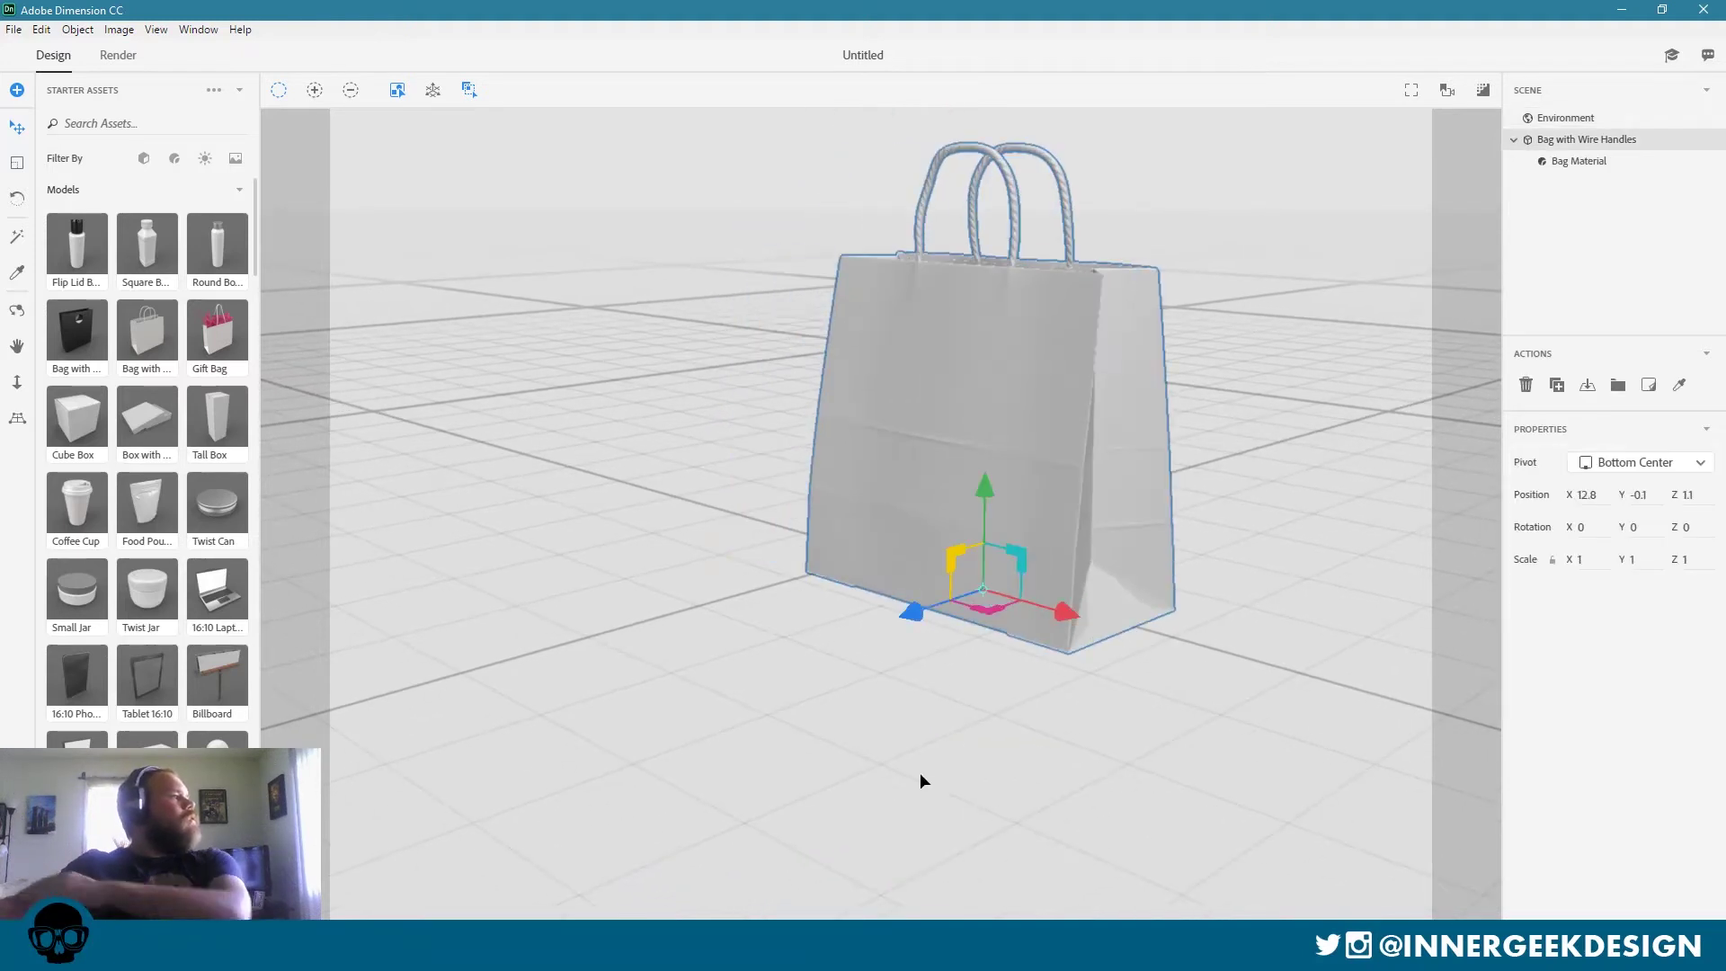
{"action": "left_click_drag", "start_coordinate": [1033, 470], "coordinate": [929, 496]}
{"action": "scroll", "coordinate": [932, 501], "scroll_direction": "down", "scroll_amount": 5}
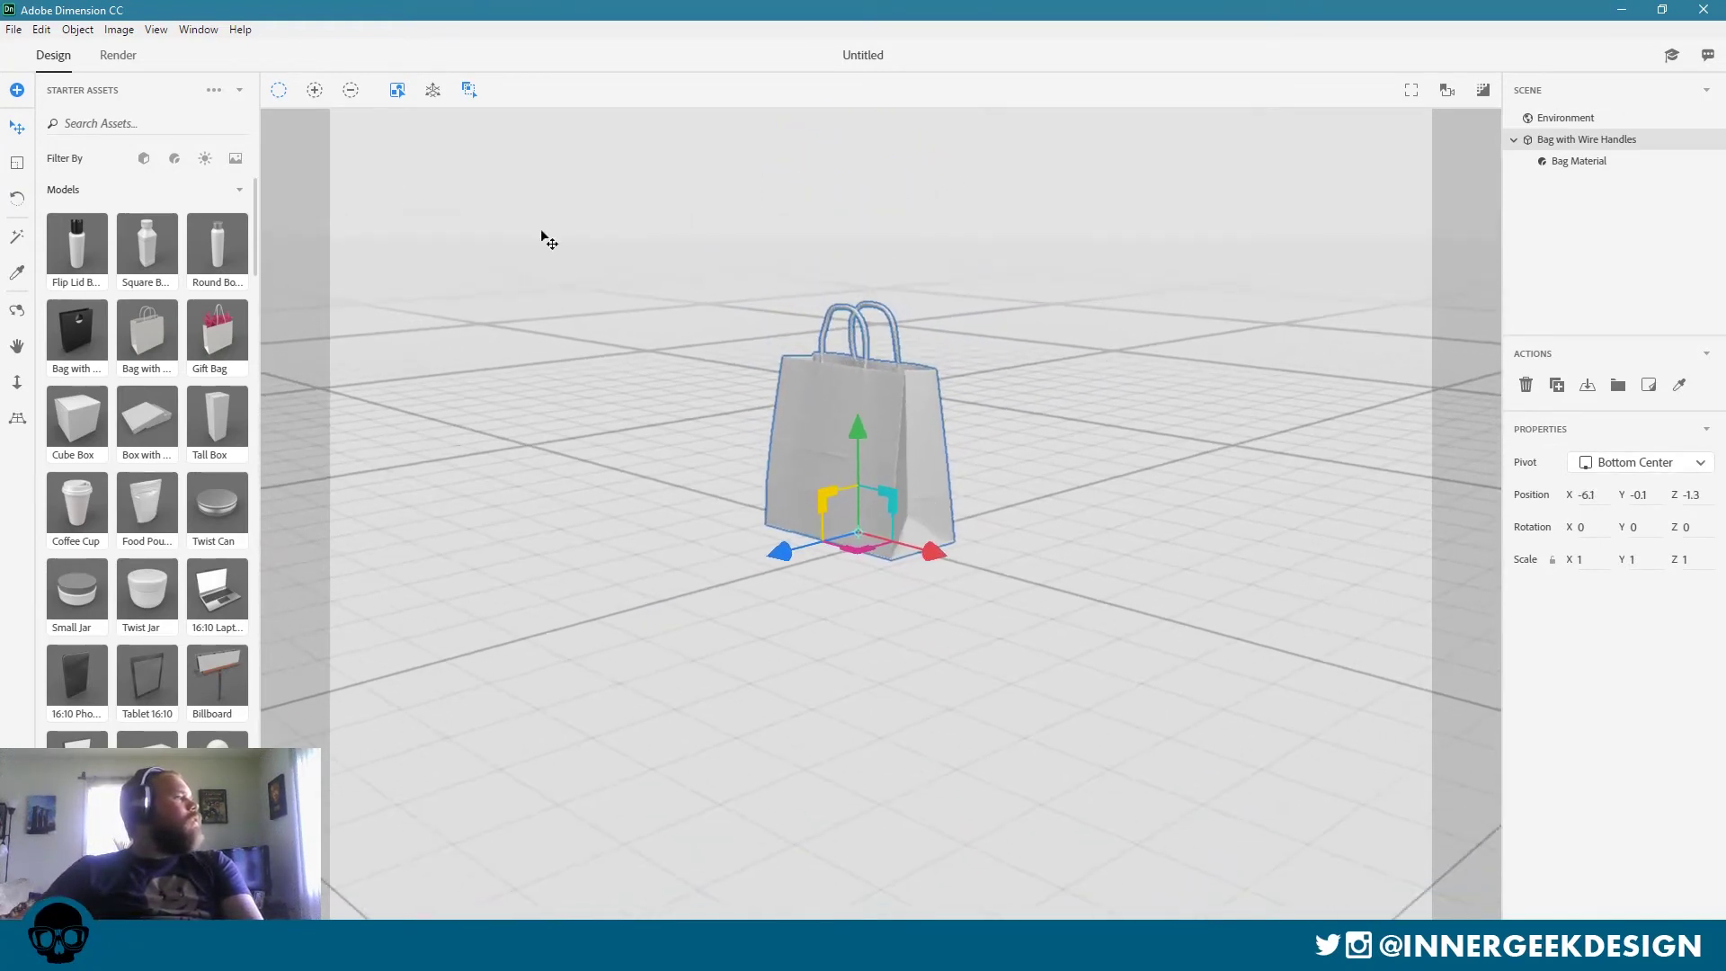
Rotate the bag to about X 7.7, Y -10.9, Z 17.1 and raise it above the ground to about Y 13.
{"action": "left_click", "coordinate": [17, 198]}
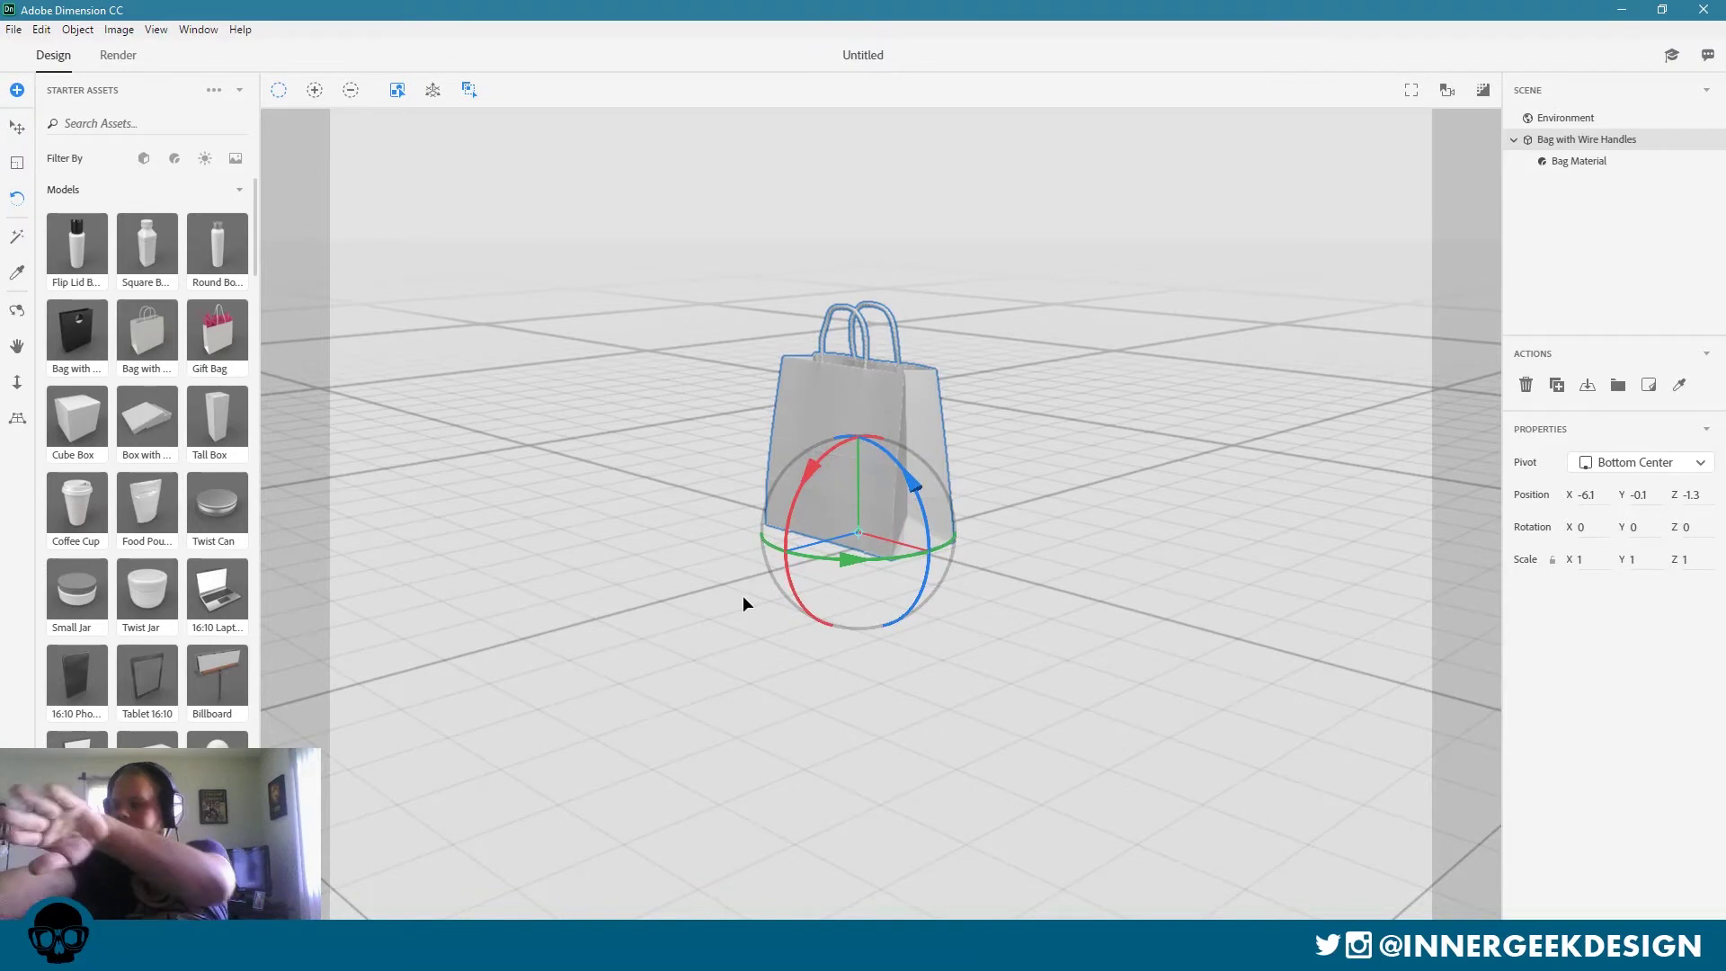
{"action": "left_click", "coordinate": [850, 690]}
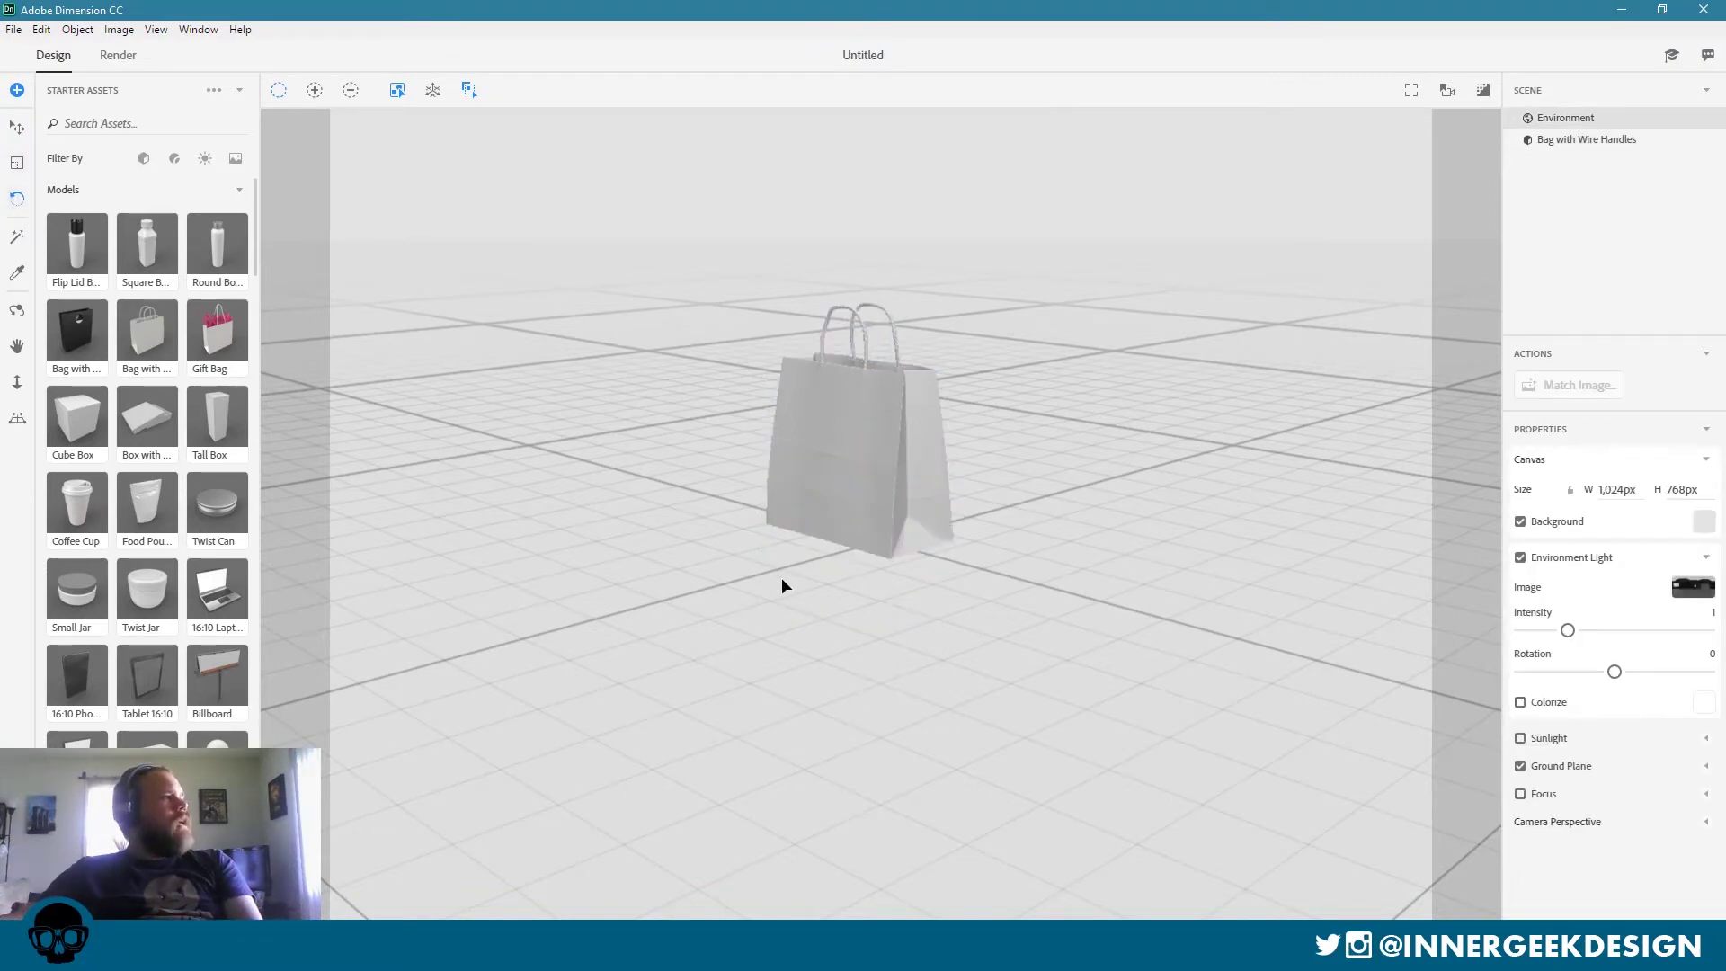
{"action": "left_click", "coordinate": [836, 477]}
{"action": "left_click_drag", "start_coordinate": [837, 565], "coordinate": [903, 579]}
{"action": "left_click_drag", "start_coordinate": [842, 488], "coordinate": [849, 526]}
{"action": "left_click_drag", "start_coordinate": [955, 493], "coordinate": [877, 372]}
{"action": "key", "text": "v"}
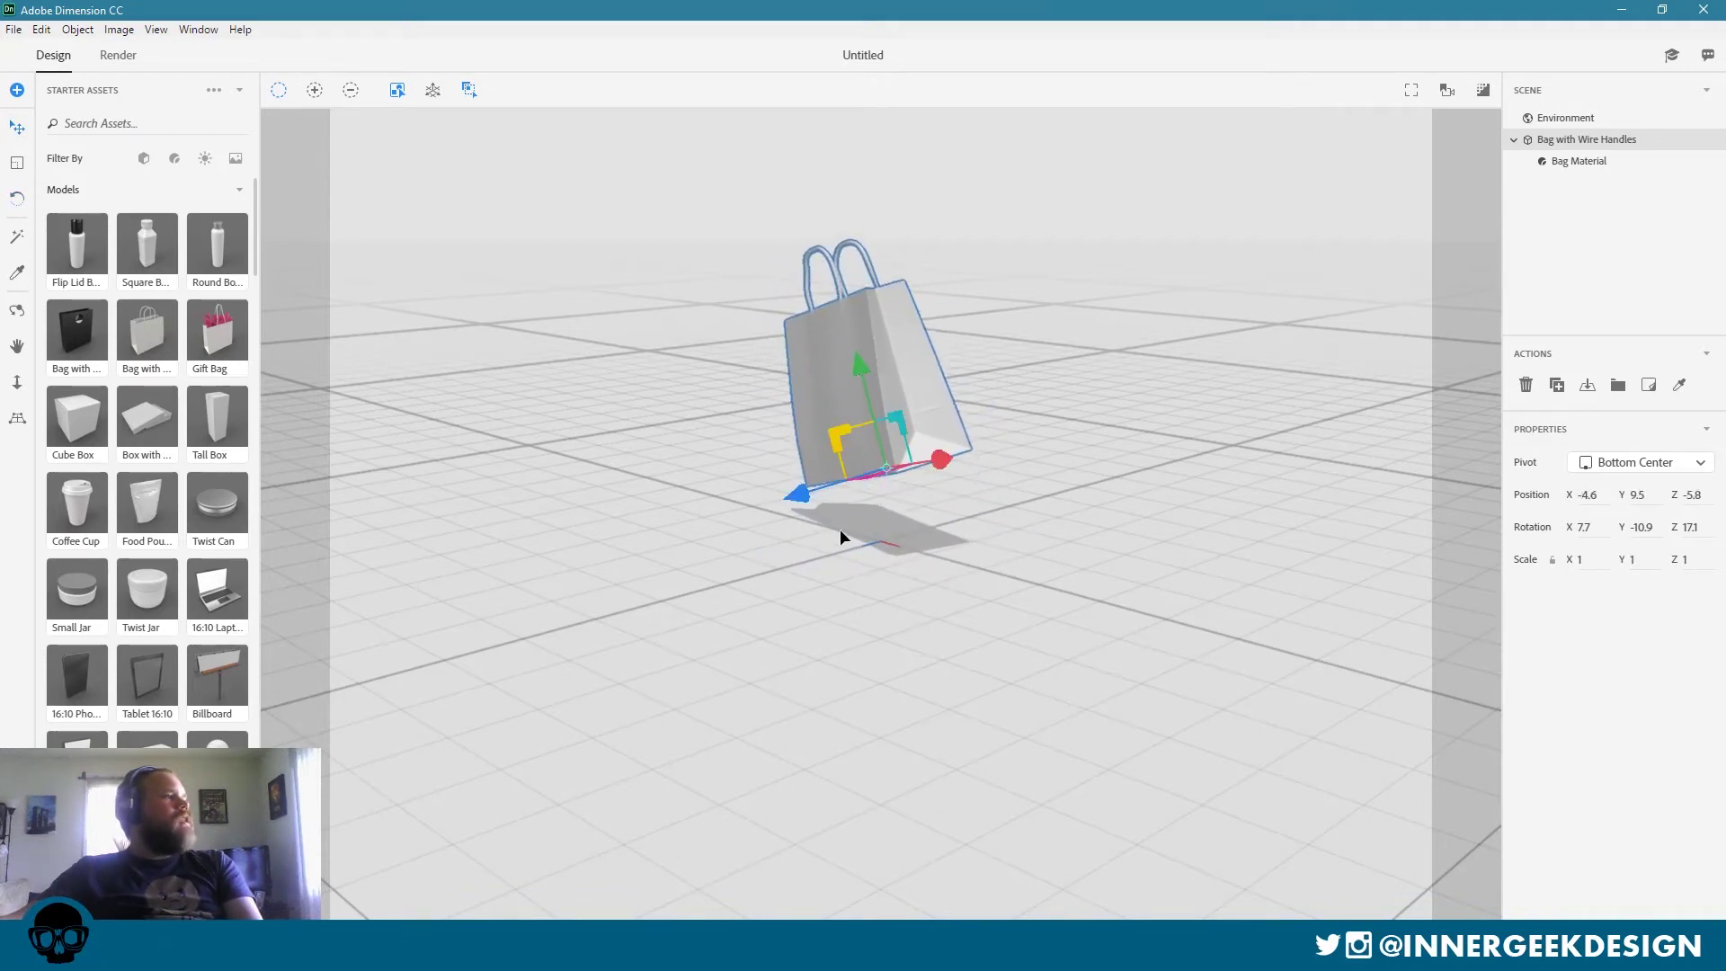
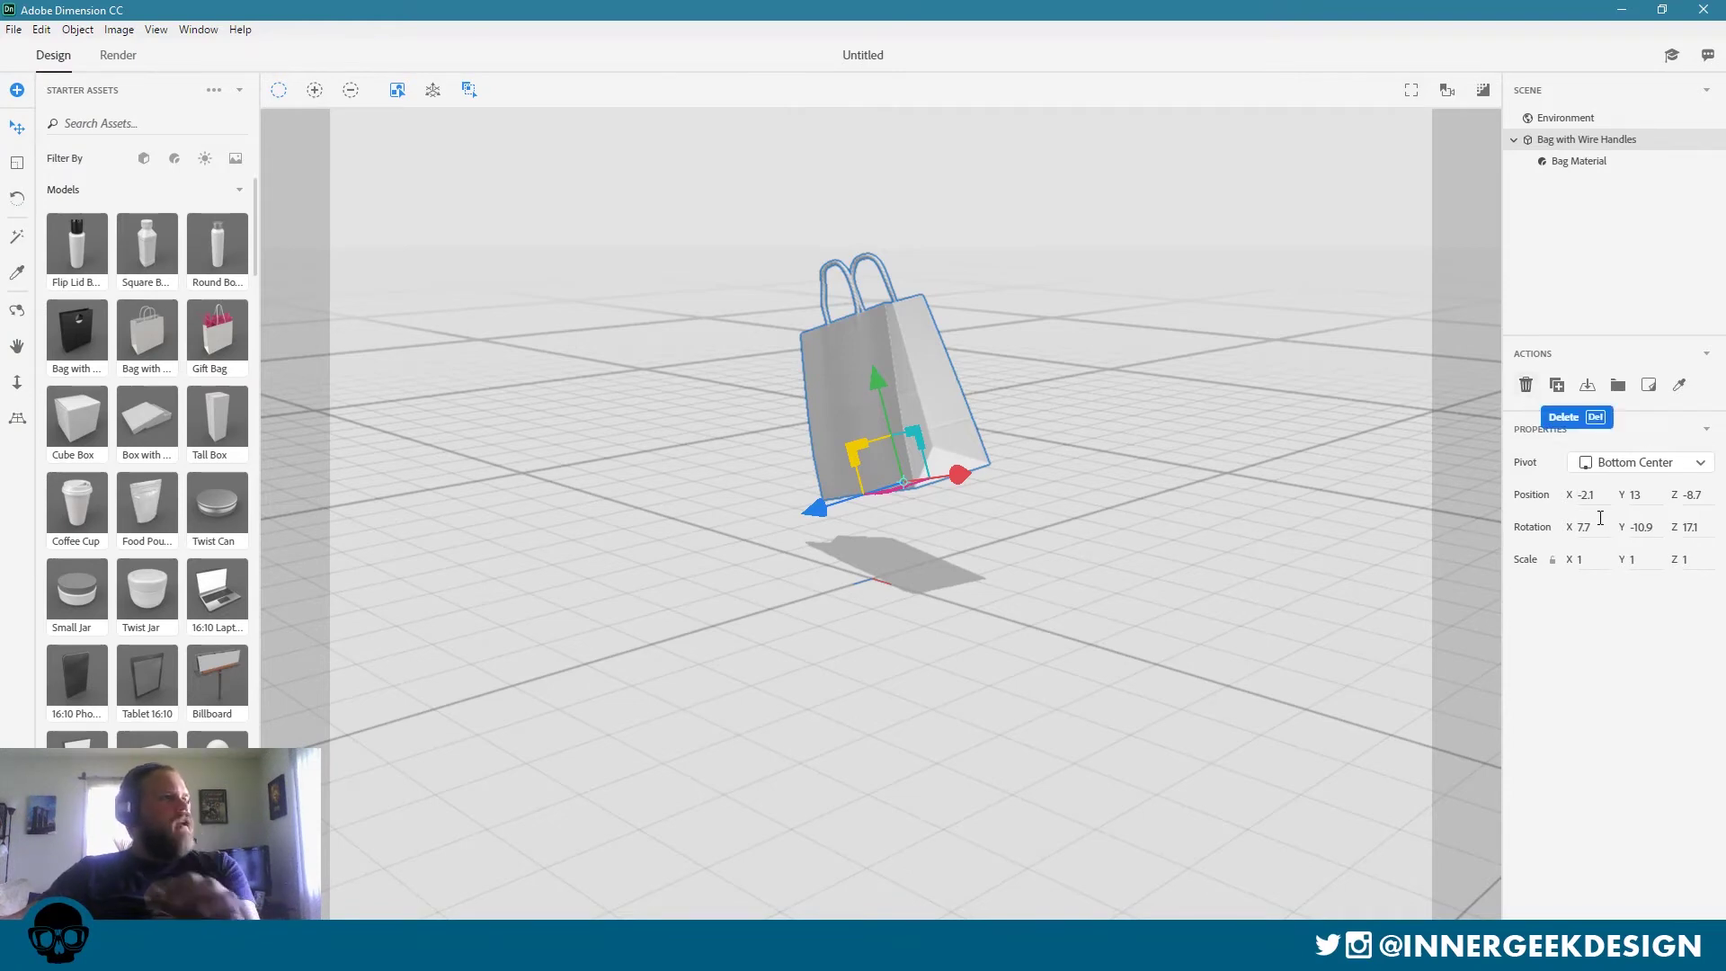
{"action": "left_click", "coordinate": [1646, 471]}
{"action": "left_click", "coordinate": [1646, 471]}
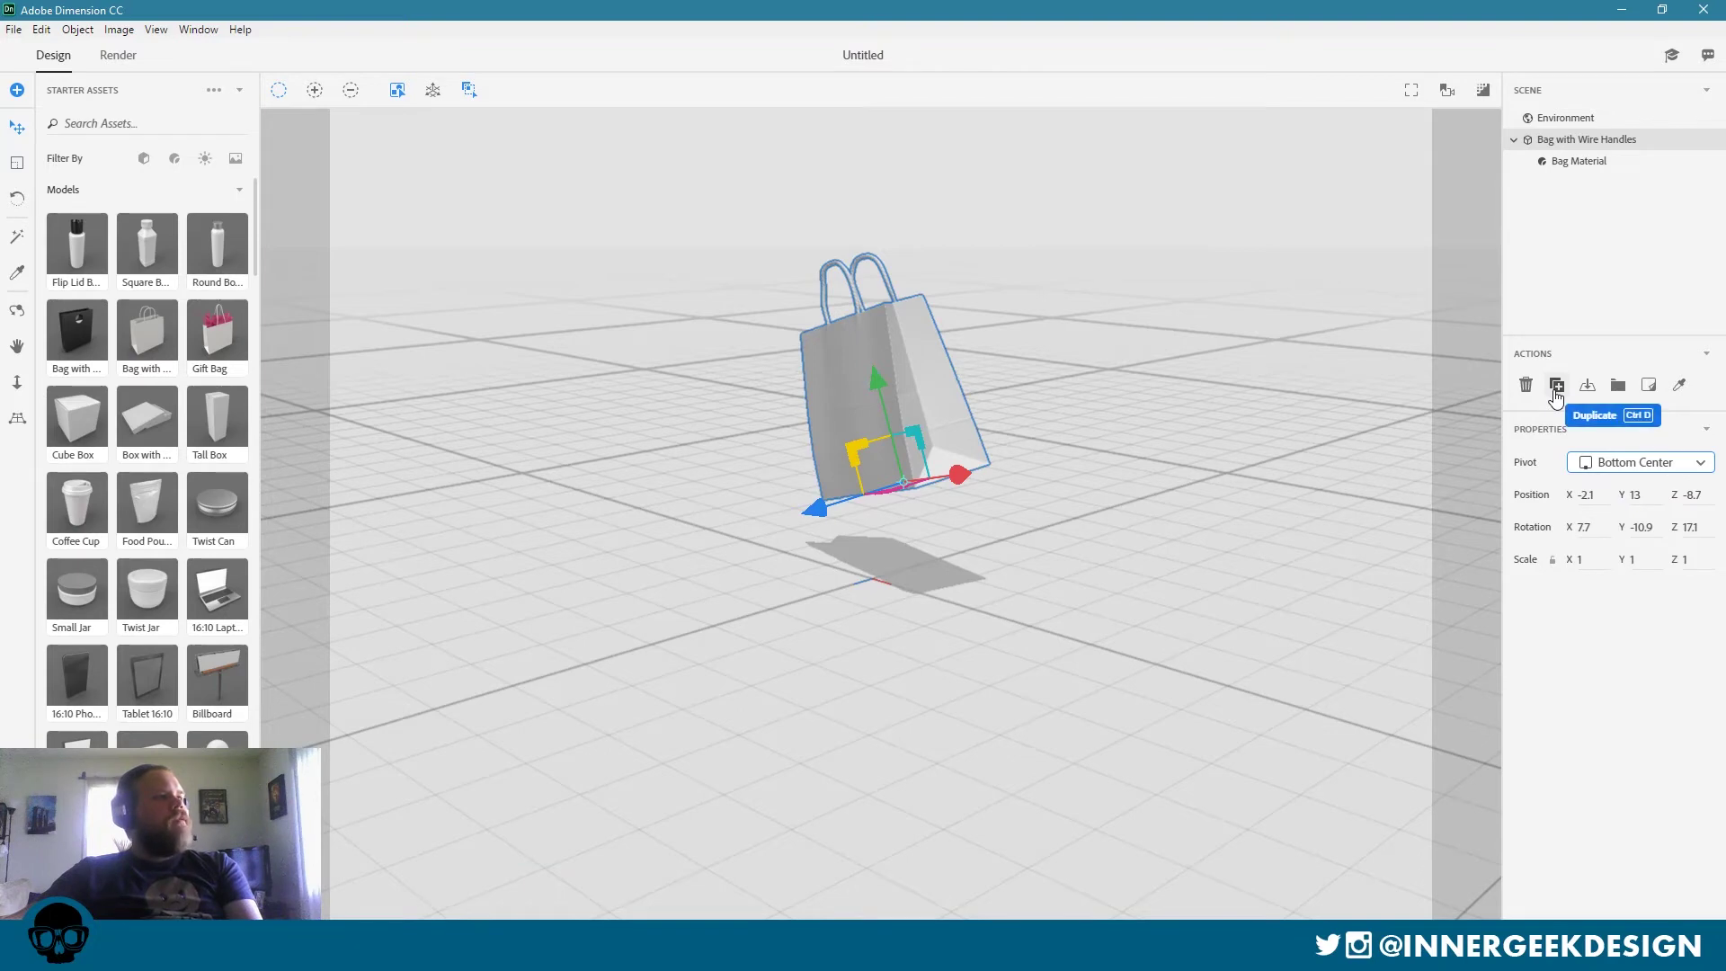
Place the "ycg logo" image from the yourcad.guru folder in Clients on the bag as a decal.
{"action": "left_click", "coordinate": [1652, 385]}
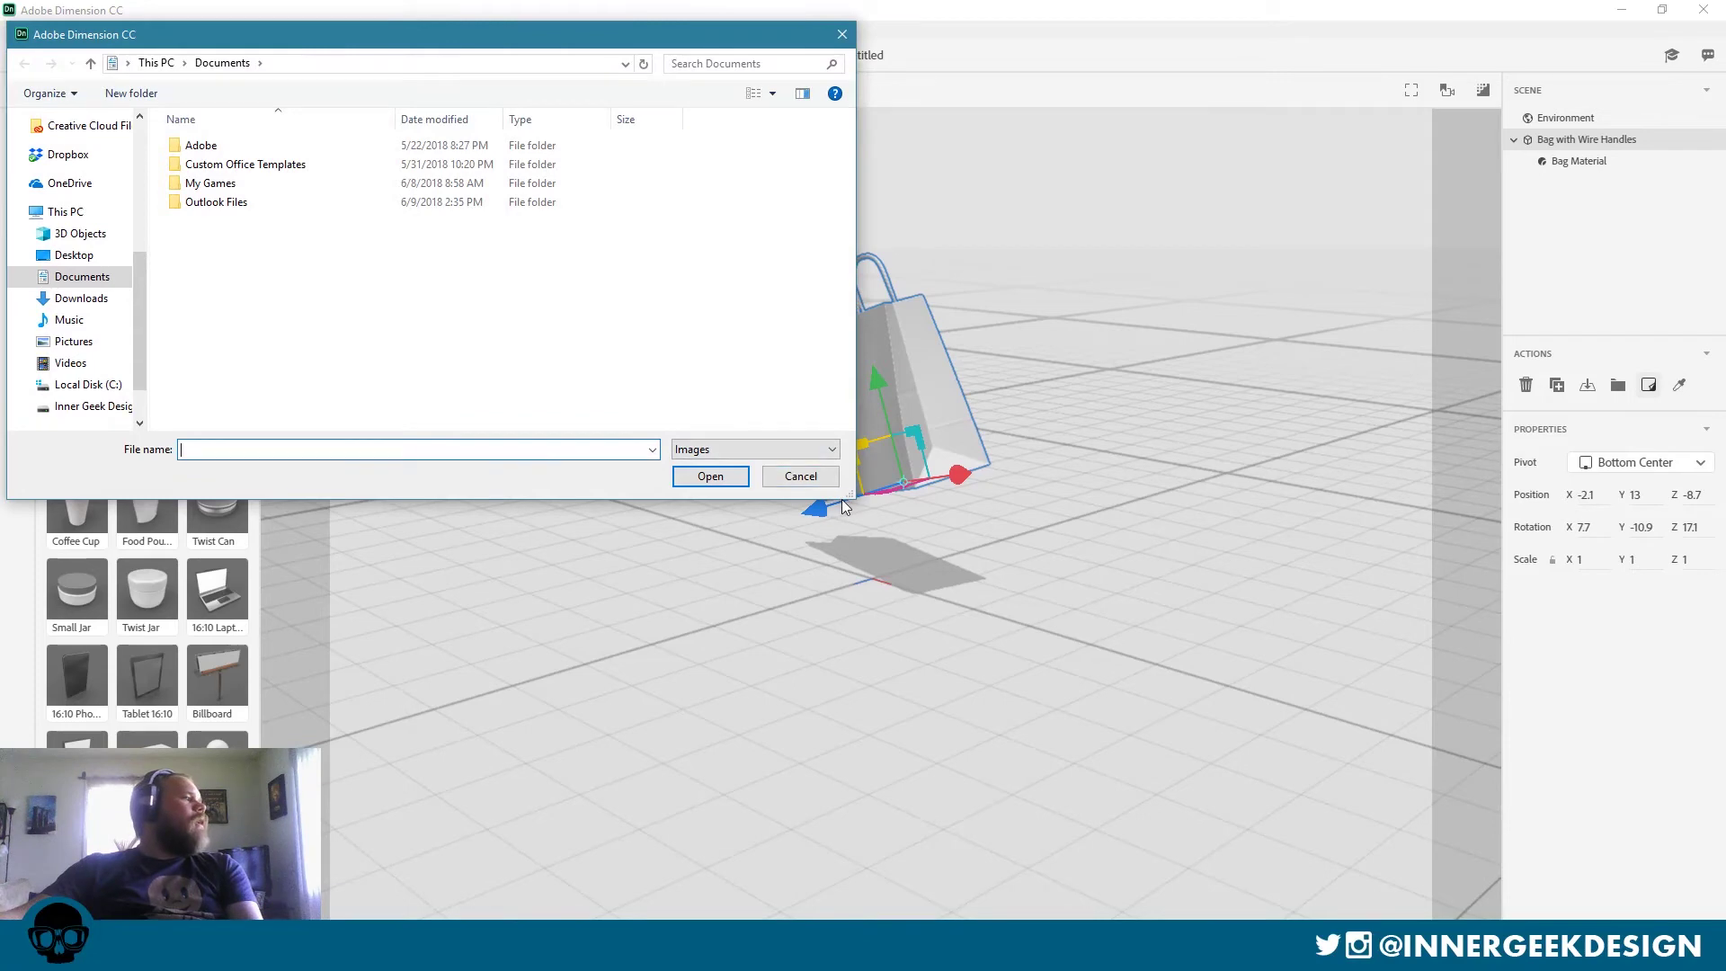
{"action": "left_click_drag", "start_coordinate": [841, 499], "coordinate": [986, 688]}
{"action": "scroll", "coordinate": [75, 259], "scroll_direction": "up", "scroll_amount": 2}
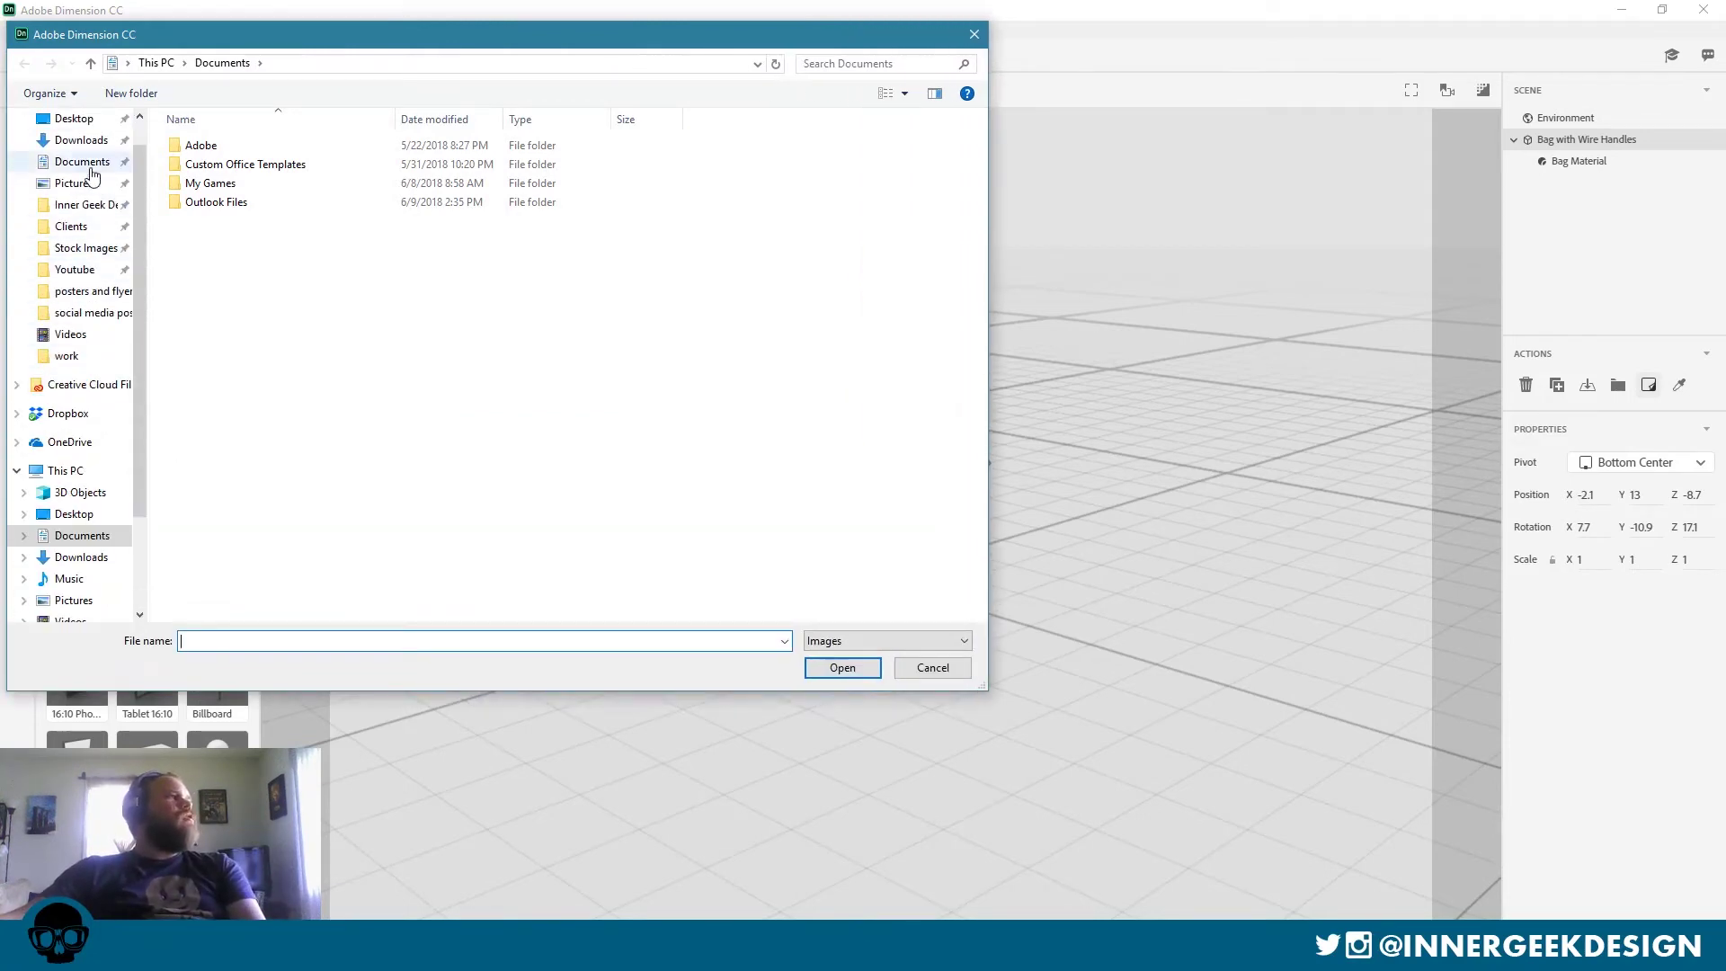
{"action": "left_click", "coordinate": [72, 228]}
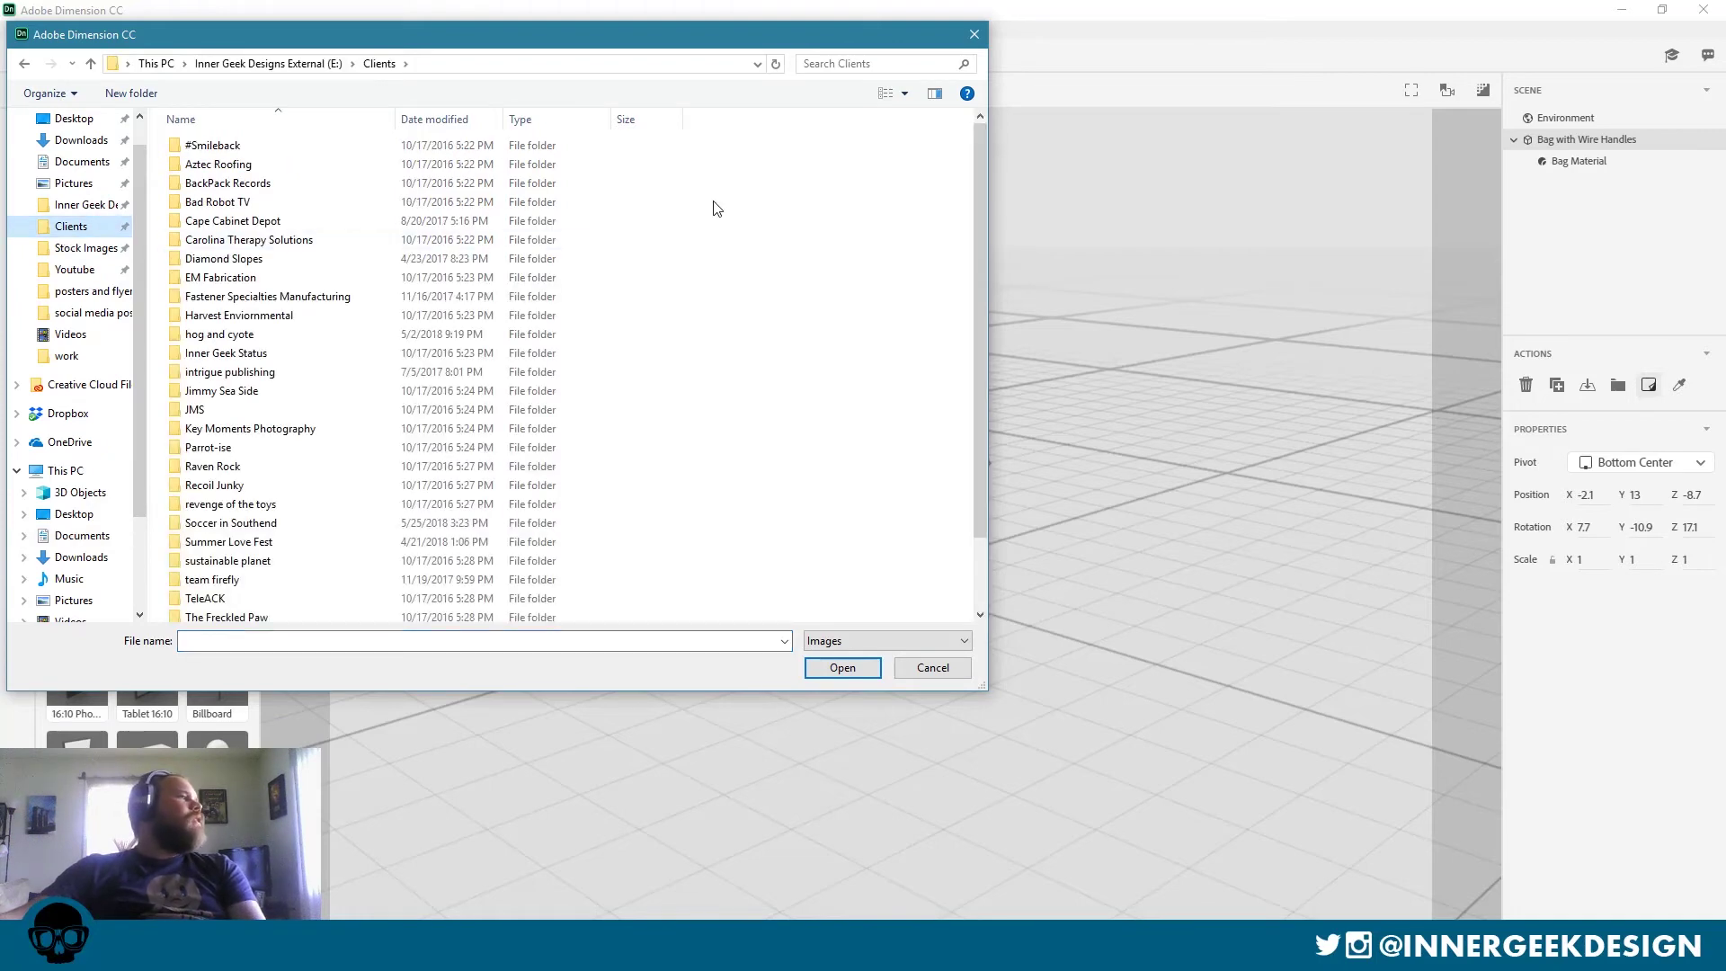
{"action": "scroll", "coordinate": [643, 261], "scroll_direction": "down", "scroll_amount": 2}
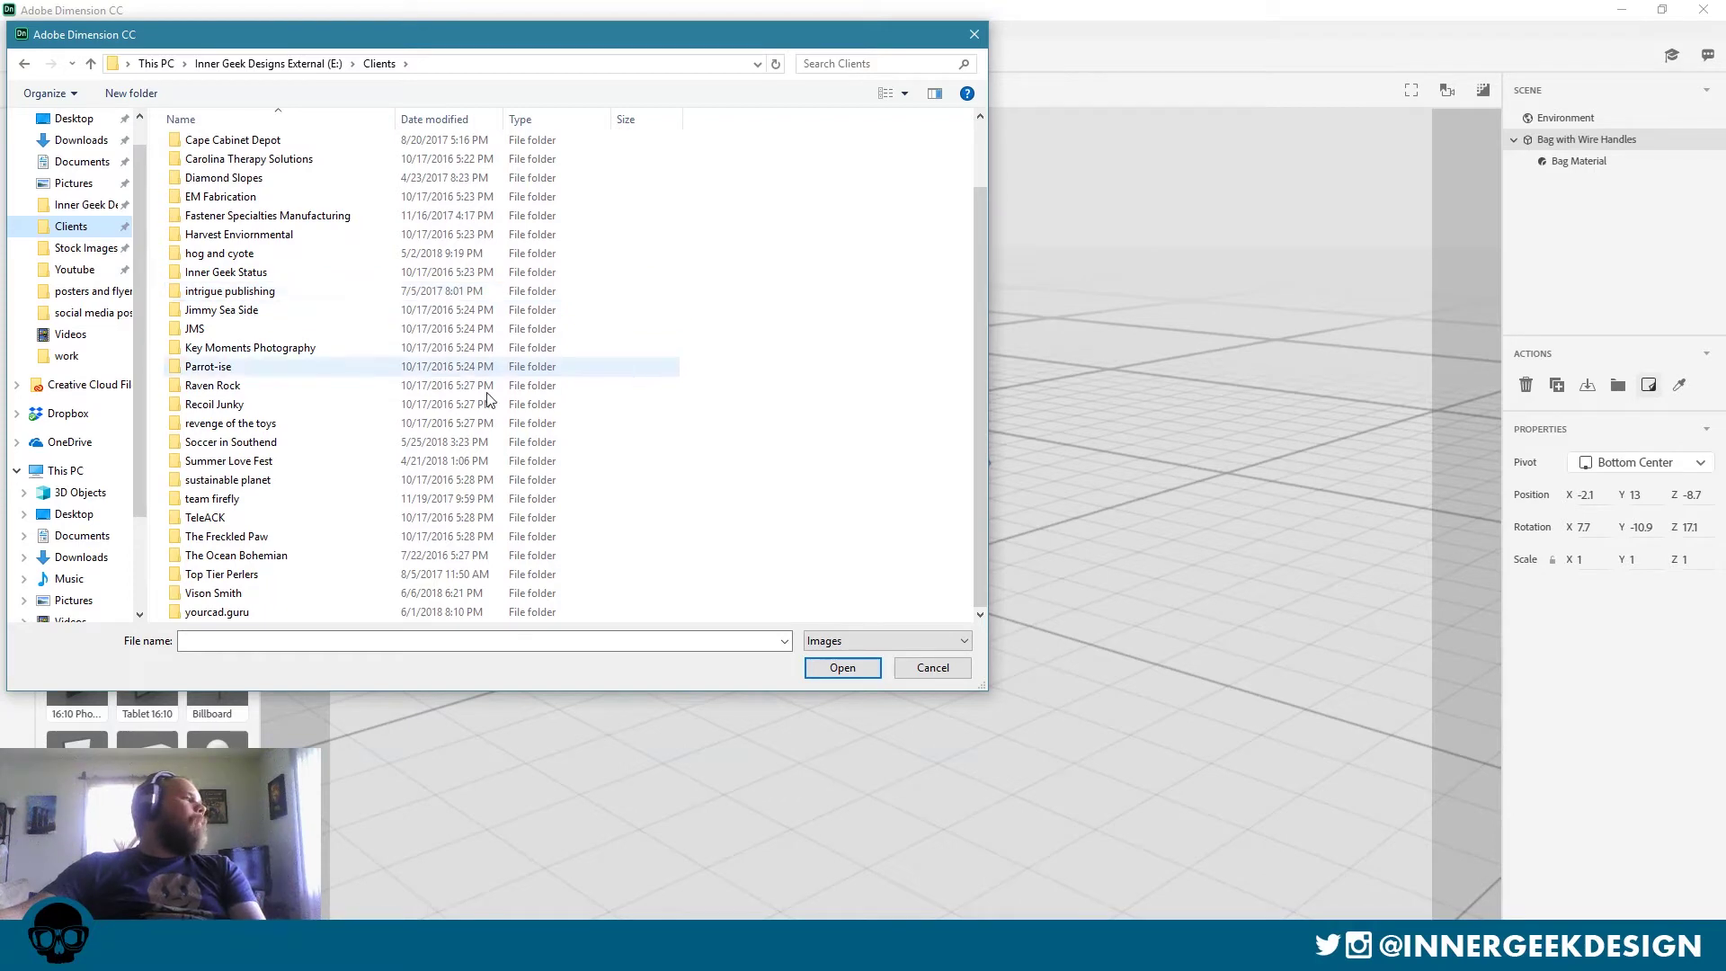
{"action": "double_click", "coordinate": [230, 525]}
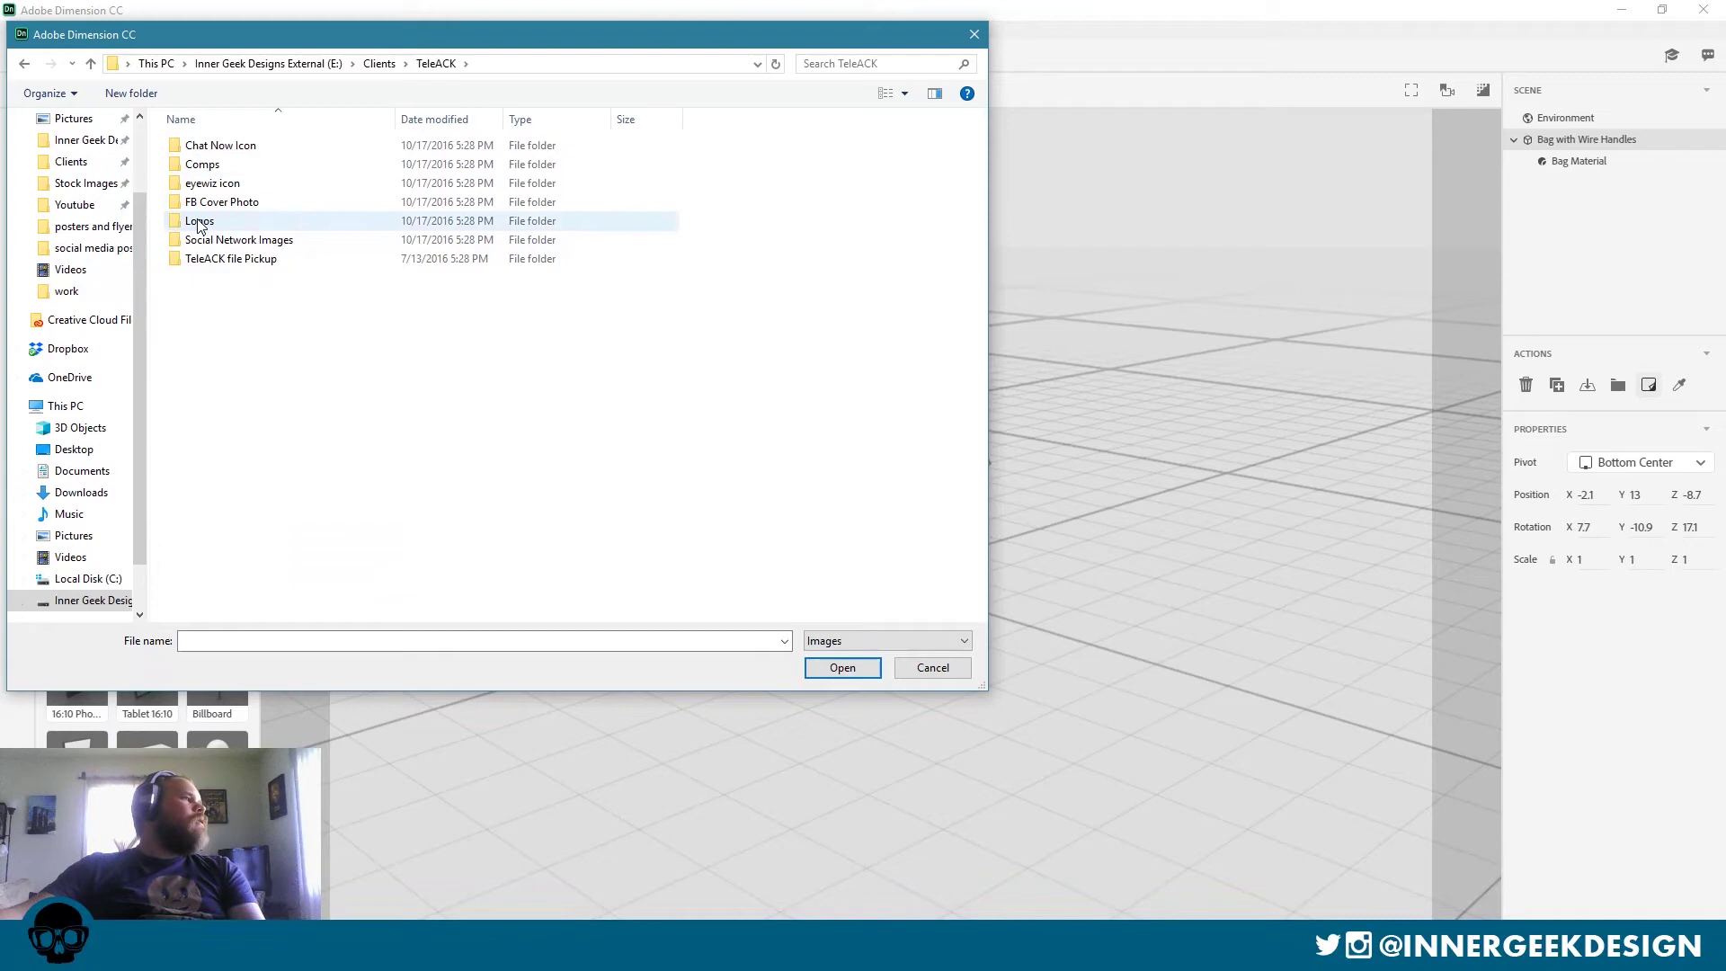
{"action": "left_click", "coordinate": [24, 64]}
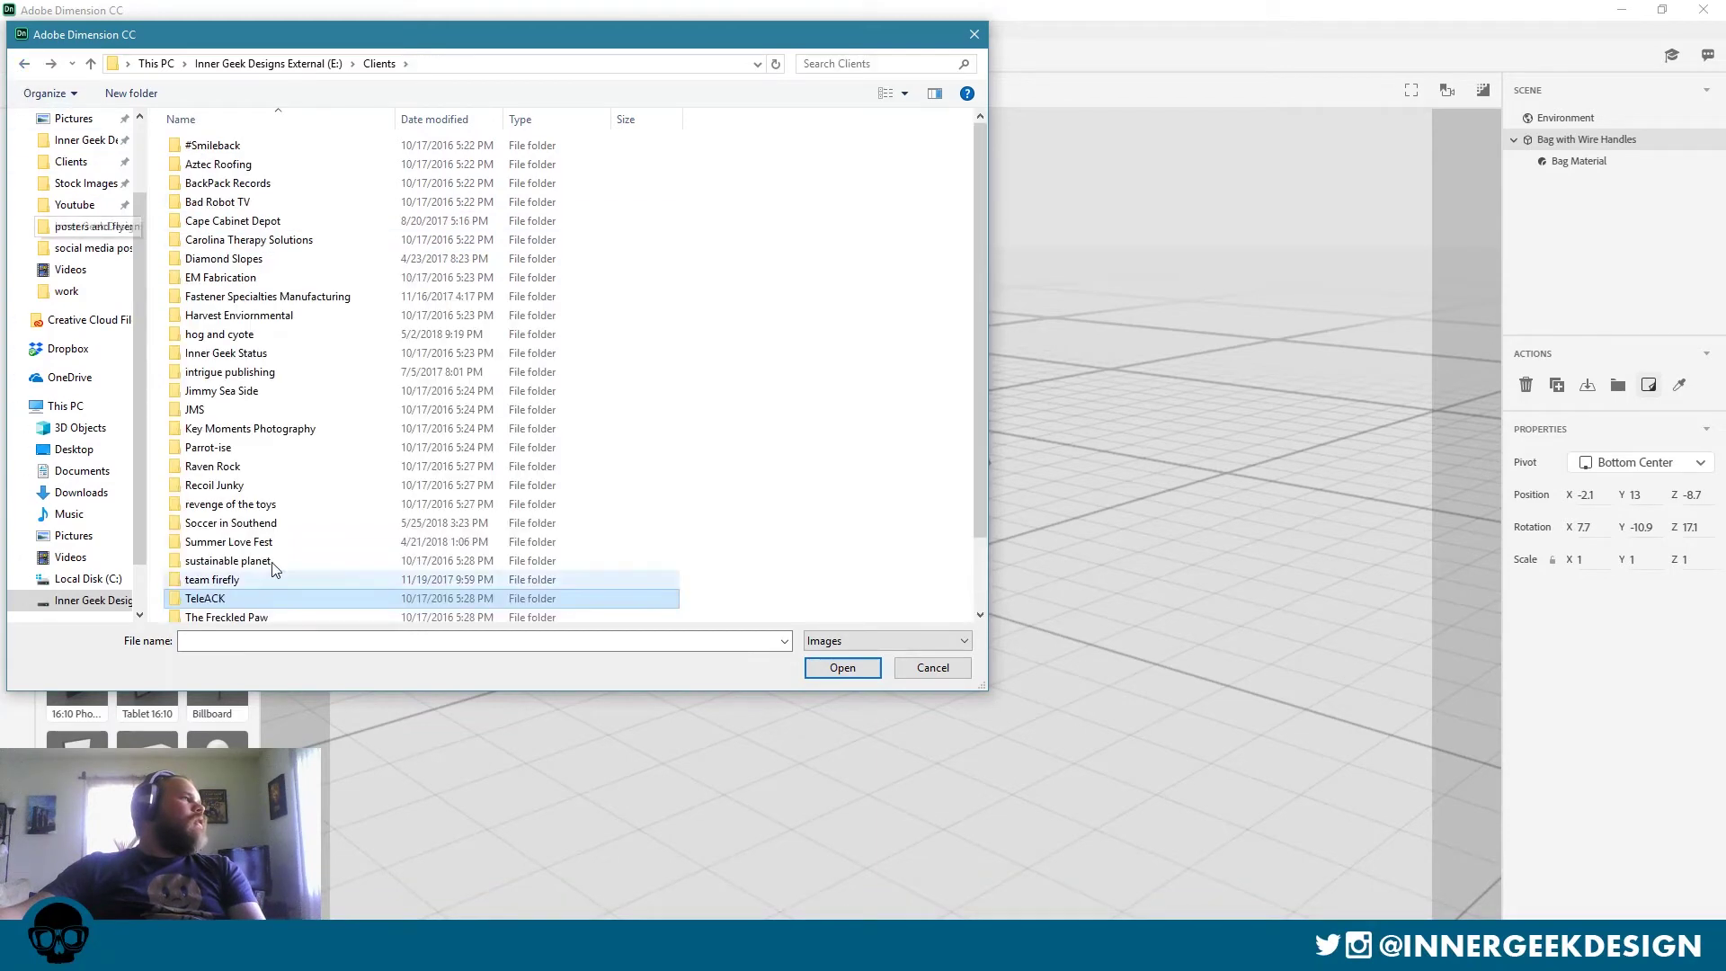
{"action": "scroll", "coordinate": [225, 584], "scroll_direction": "down", "scroll_amount": 2}
{"action": "left_click", "coordinate": [224, 612]}
{"action": "double_click", "coordinate": [222, 615]}
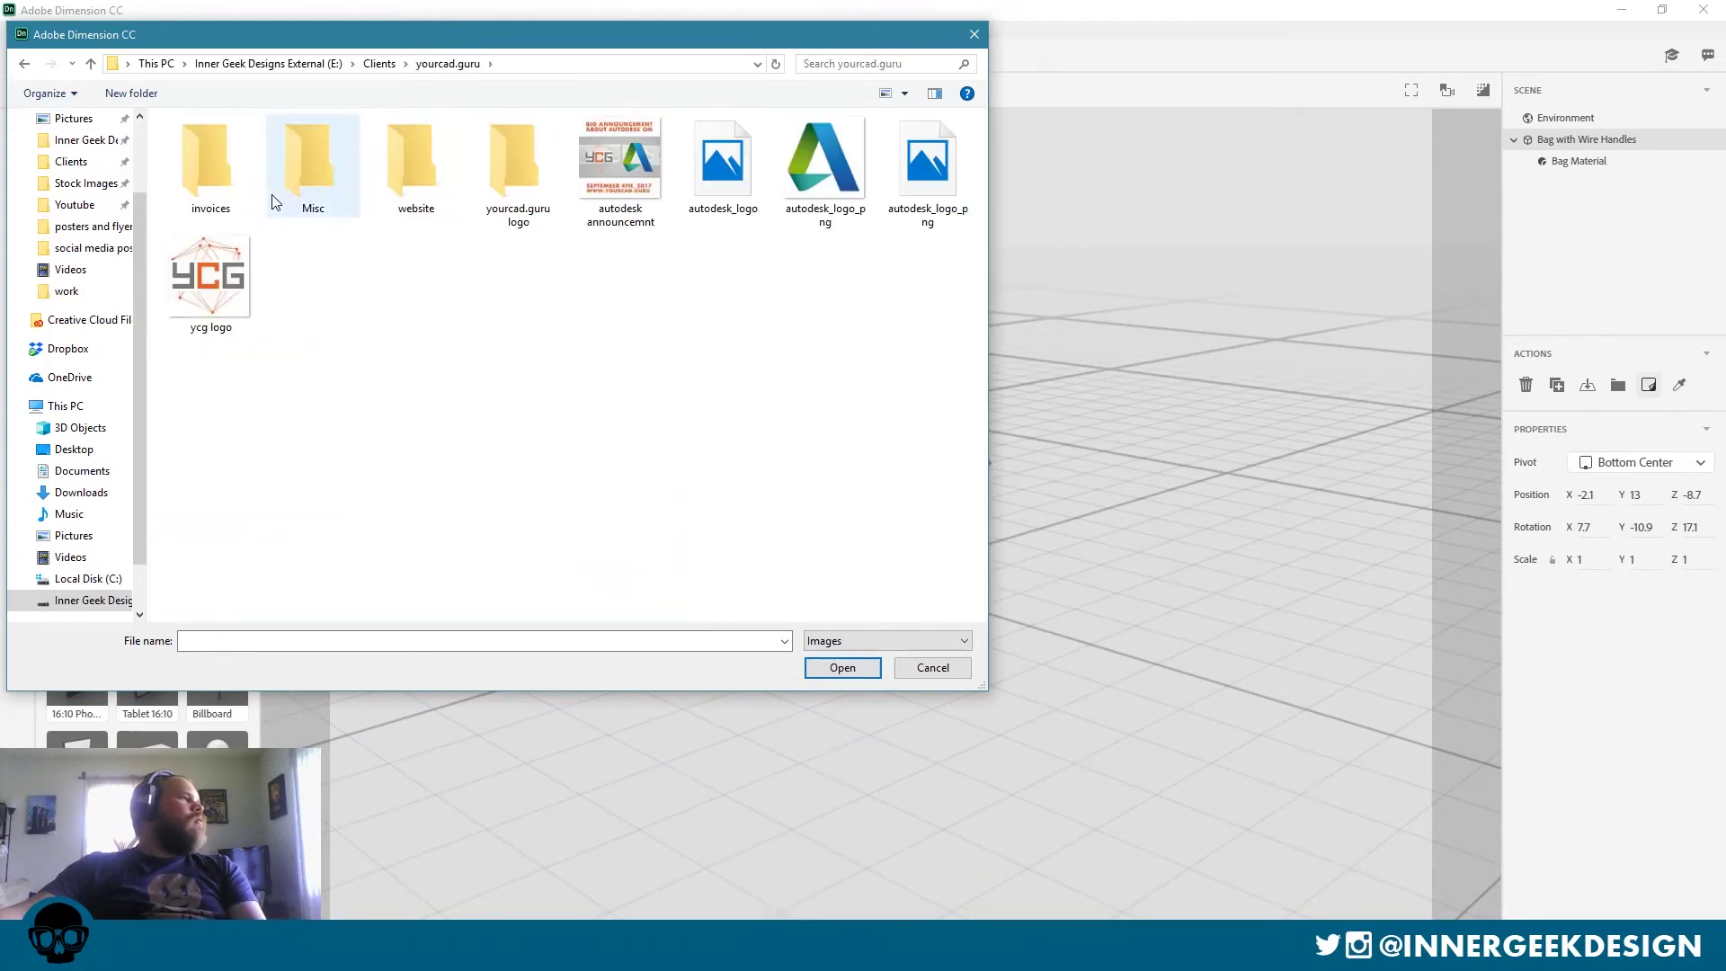
{"action": "left_click", "coordinate": [217, 304]}
{"action": "double_click", "coordinate": [218, 302]}
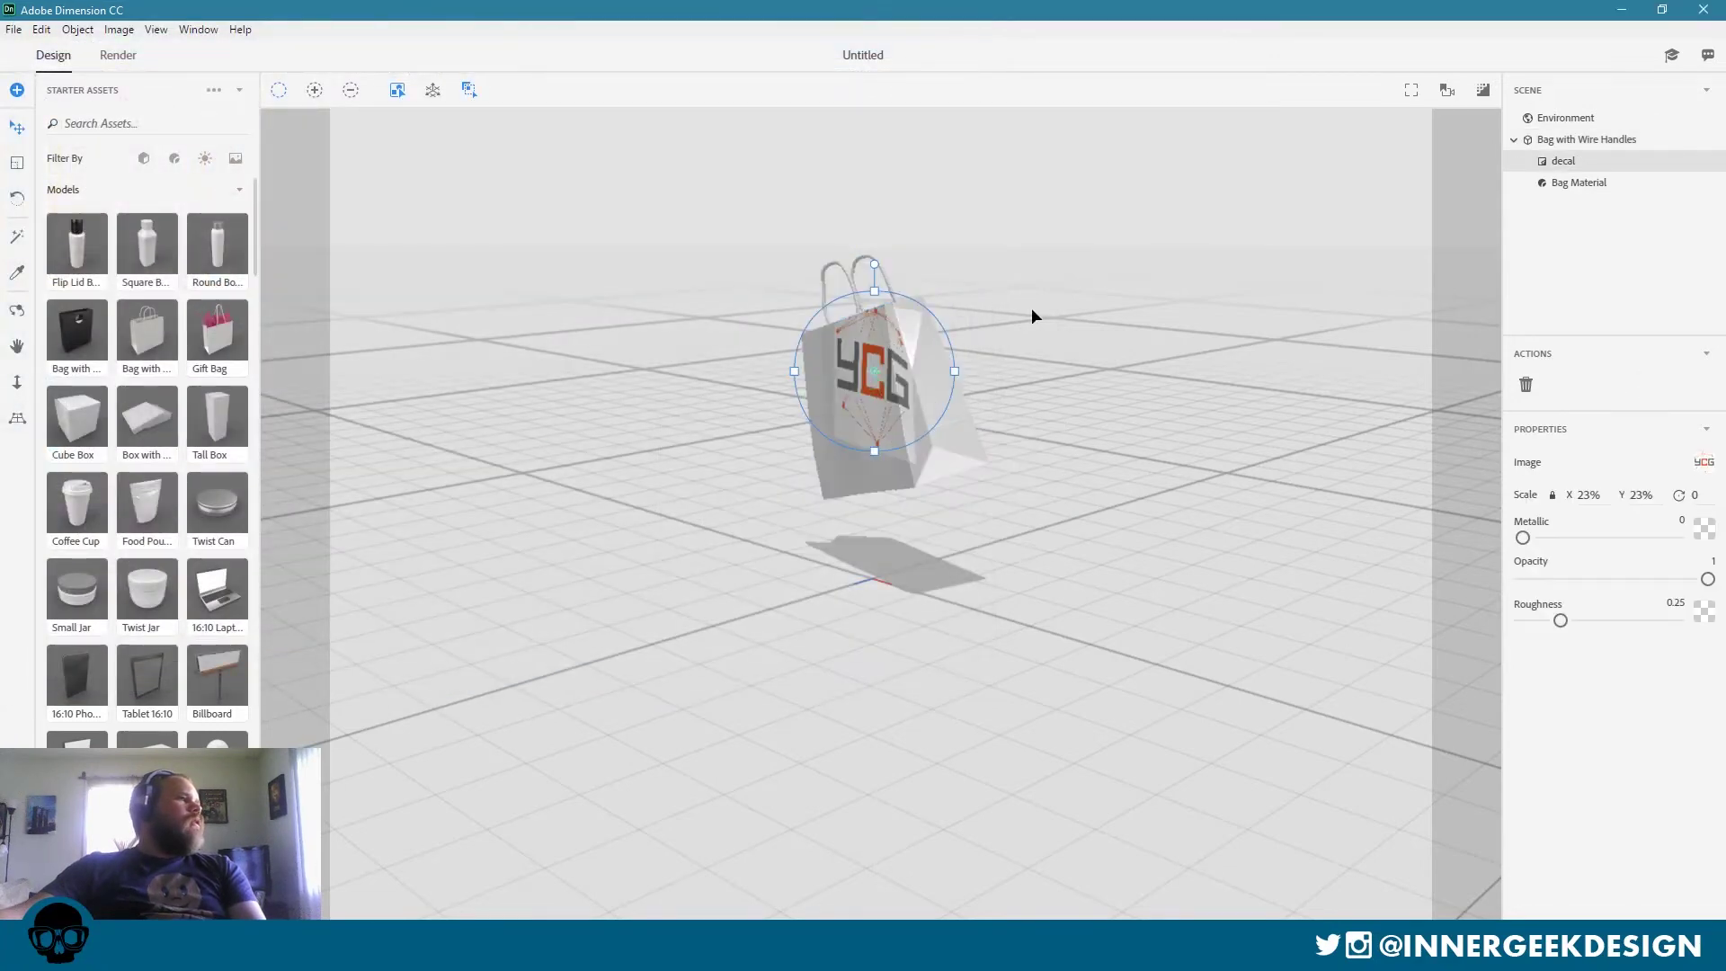
Move the bag to about X 17, Z 3.5 and place "YGC Final Logo (Digital Trans)" from the YGC Logo Files folder as its decal.
{"action": "left_click_drag", "start_coordinate": [1032, 316], "coordinate": [1180, 319]}
{"action": "left_click", "coordinate": [888, 387]}
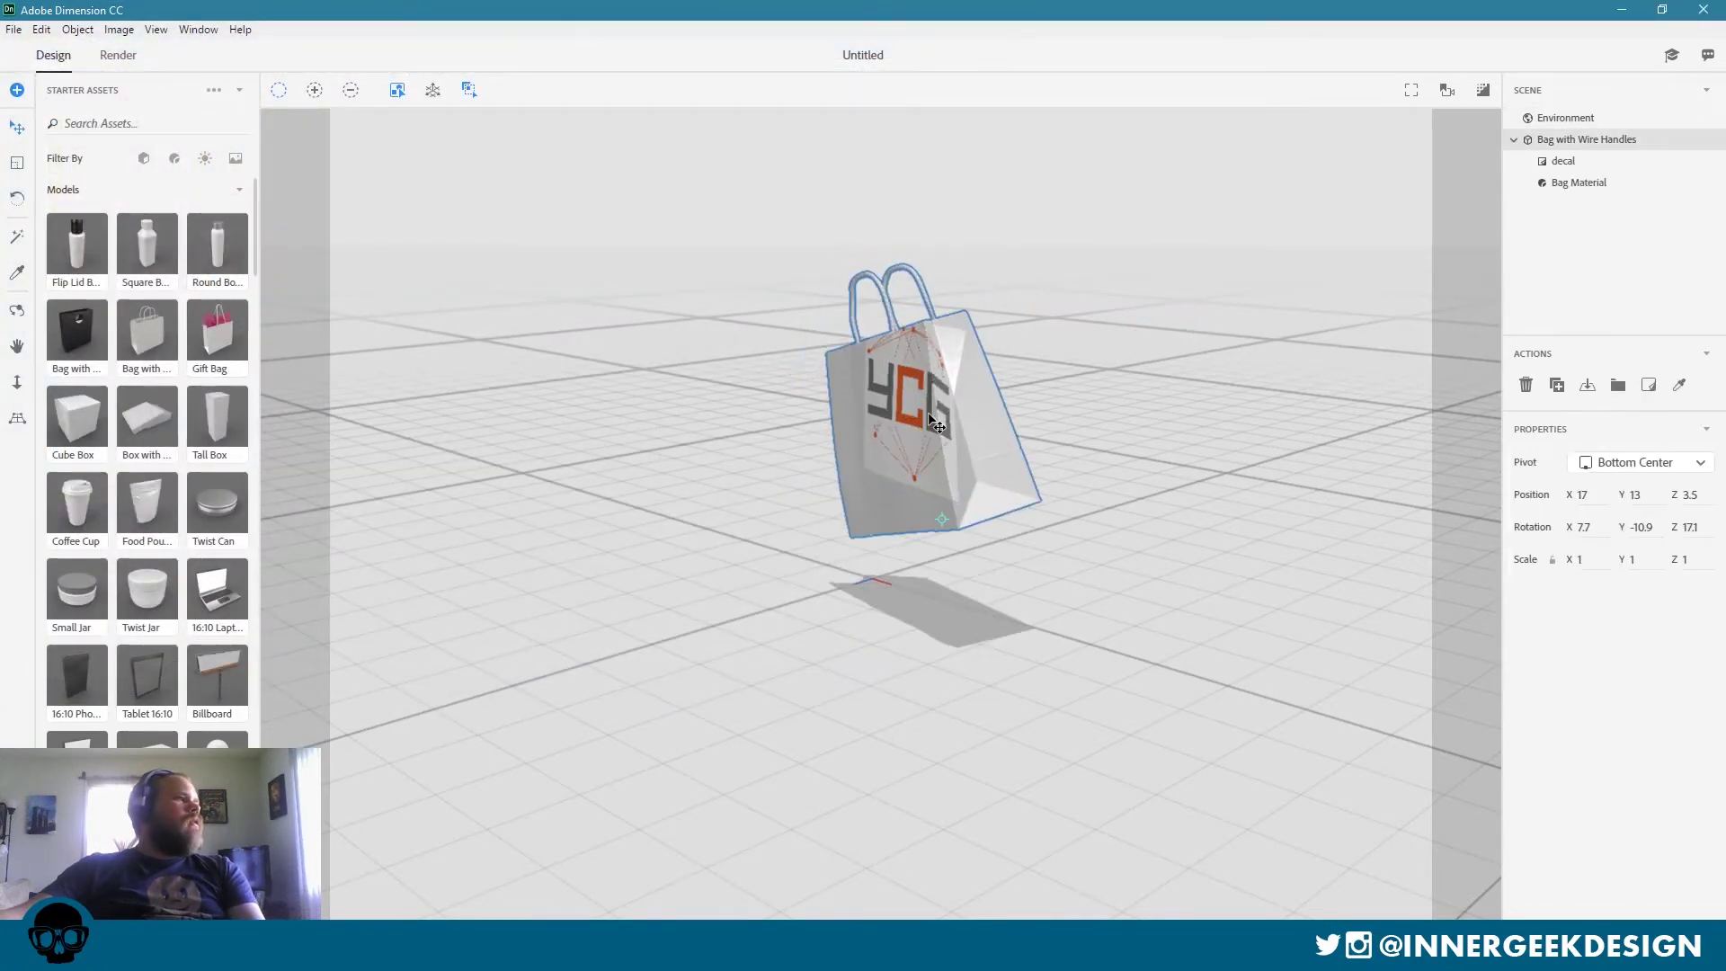
{"action": "left_click", "coordinate": [1647, 392]}
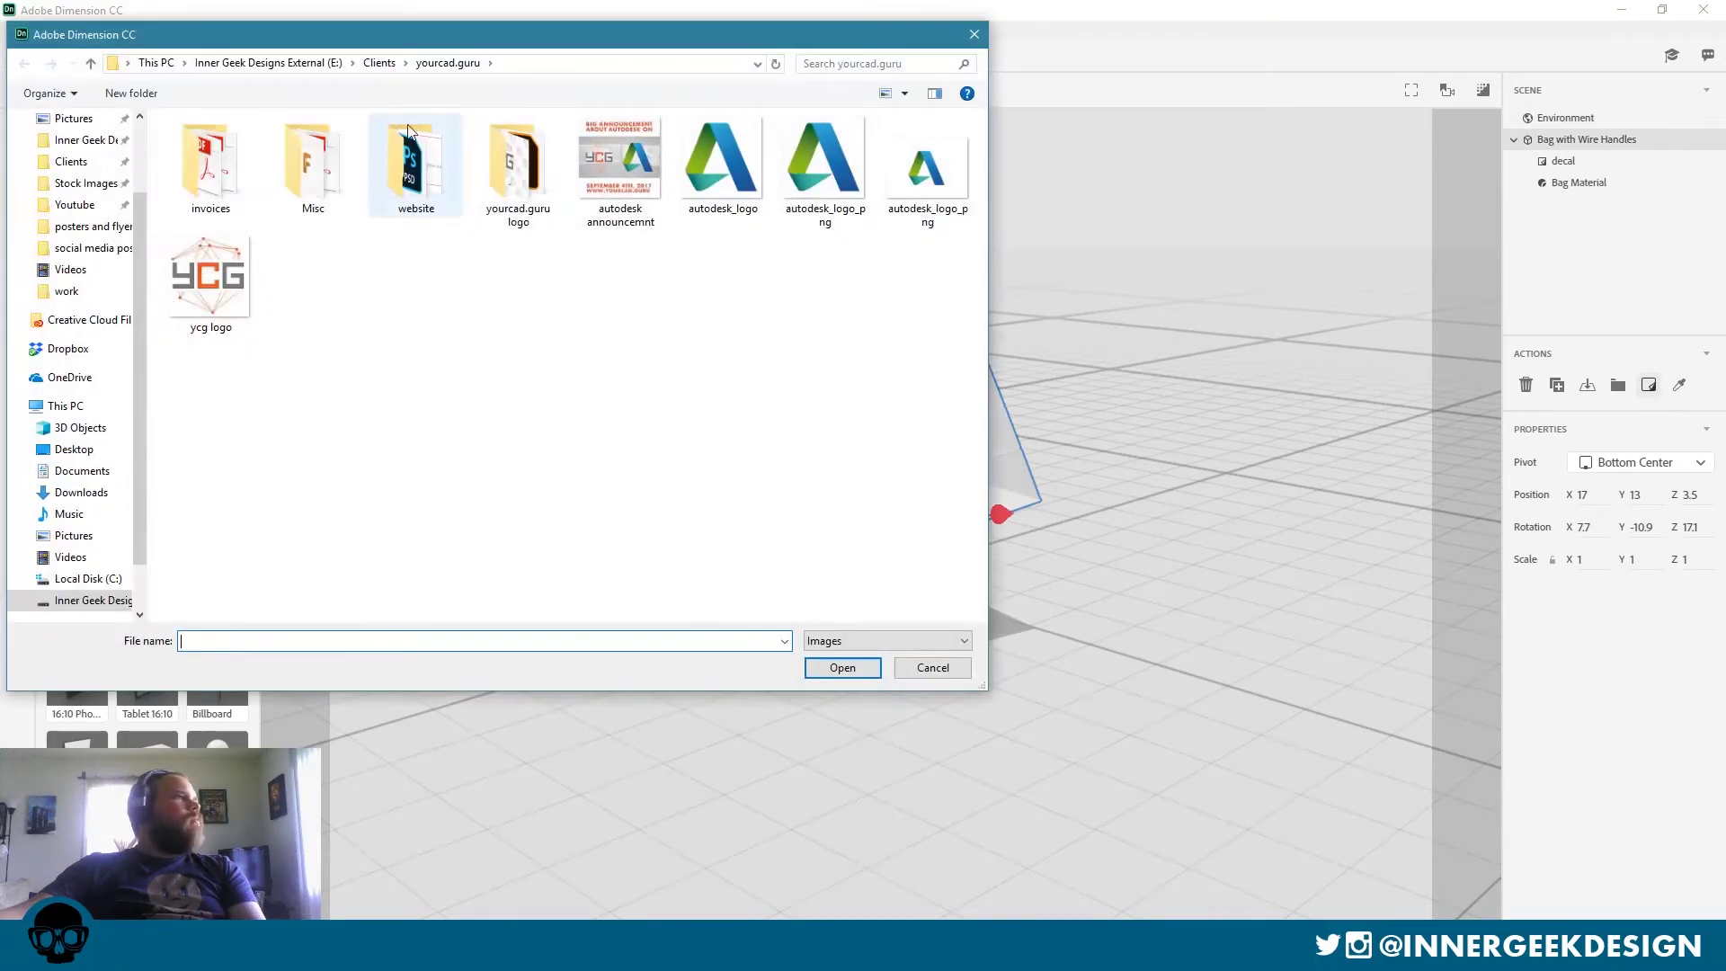
{"action": "double_click", "coordinate": [554, 200]}
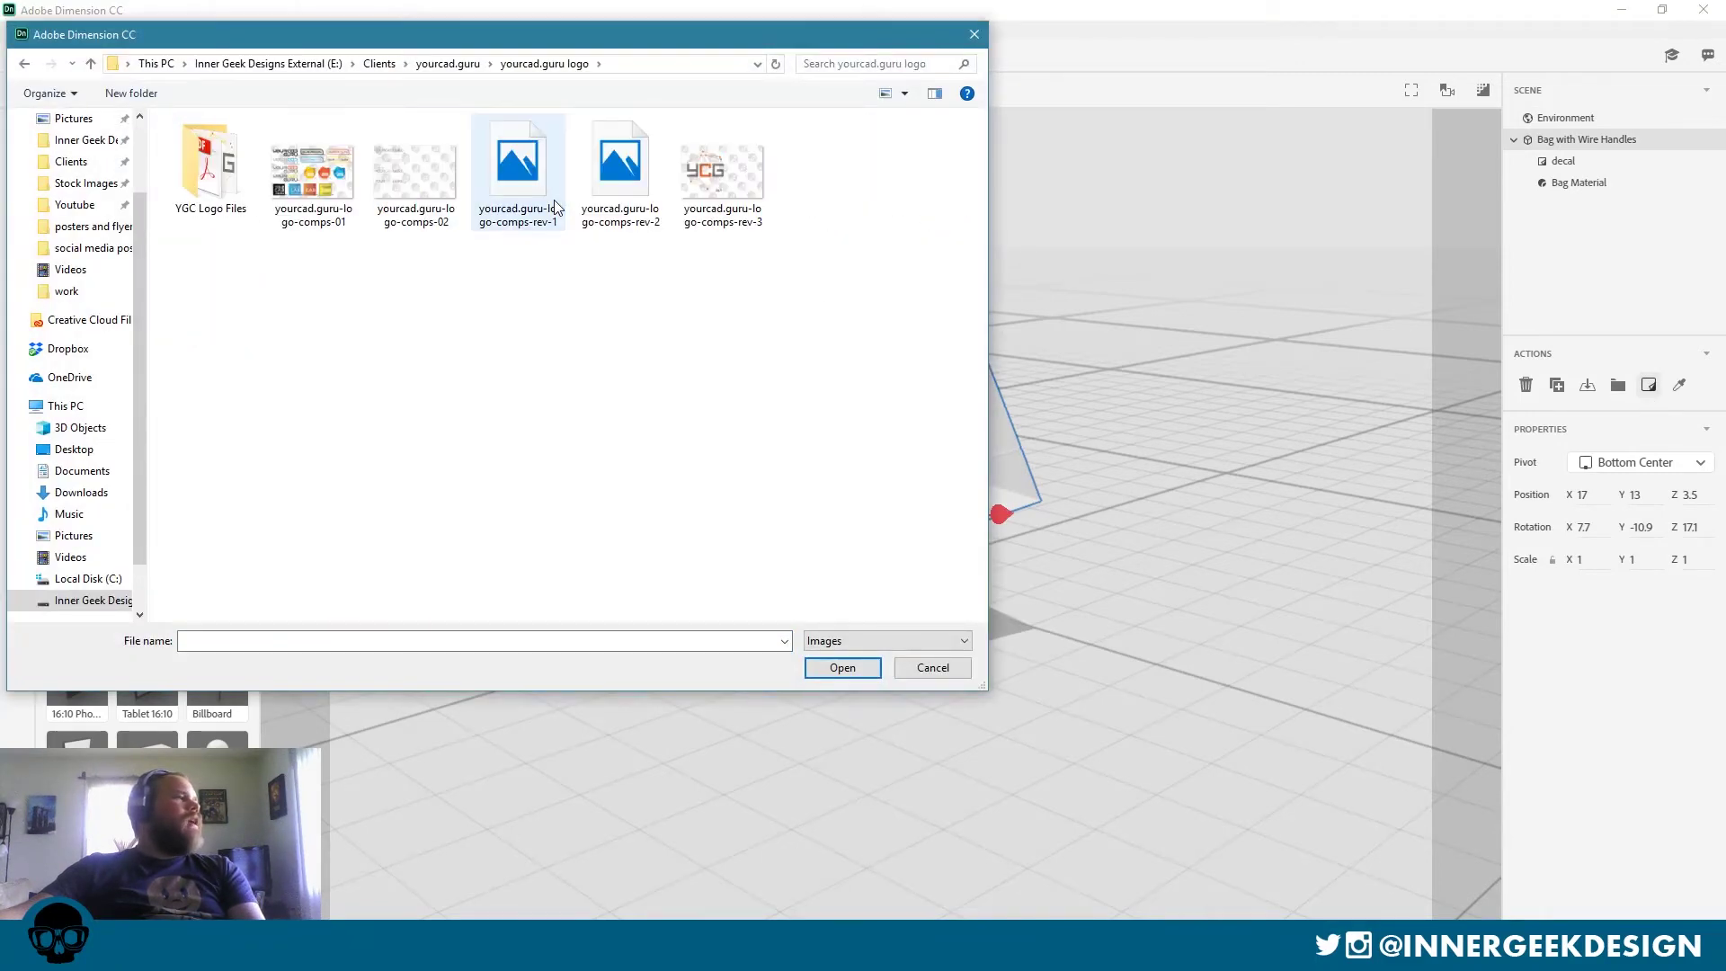
{"action": "double_click", "coordinate": [210, 171]}
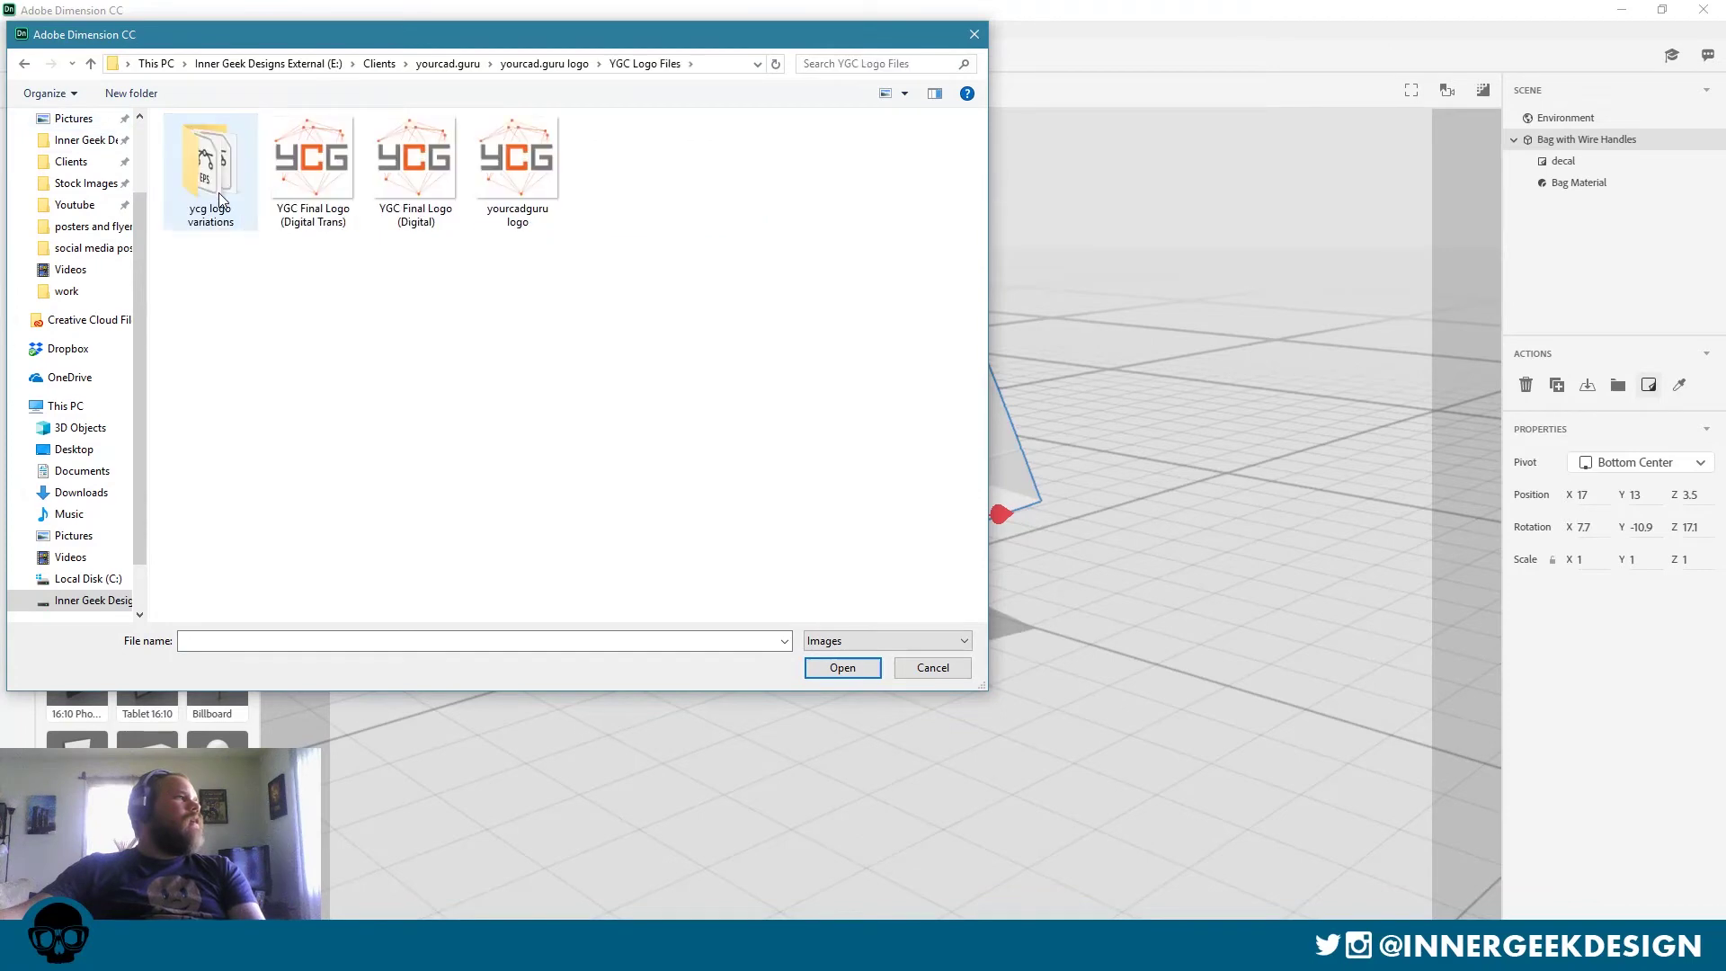
{"action": "double_click", "coordinate": [322, 218]}
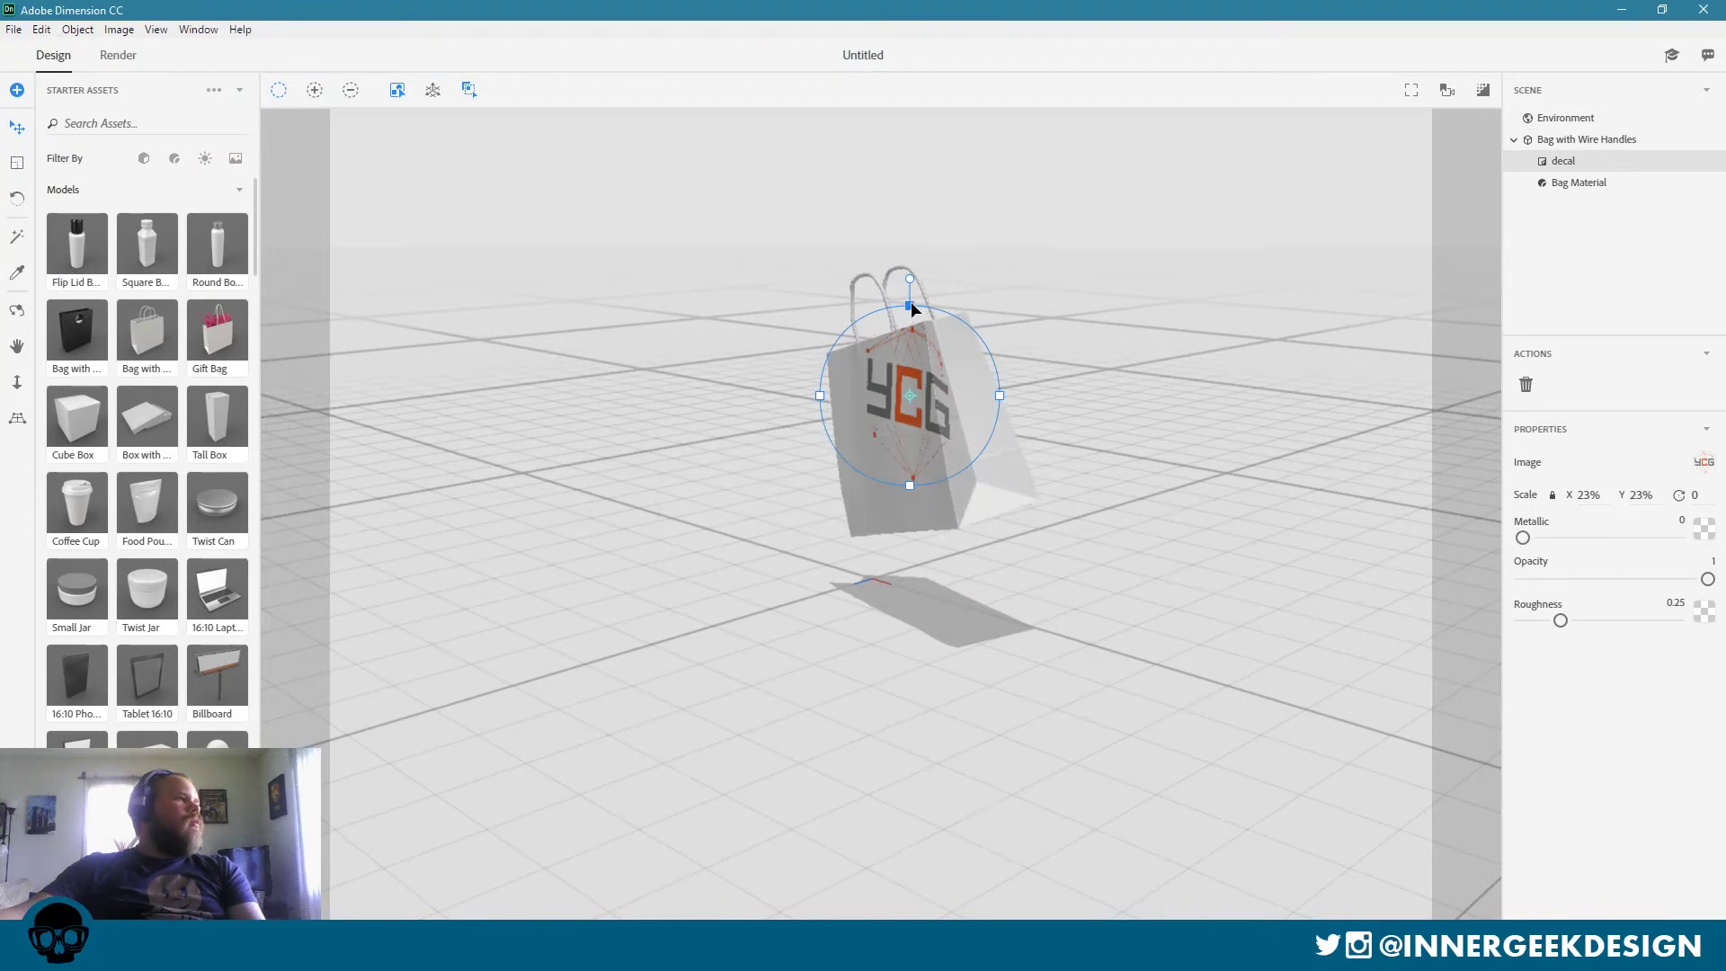
Stretch the decal to about 24% vertically and move the bag to about X 26.2, Z 12.1.
{"action": "left_click_drag", "start_coordinate": [911, 307], "coordinate": [898, 305]}
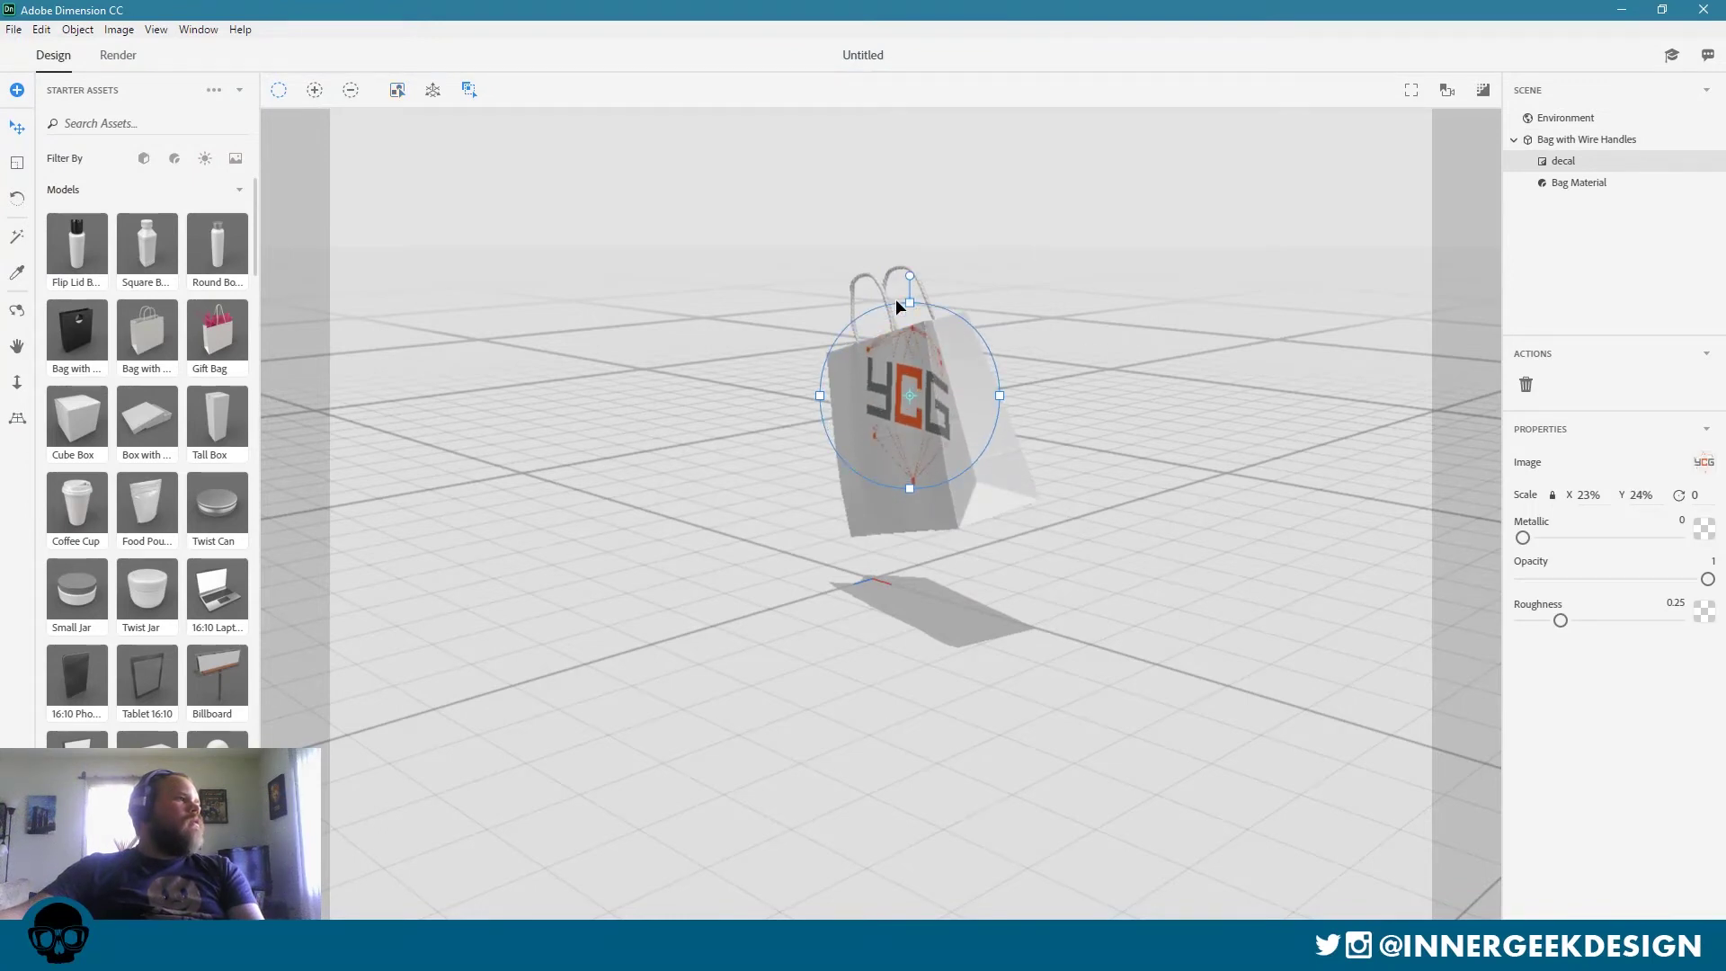
{"action": "left_click", "coordinate": [910, 402]}
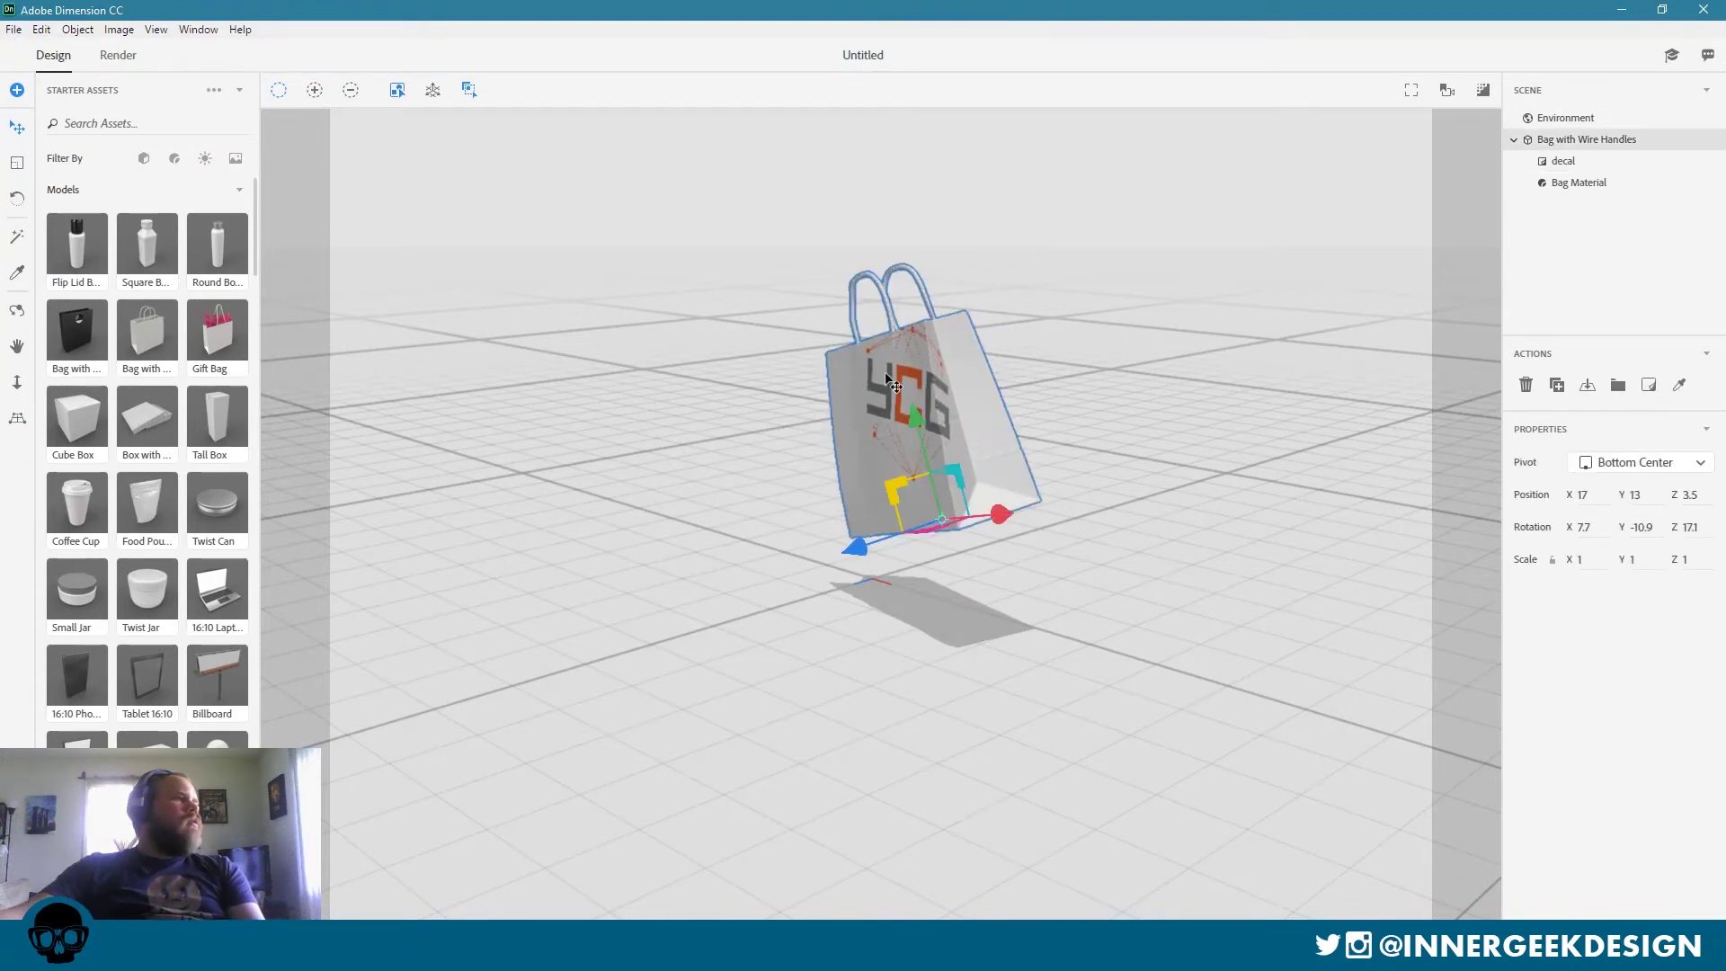
{"action": "left_click", "coordinate": [886, 377]}
{"action": "left_click", "coordinate": [914, 412]}
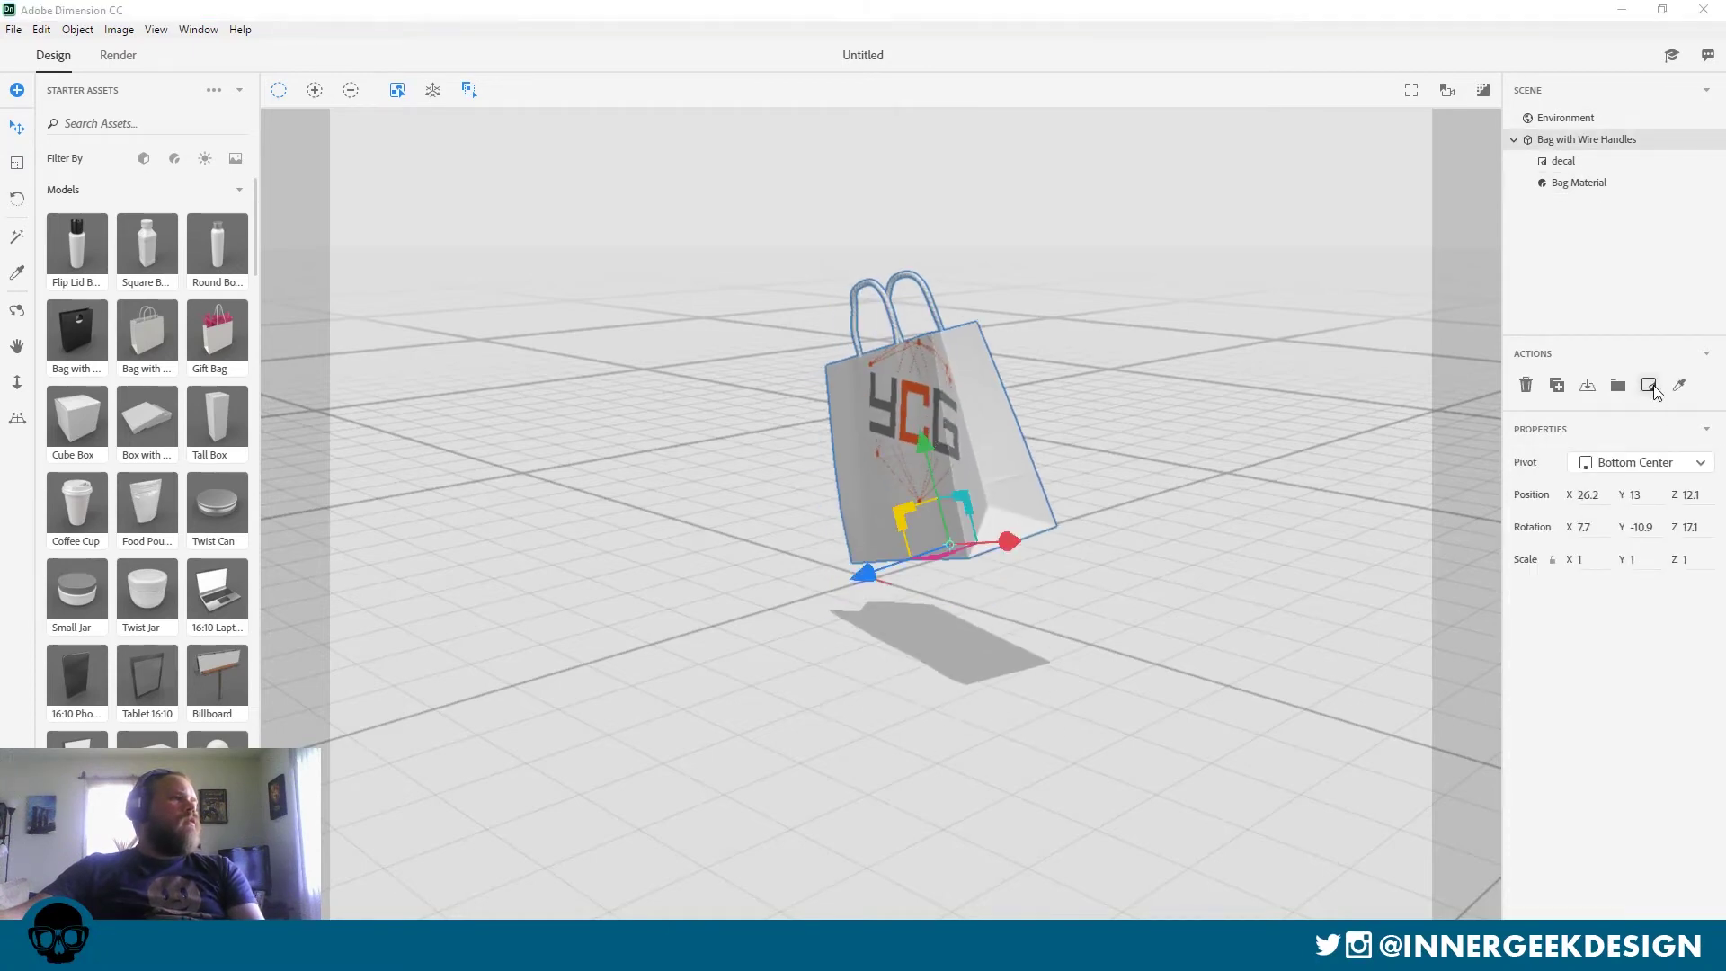
Place the "YGC Final Logo (Digital Trans)" image on the bag again as a fresh decal.
{"action": "left_click", "coordinate": [1649, 385]}
{"action": "left_click", "coordinate": [307, 172]}
{"action": "double_click", "coordinate": [307, 175]}
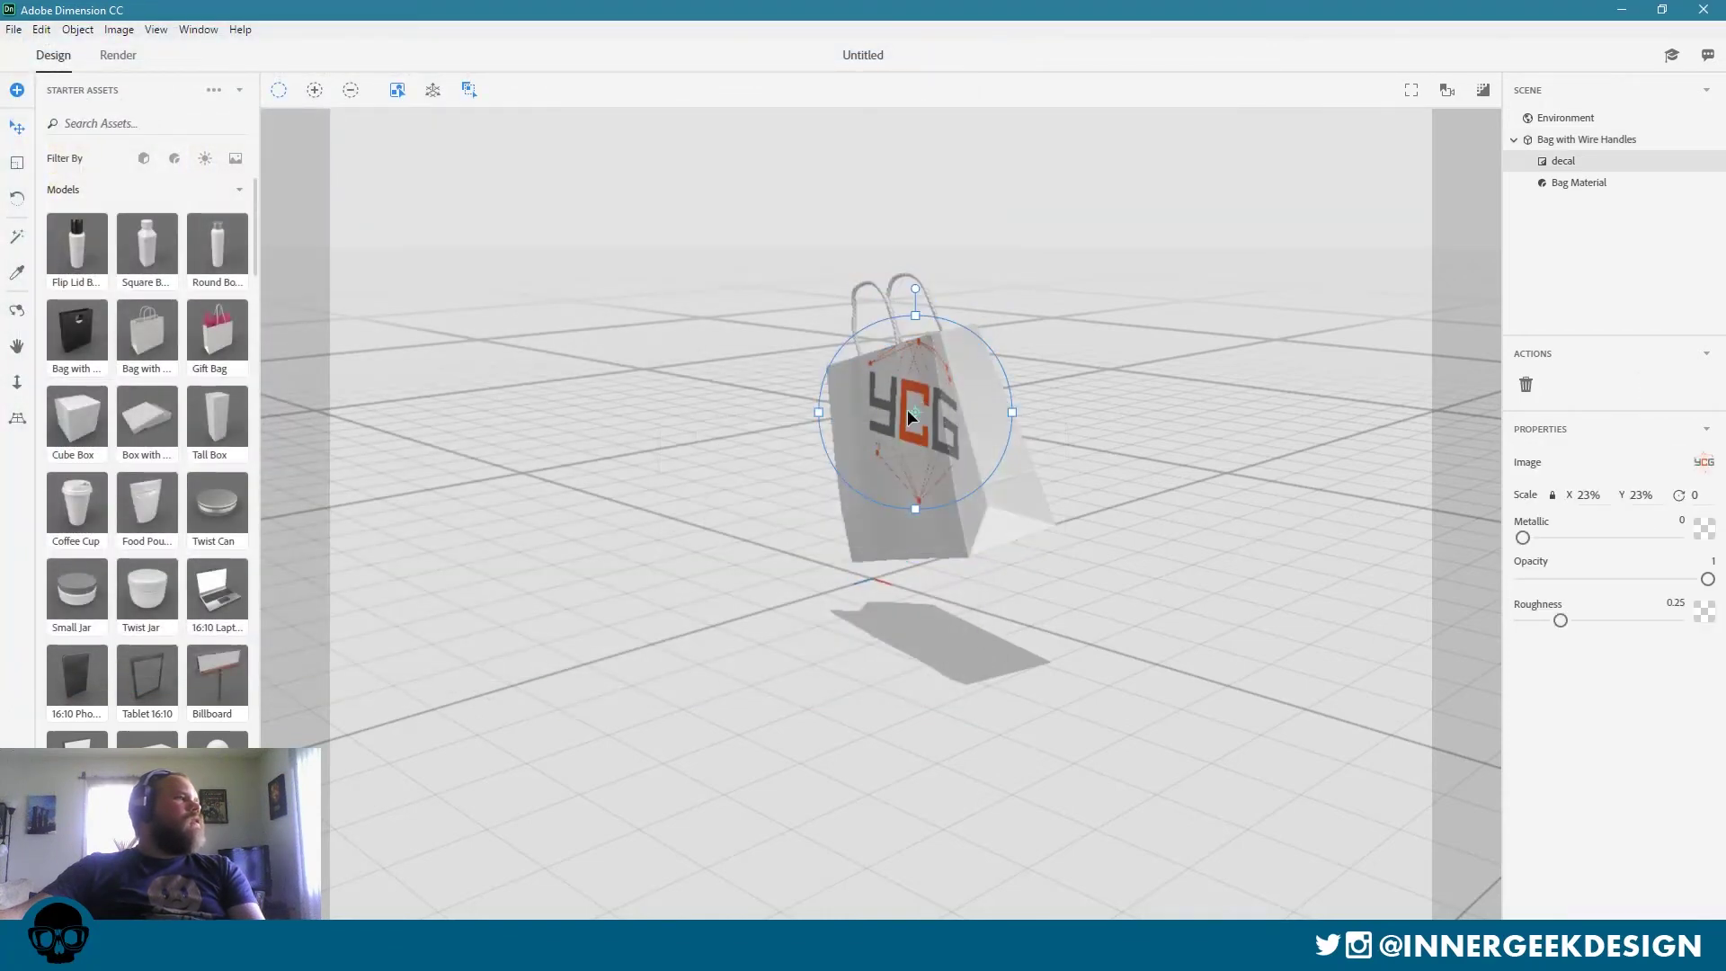
Move the logo decal lower on the bag's front face, rotate it to about -15 and scale it to about 15%.
{"action": "left_click_drag", "start_coordinate": [910, 430], "coordinate": [877, 478]}
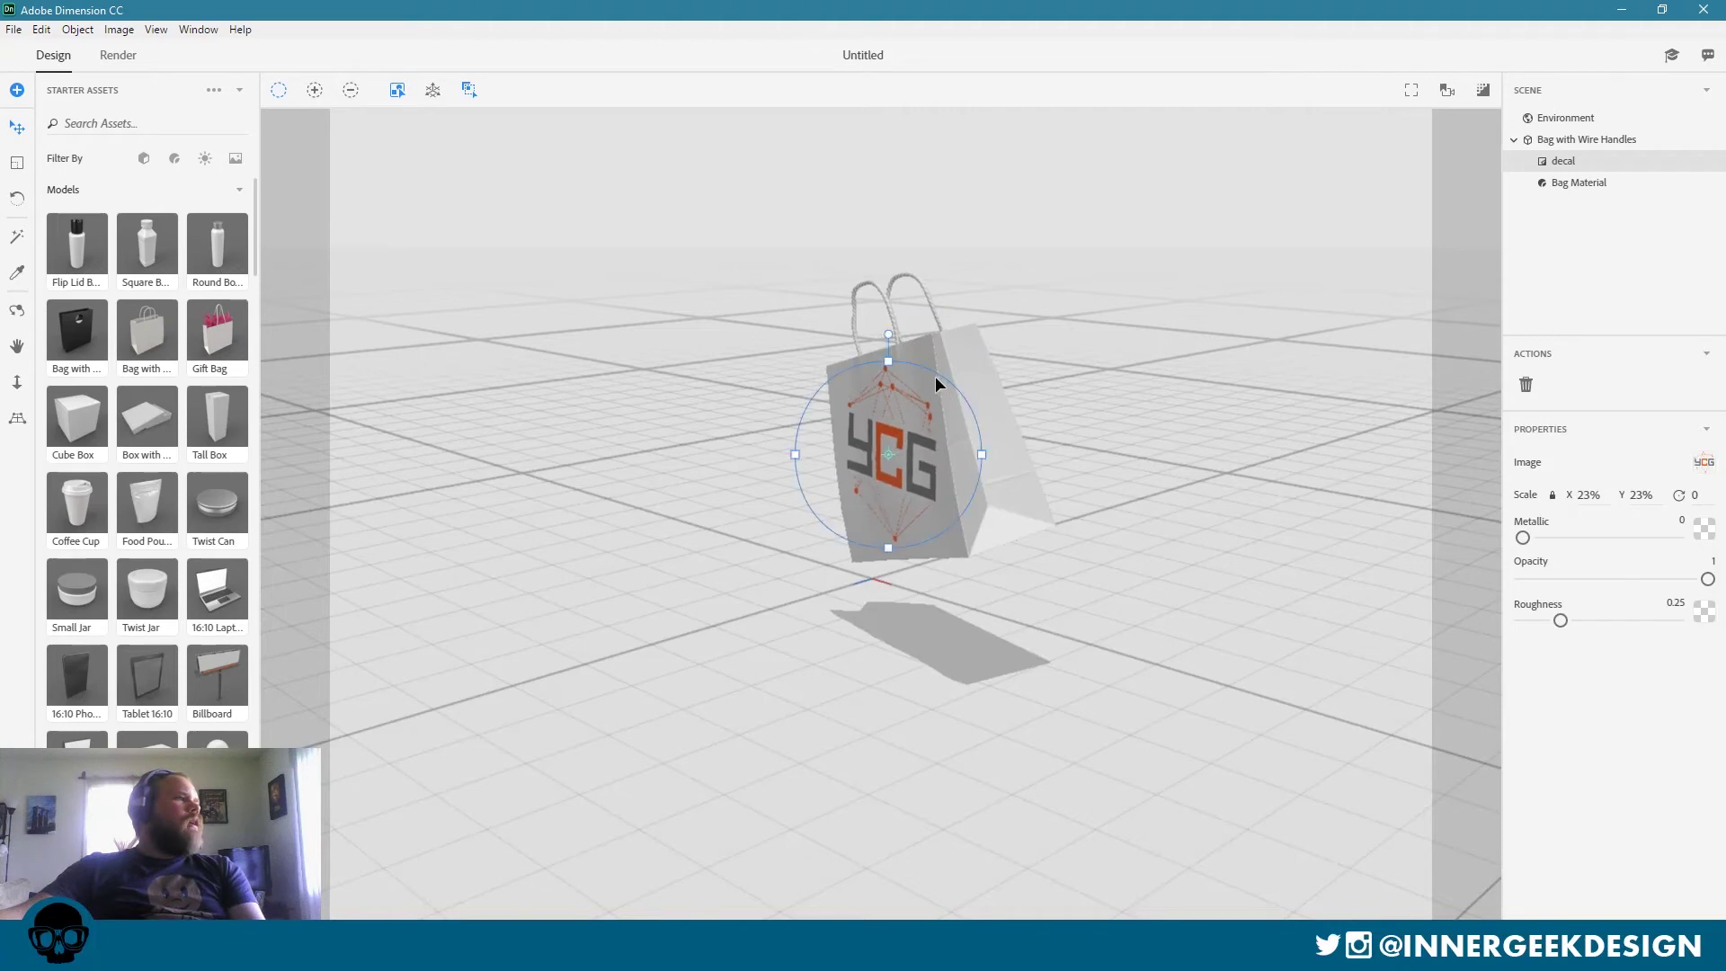
{"action": "left_click_drag", "start_coordinate": [885, 333], "coordinate": [813, 336]}
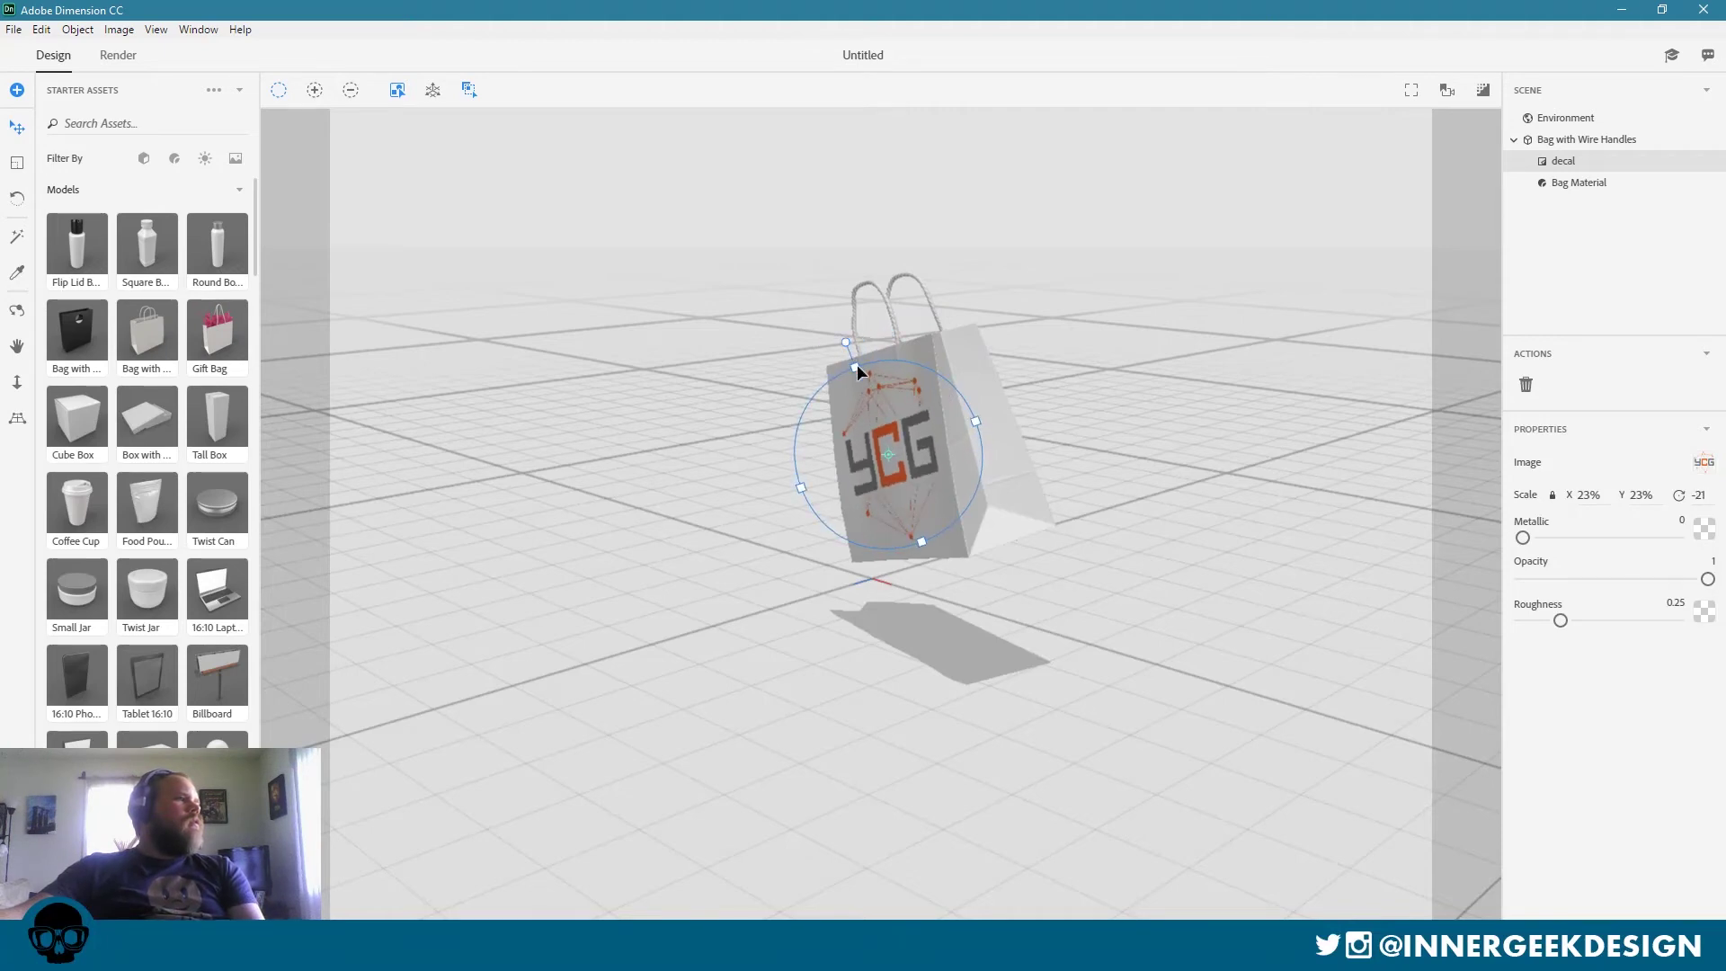
{"action": "mouse_move", "coordinate": [861, 384]}
{"action": "left_mouse_down"}
{"action": "mouse_move", "coordinate": [863, 401]}
{"action": "mouse_move", "coordinate": [871, 369]}
{"action": "left_mouse_up"}
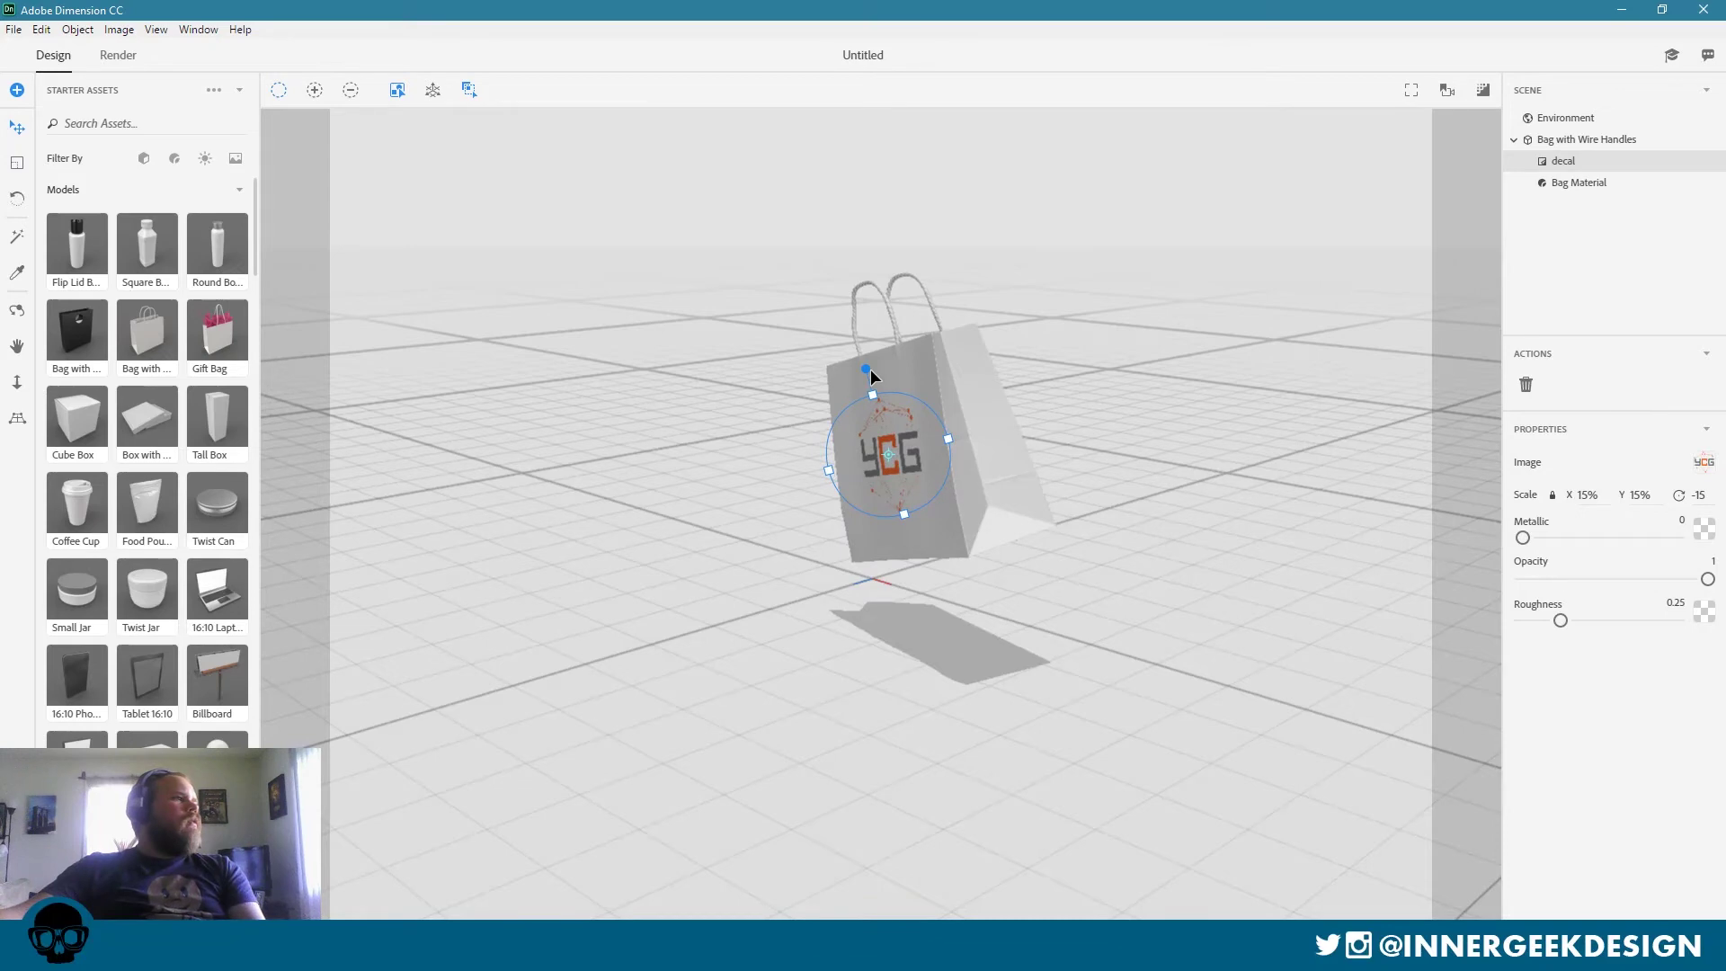
{"action": "left_click", "coordinate": [1143, 509]}
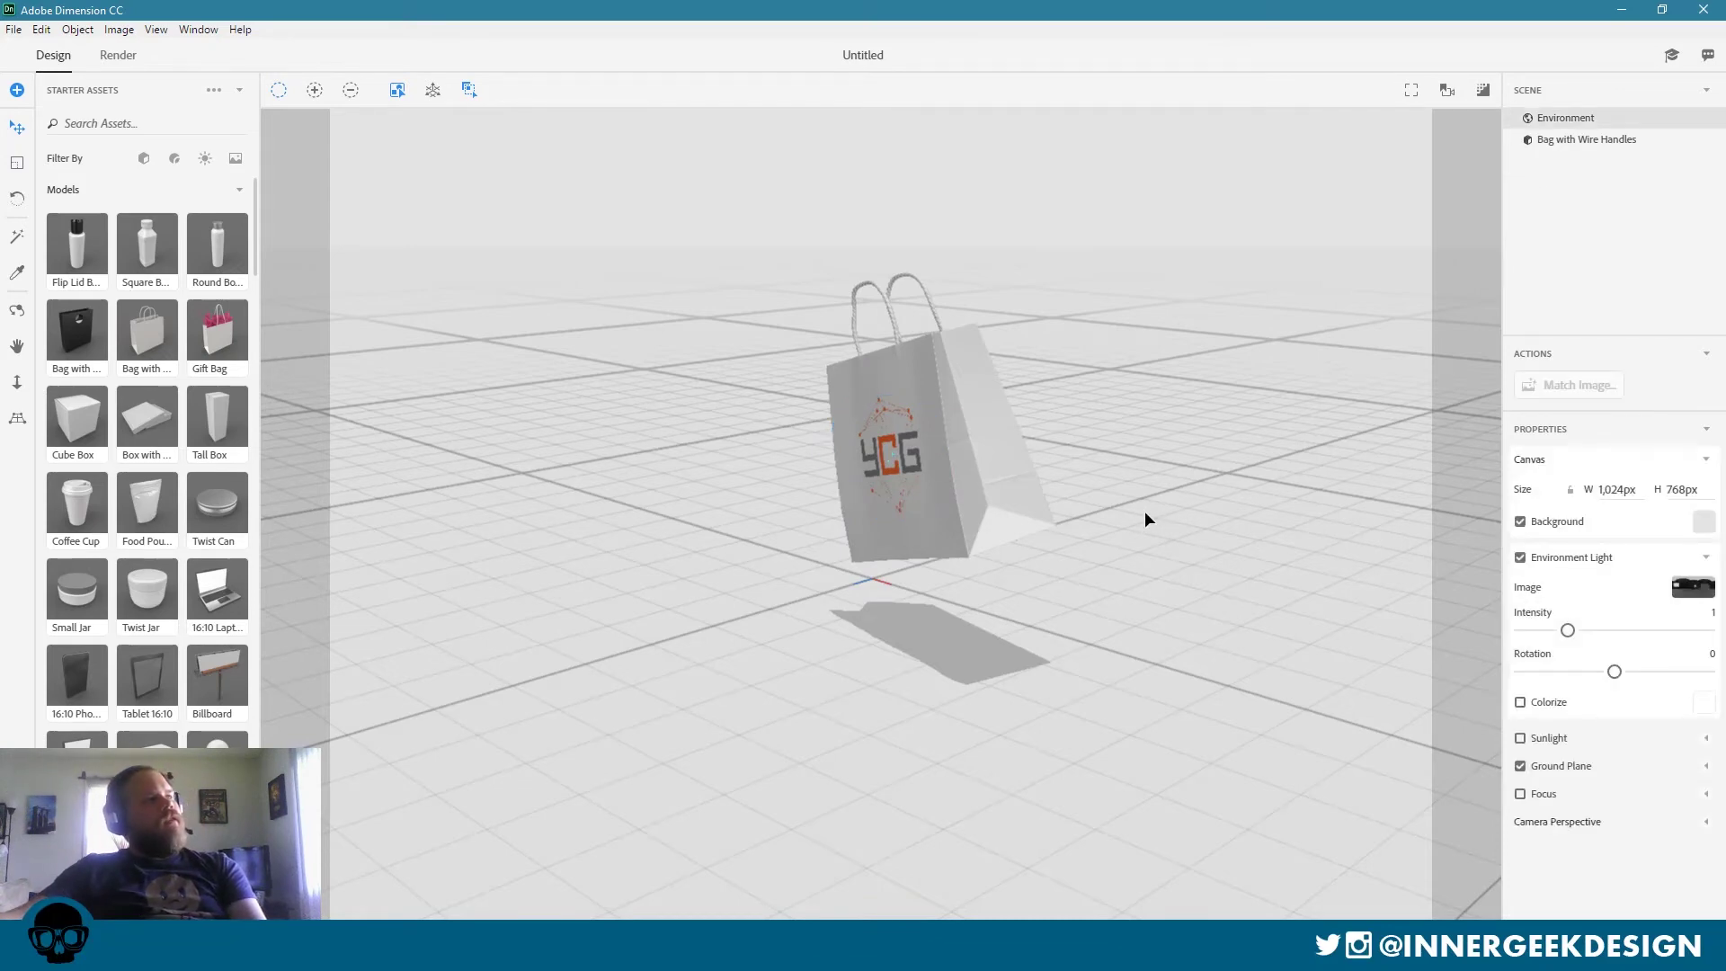
Open the bag's material and examine its surface, interior, shape and texture settings, including Glow.
{"action": "left_click", "coordinate": [971, 376]}
{"action": "left_click", "coordinate": [973, 381]}
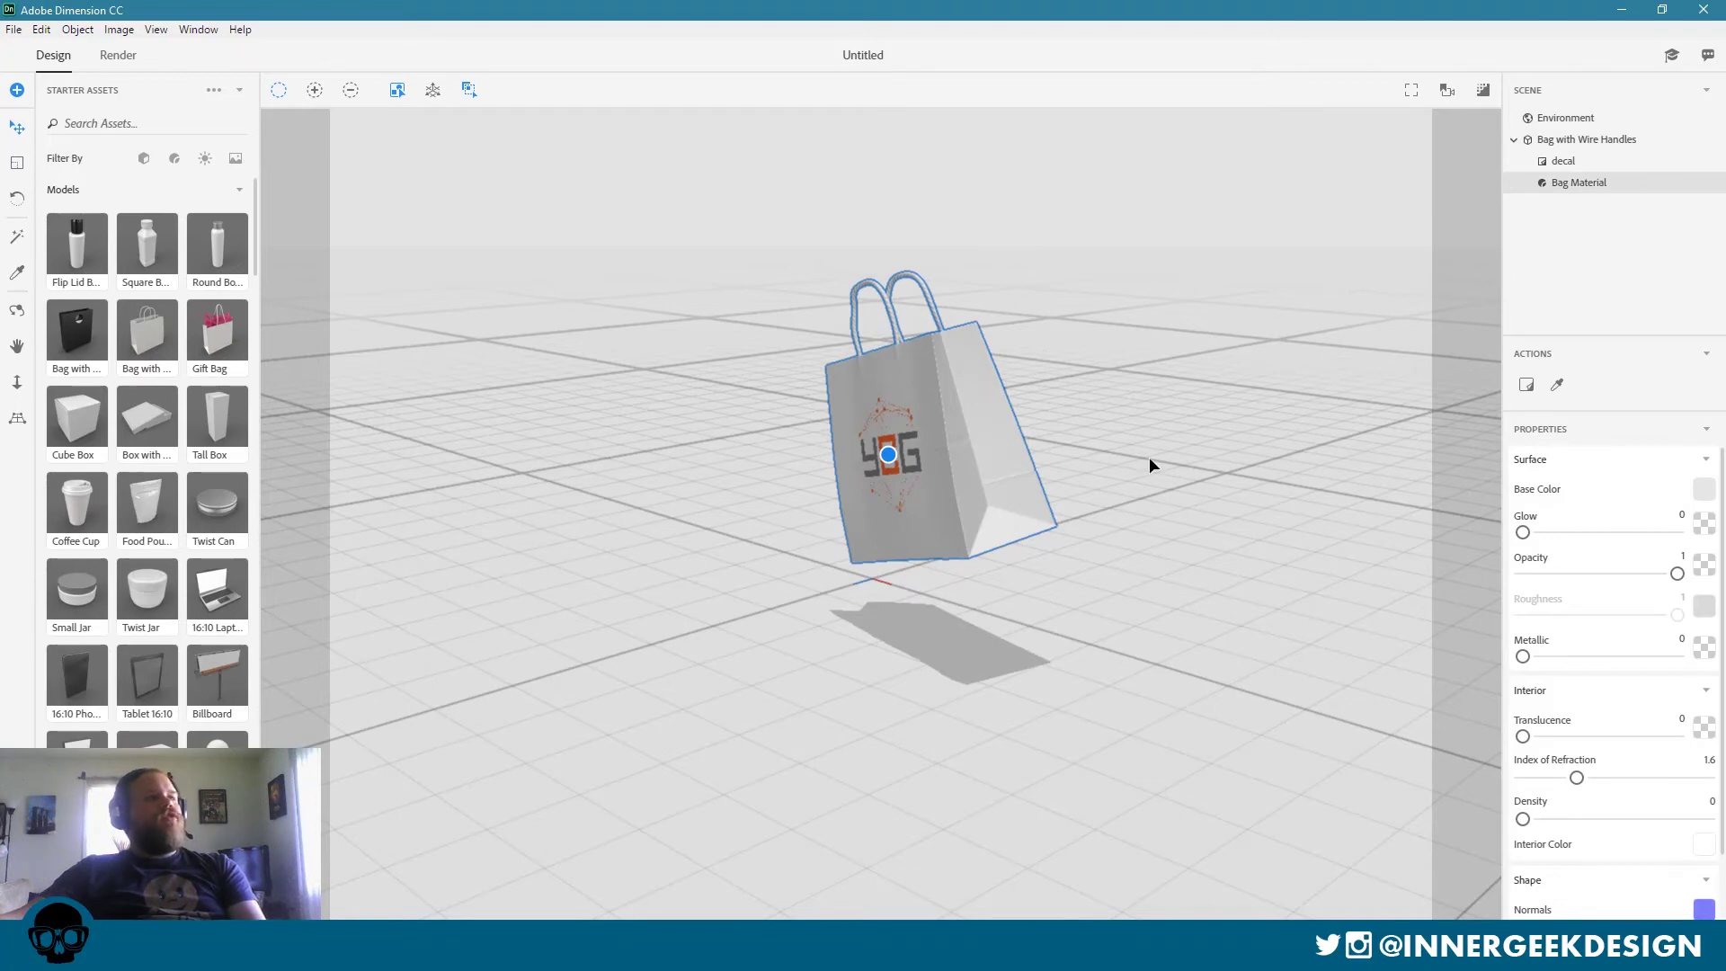
{"action": "scroll", "coordinate": [1642, 584], "scroll_direction": "down", "scroll_amount": 2}
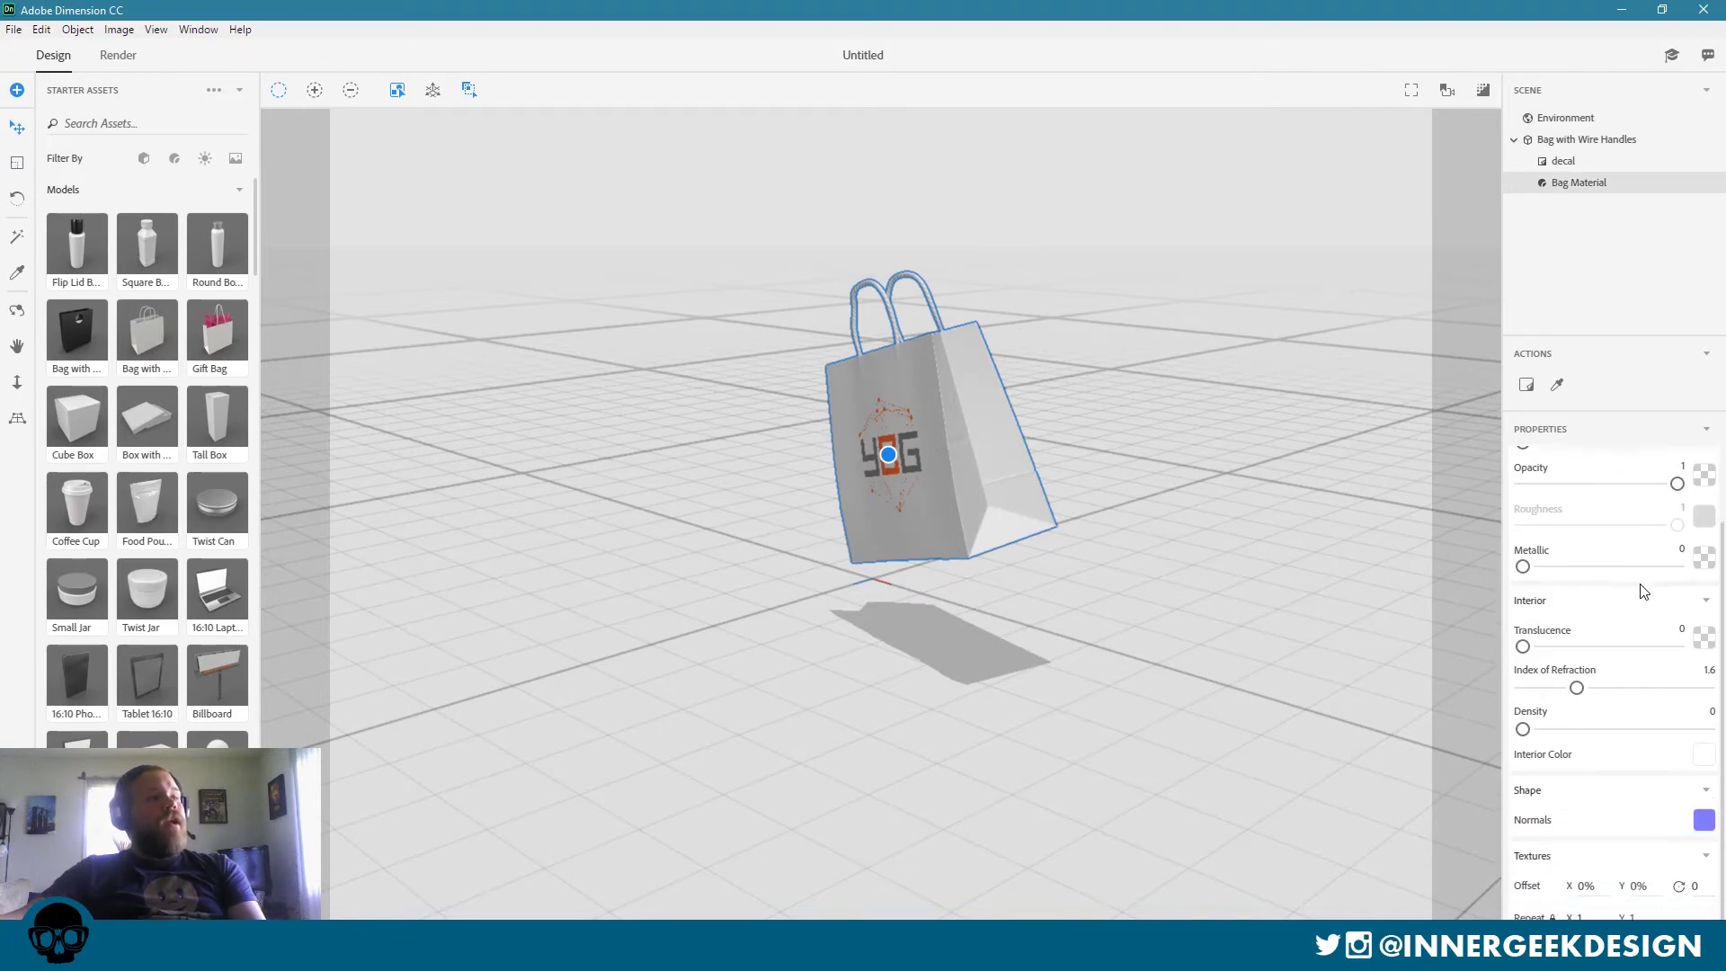
{"action": "scroll", "coordinate": [1601, 684], "scroll_direction": "up", "scroll_amount": 2}
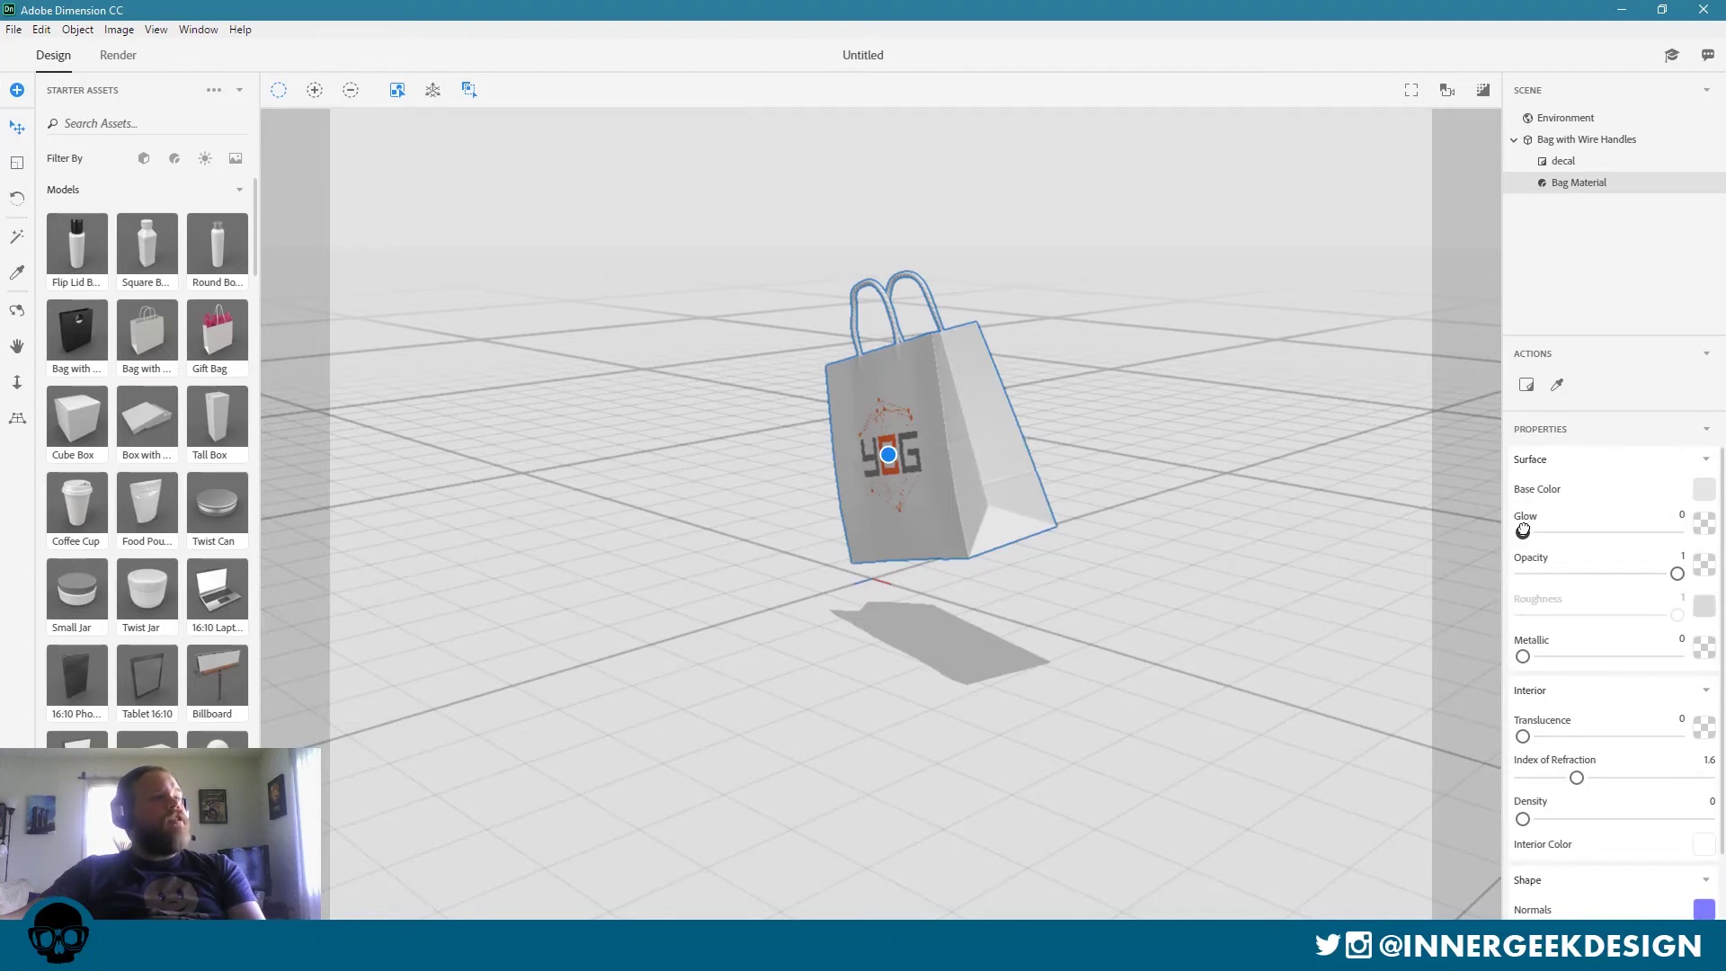
{"action": "mouse_move", "coordinate": [1523, 530]}
{"action": "left_mouse_down"}
{"action": "mouse_move", "coordinate": [1678, 532]}
{"action": "mouse_move", "coordinate": [1513, 514]}
{"action": "left_mouse_up"}
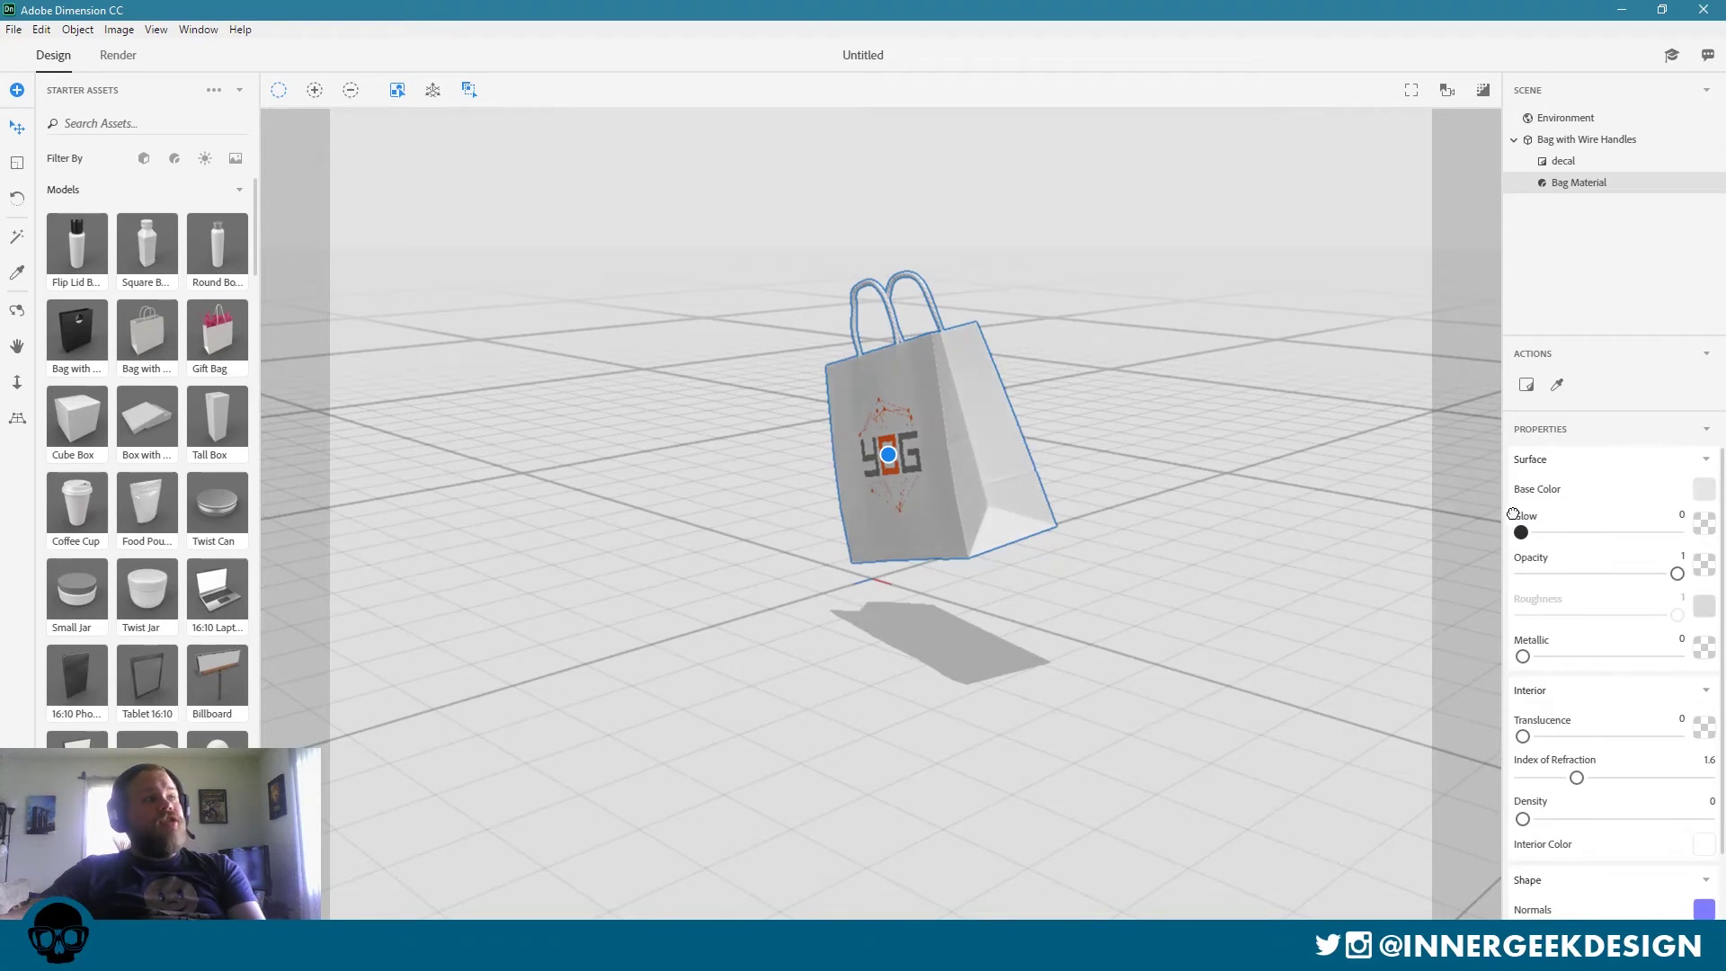
Inspect the texture image options for the bag material's opacity and roughness, cancelling the file selection.
{"action": "left_click_drag", "start_coordinate": [1678, 575], "coordinate": [1722, 616]}
{"action": "left_click", "coordinate": [1699, 574]}
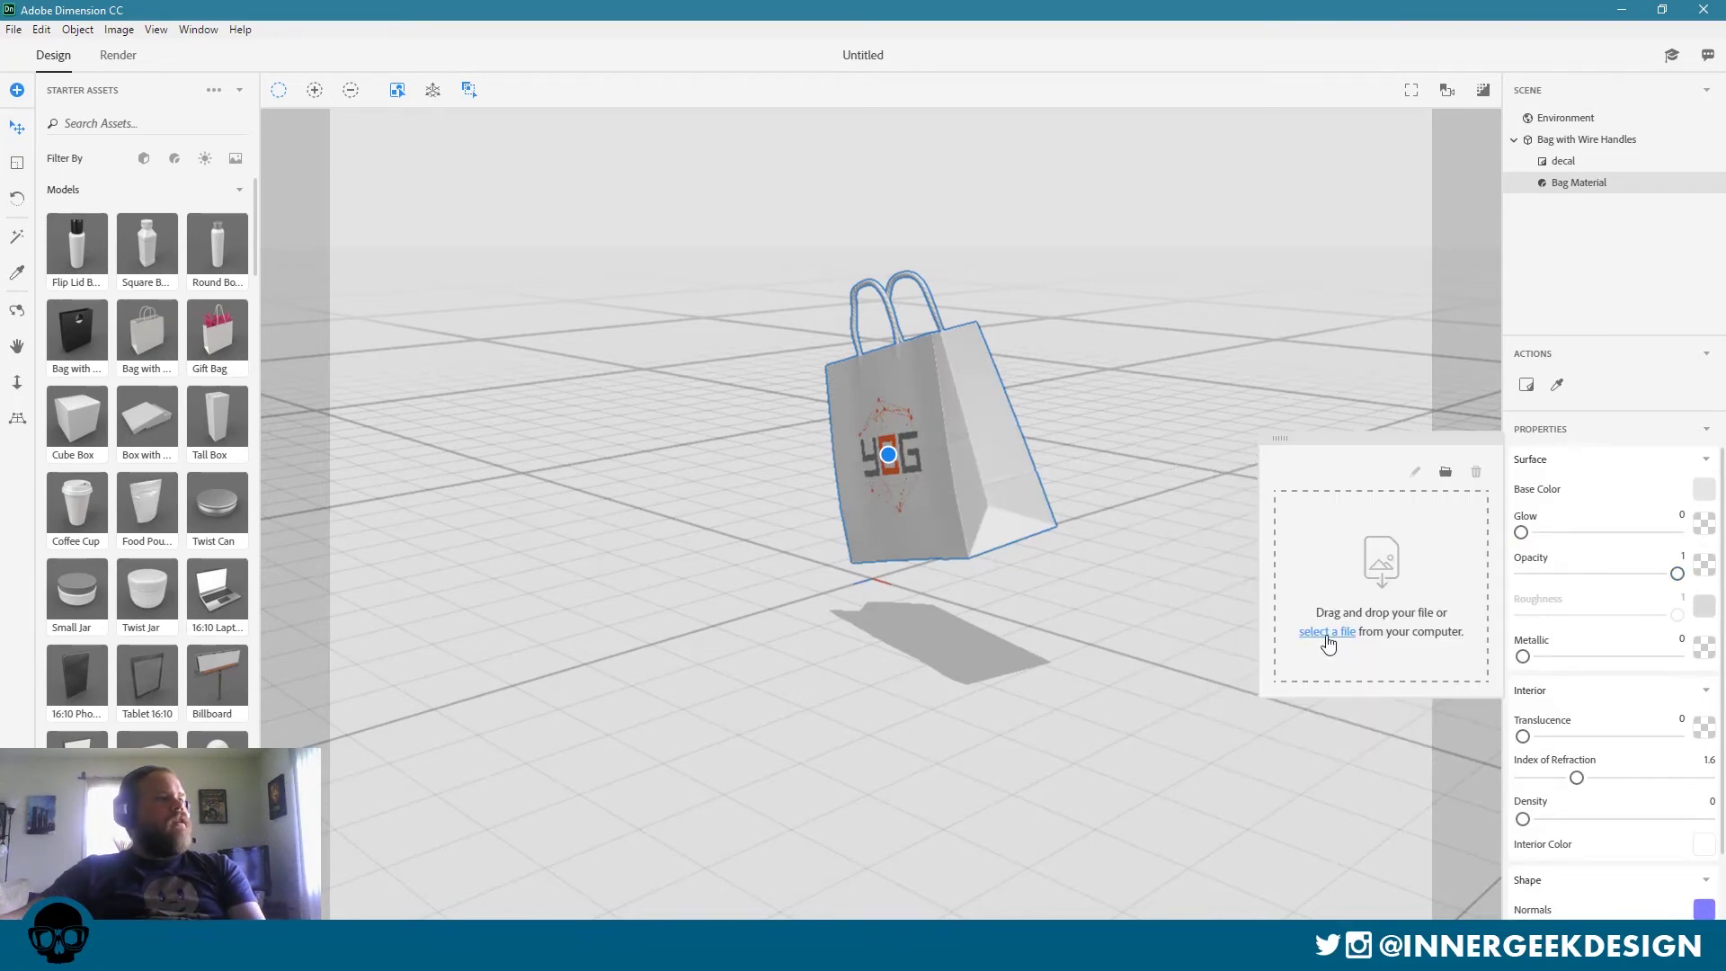
{"action": "left_click", "coordinate": [1443, 476]}
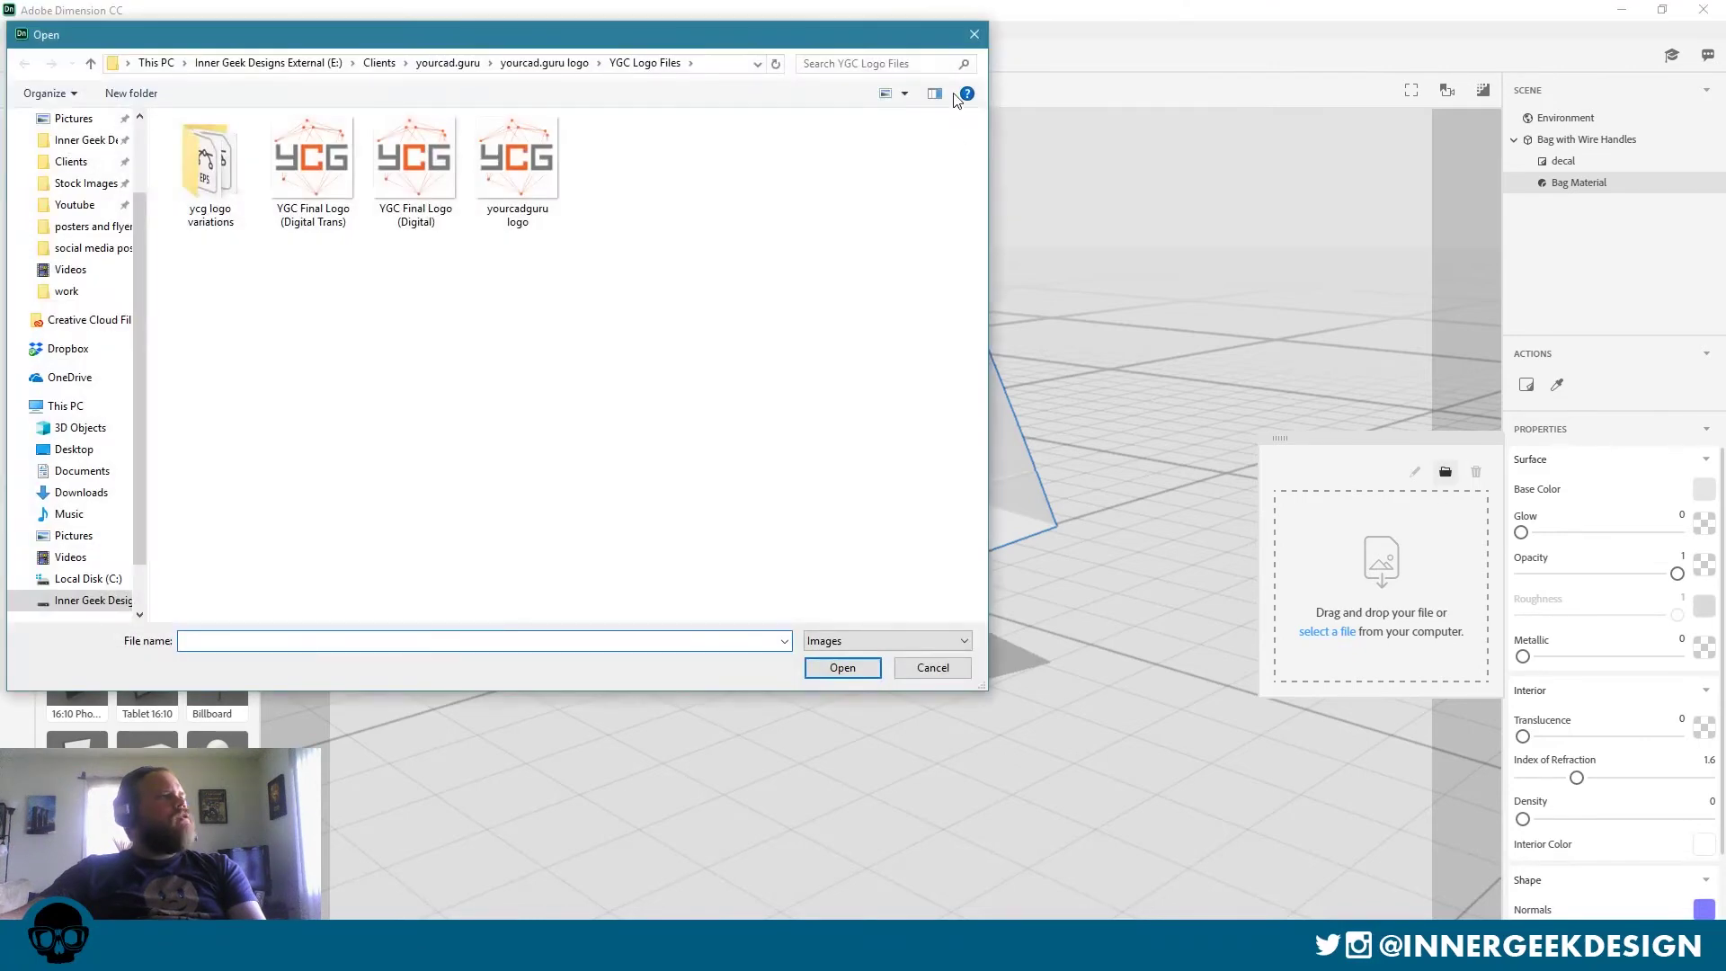
{"action": "left_click", "coordinate": [979, 38]}
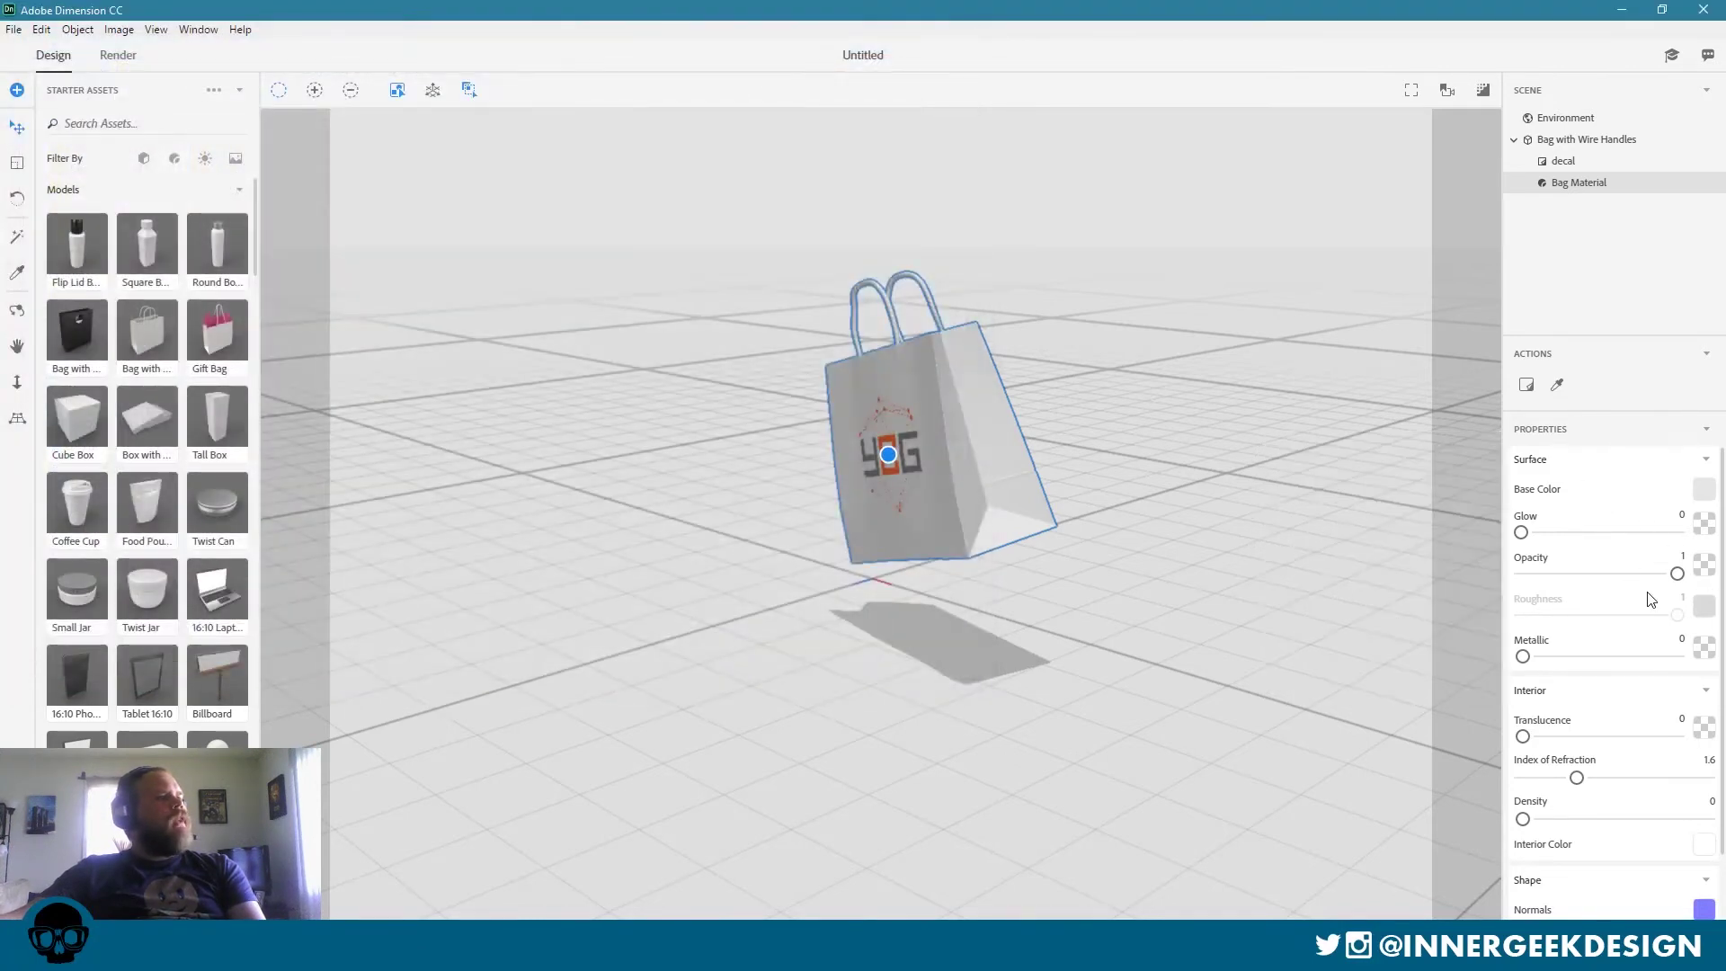
{"action": "left_click", "coordinate": [1699, 618]}
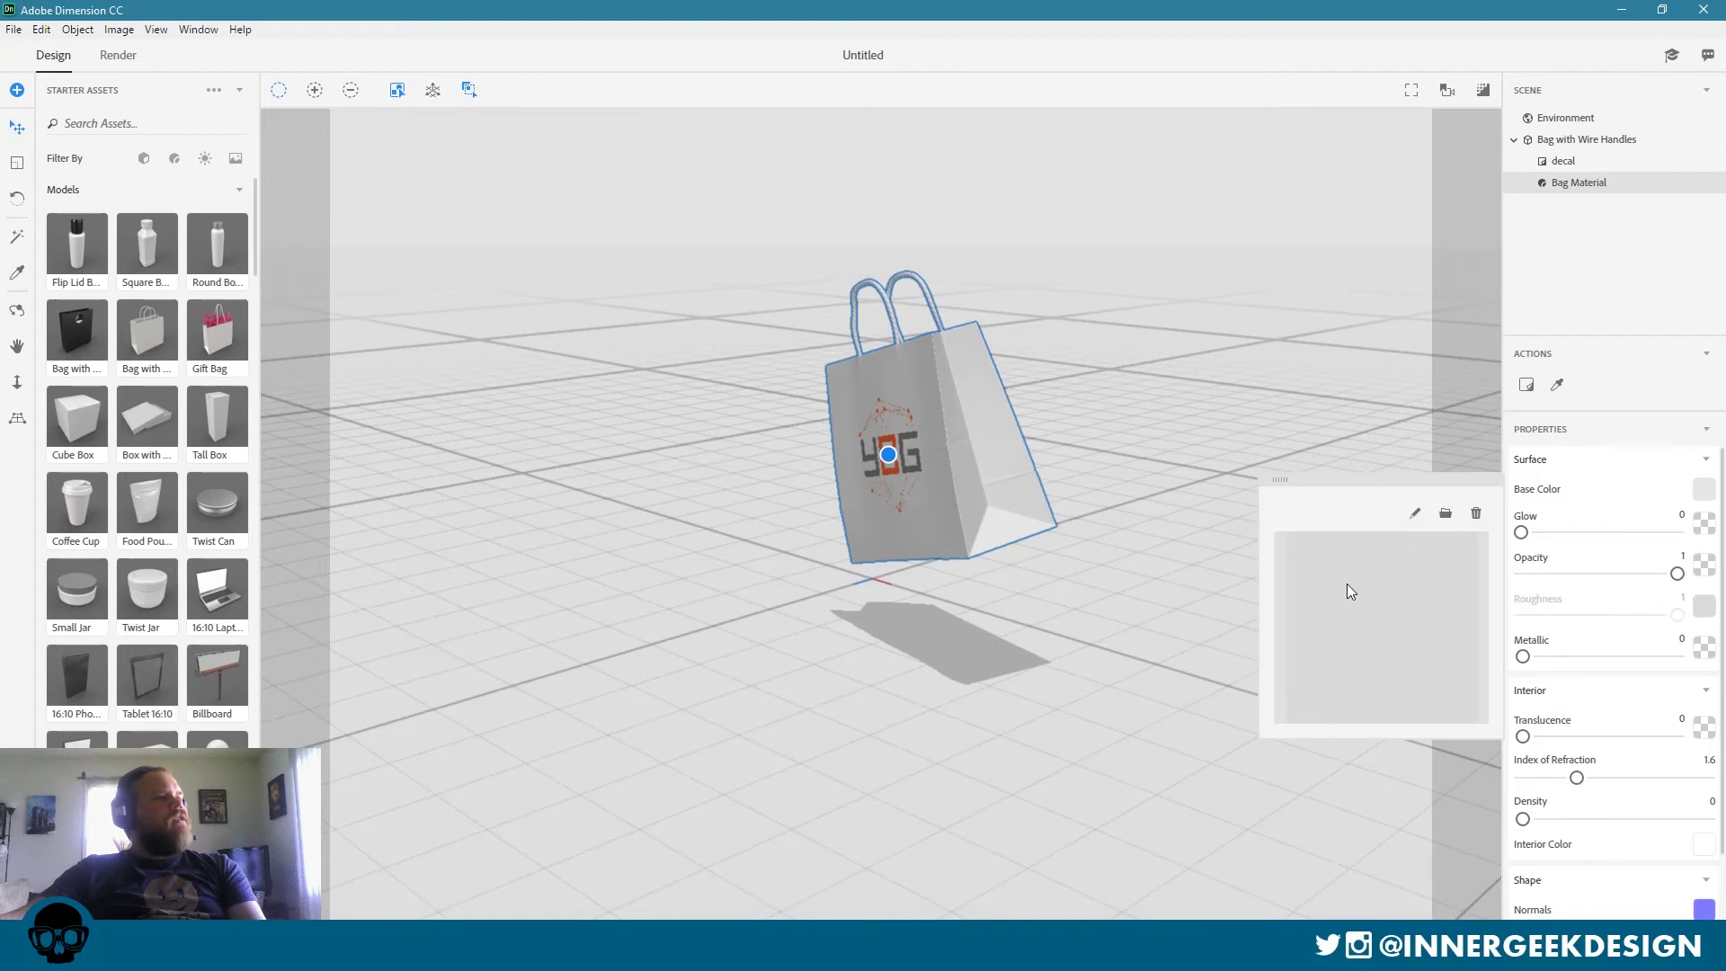
Try the bag material at an opacity of 0.72 and restore it to 1.
{"action": "left_click", "coordinate": [1634, 574]}
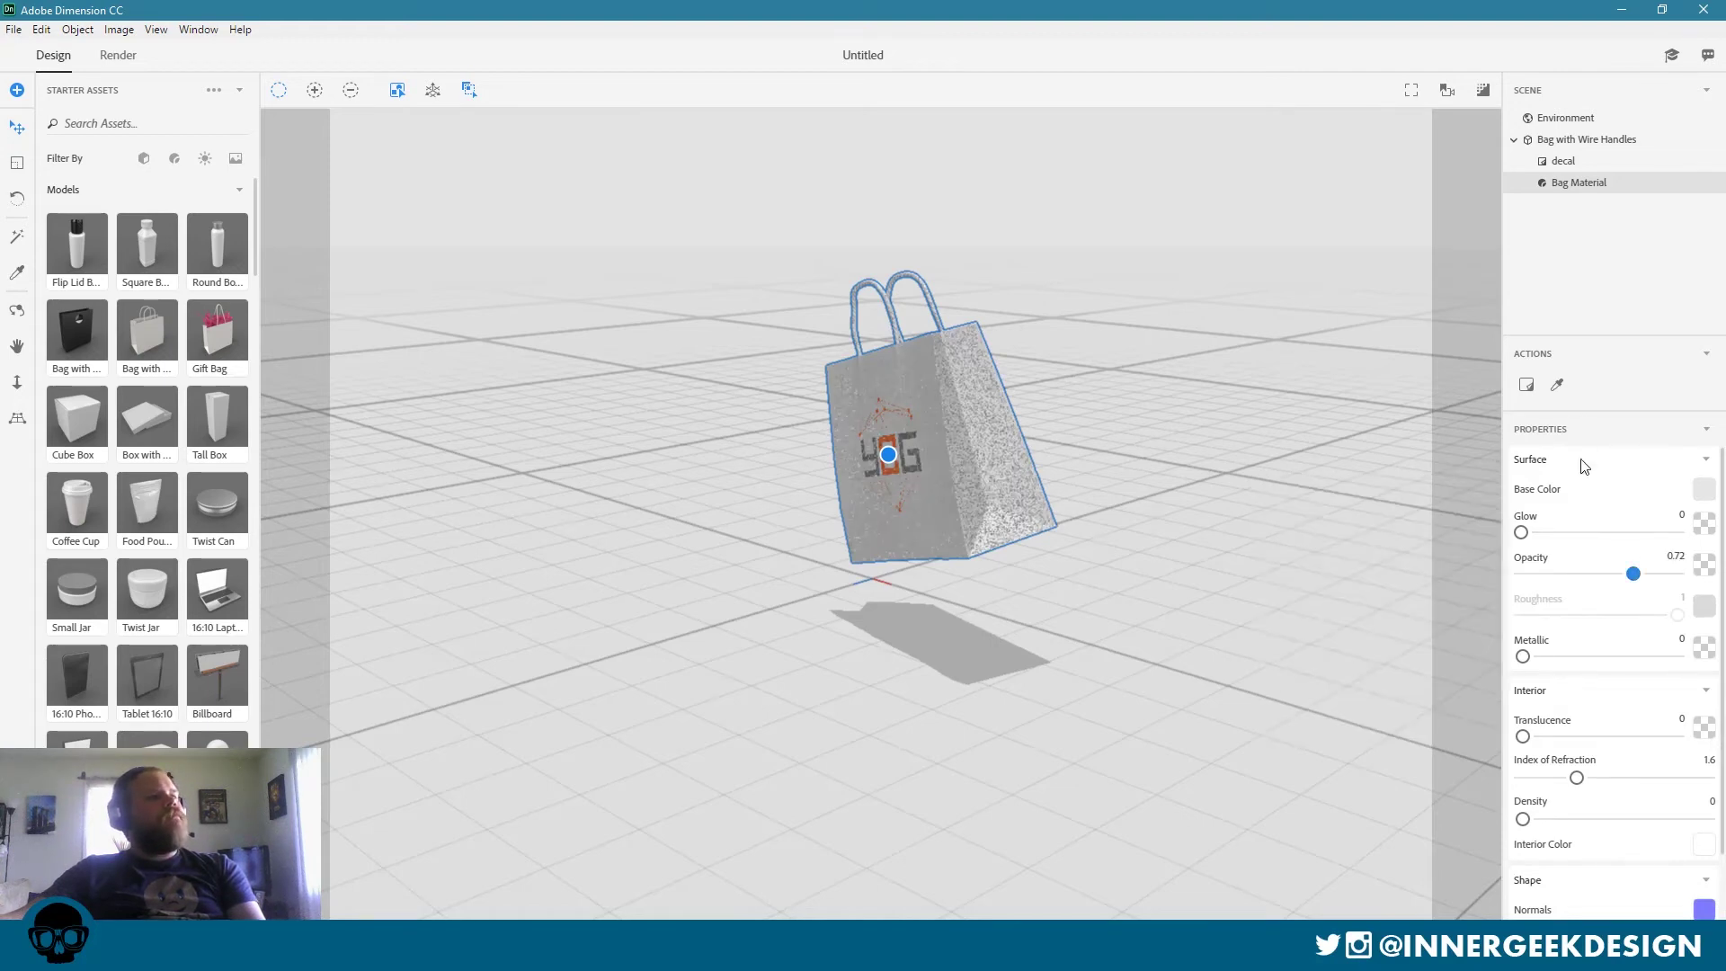
{"action": "left_click_drag", "start_coordinate": [1640, 583], "coordinate": [1679, 574]}
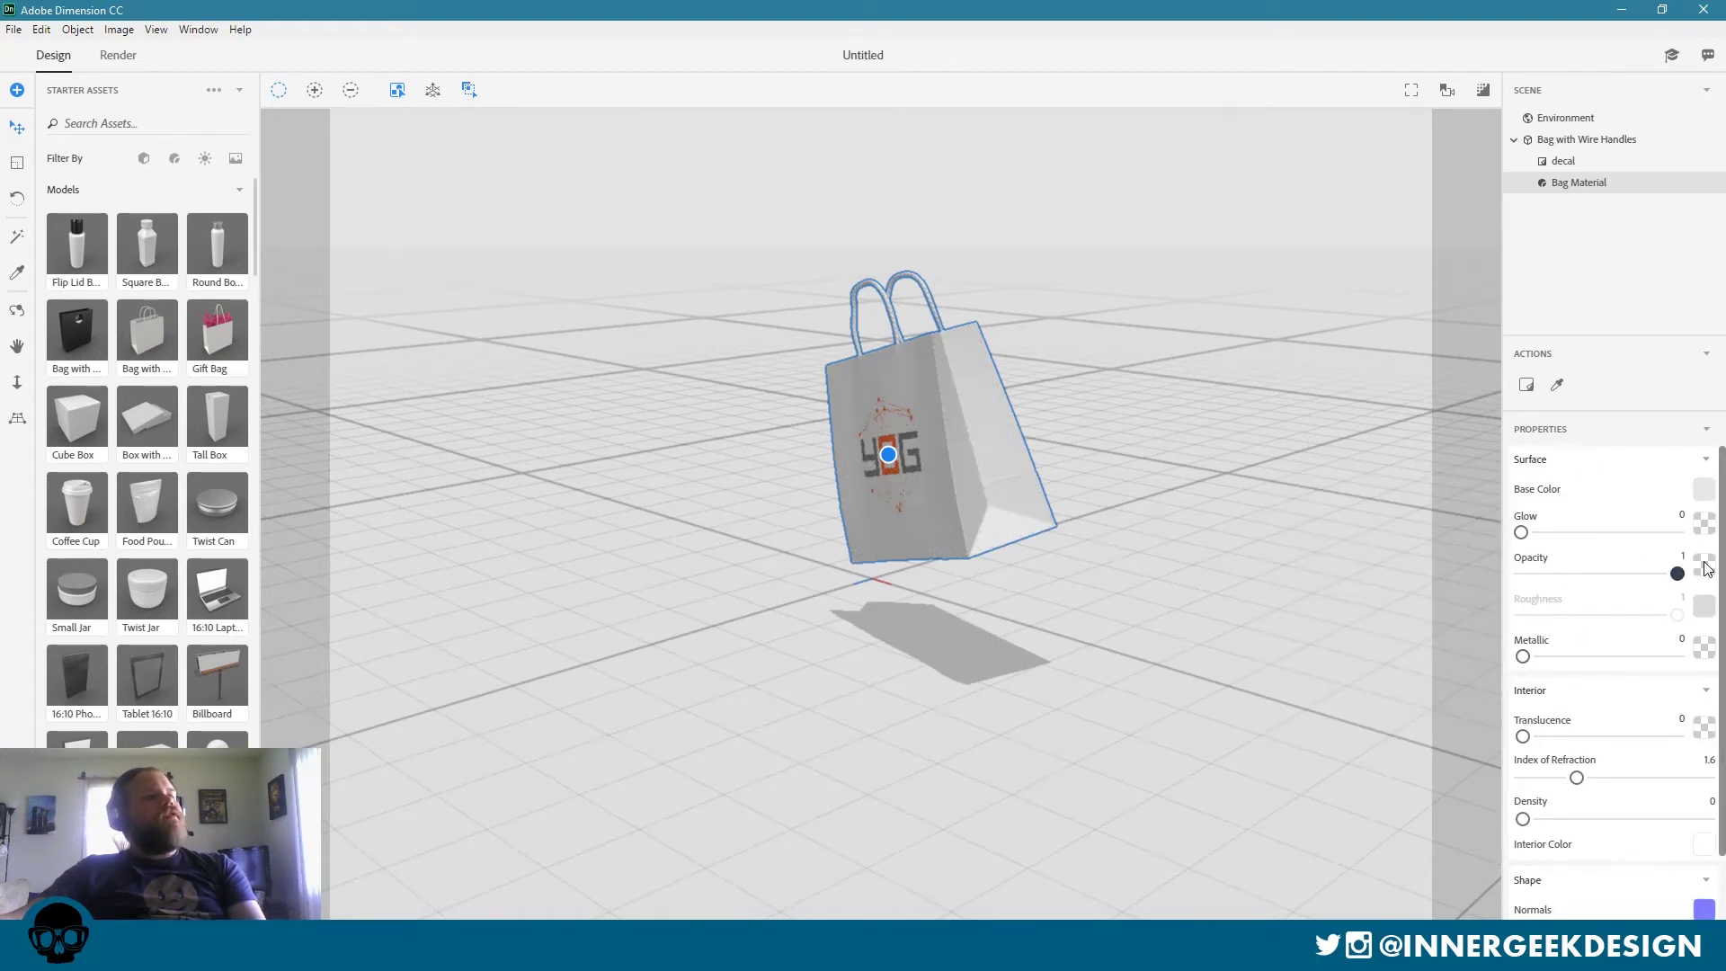
Inspect the normals texture of the bag's material and reselect the whole bag model.
{"action": "scroll", "coordinate": [1601, 608], "scroll_direction": "down", "scroll_amount": 1}
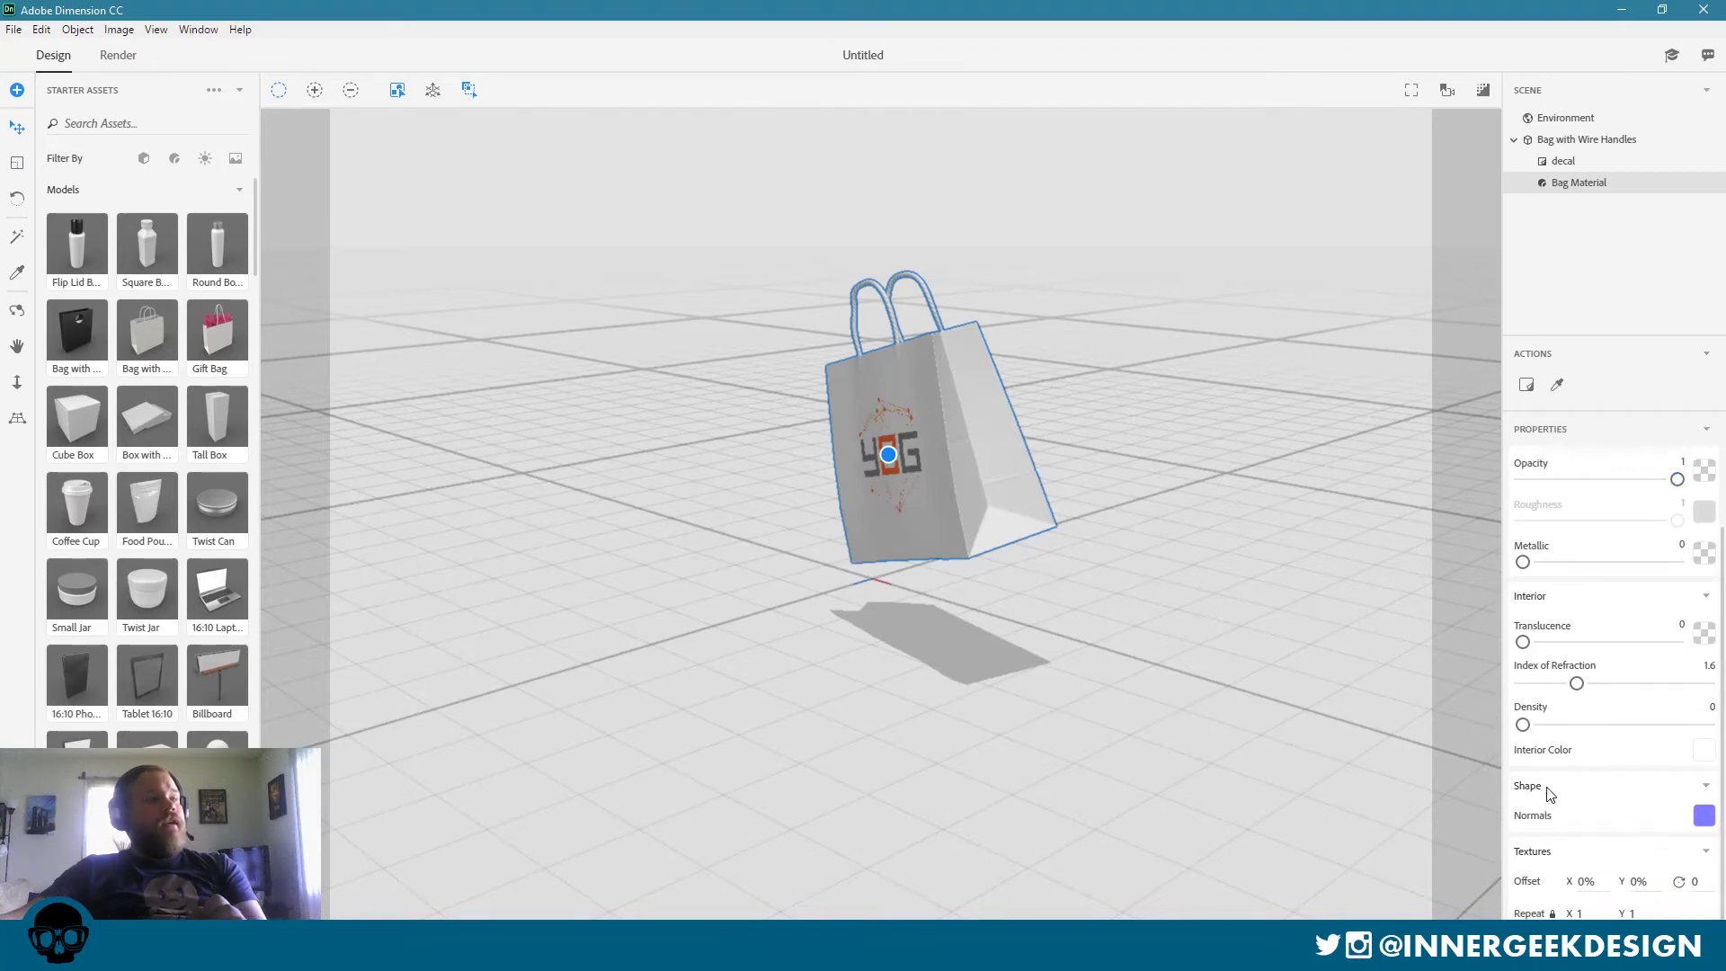
{"action": "left_click", "coordinate": [1706, 817]}
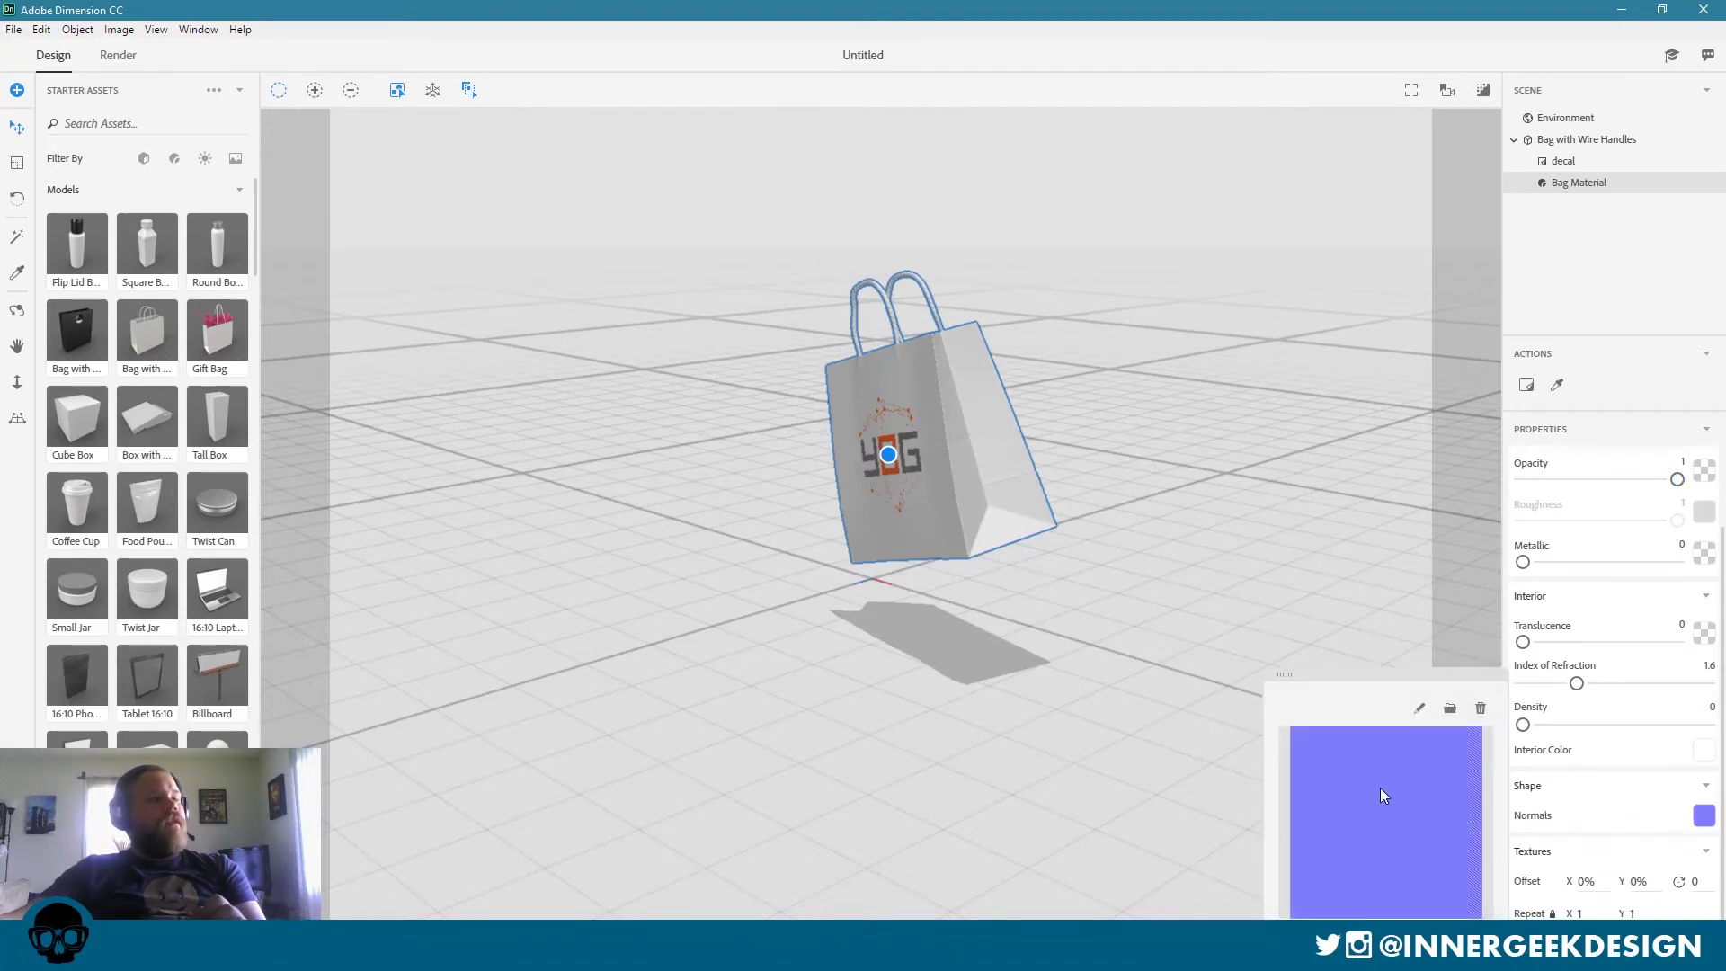
{"action": "left_click_drag", "start_coordinate": [1227, 449], "coordinate": [1106, 505]}
{"action": "left_click", "coordinate": [1025, 485]}
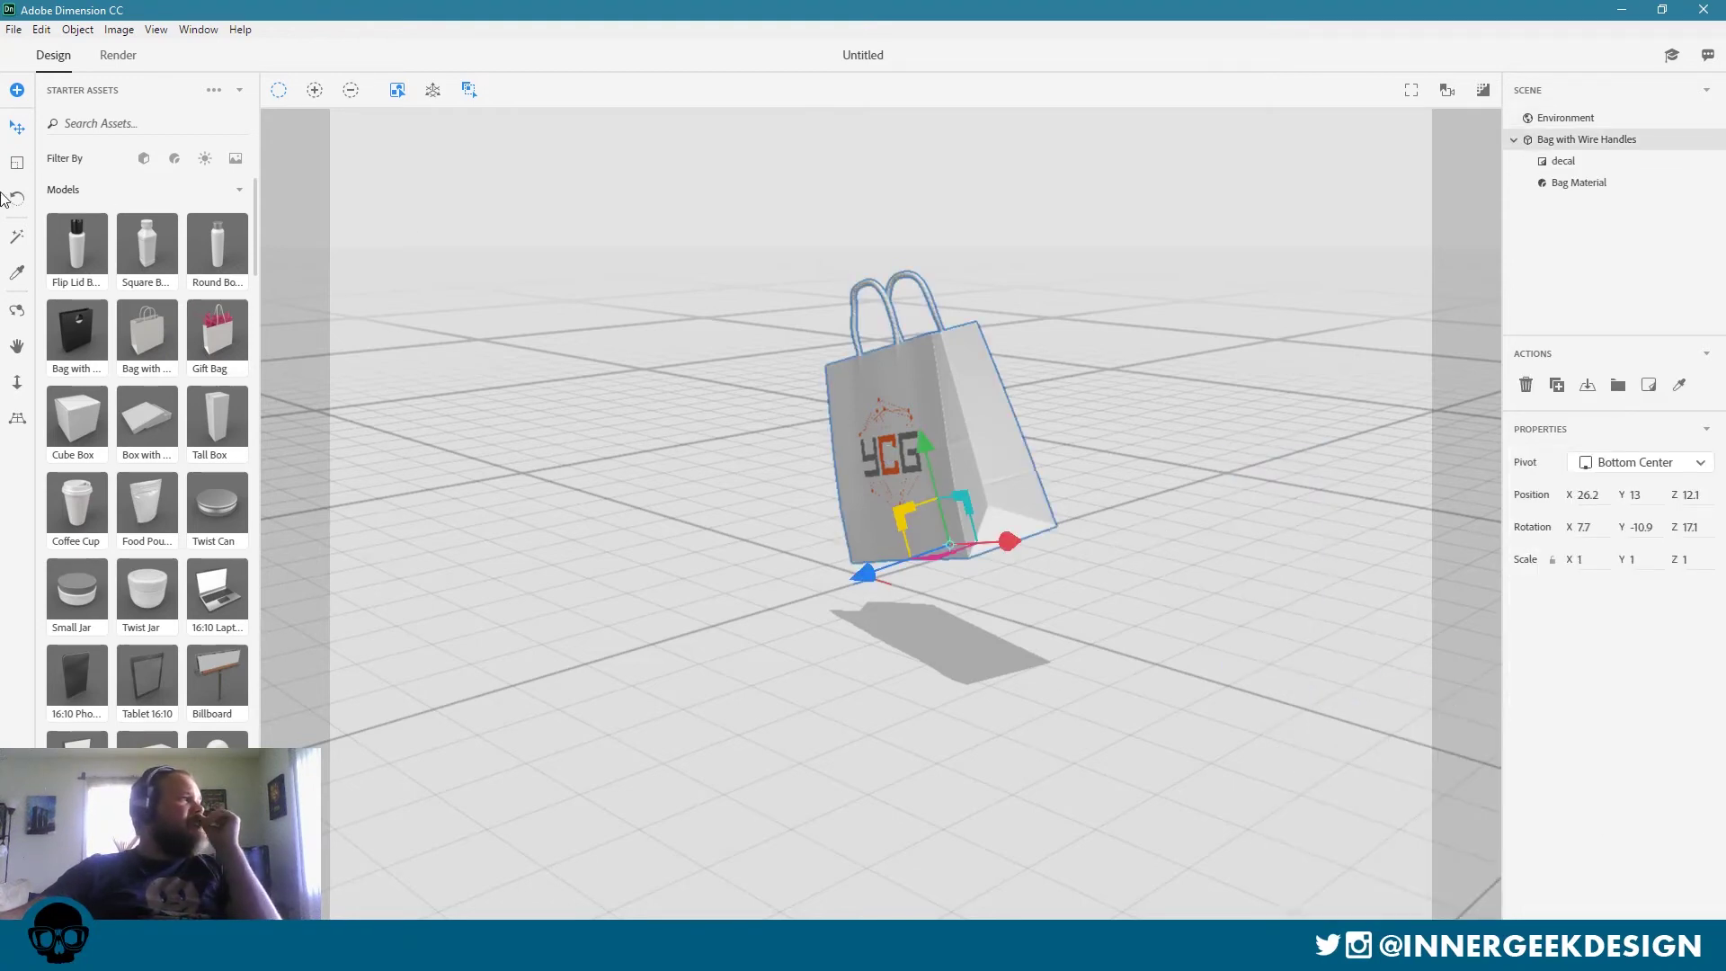
Find the brushed metal material in the starter assets, apply it to the bag and deselect the model.
{"action": "left_click", "coordinate": [239, 192]}
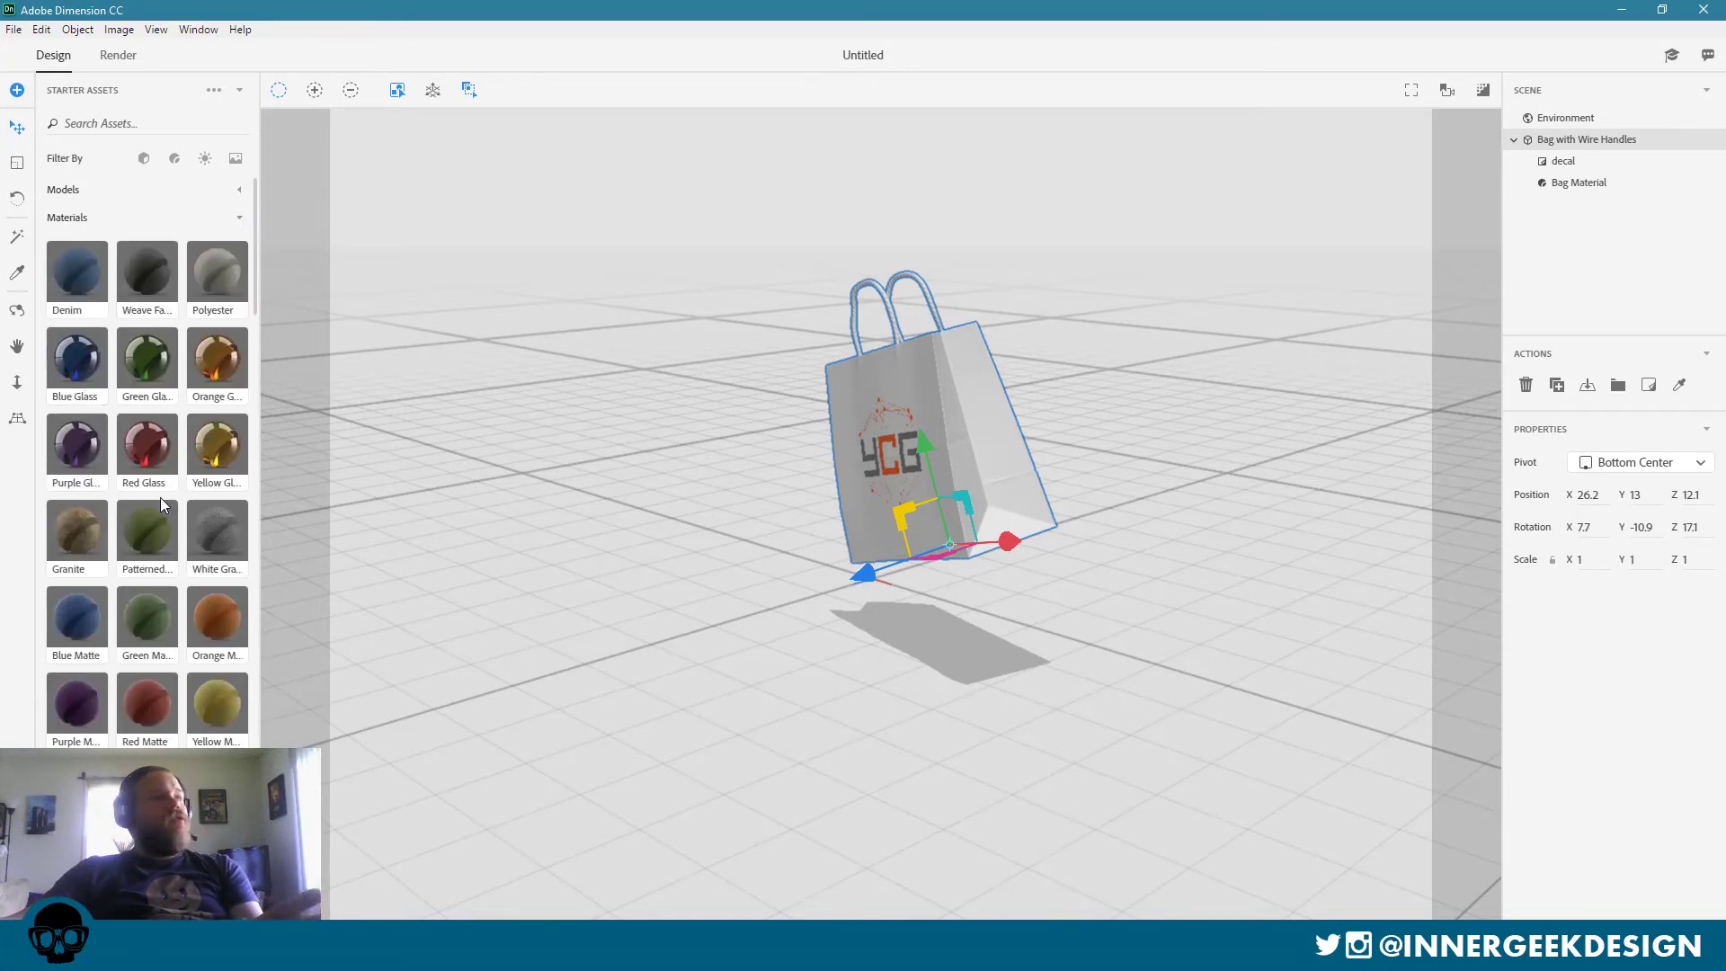
{"action": "scroll", "coordinate": [115, 441], "scroll_direction": "down", "scroll_amount": 10}
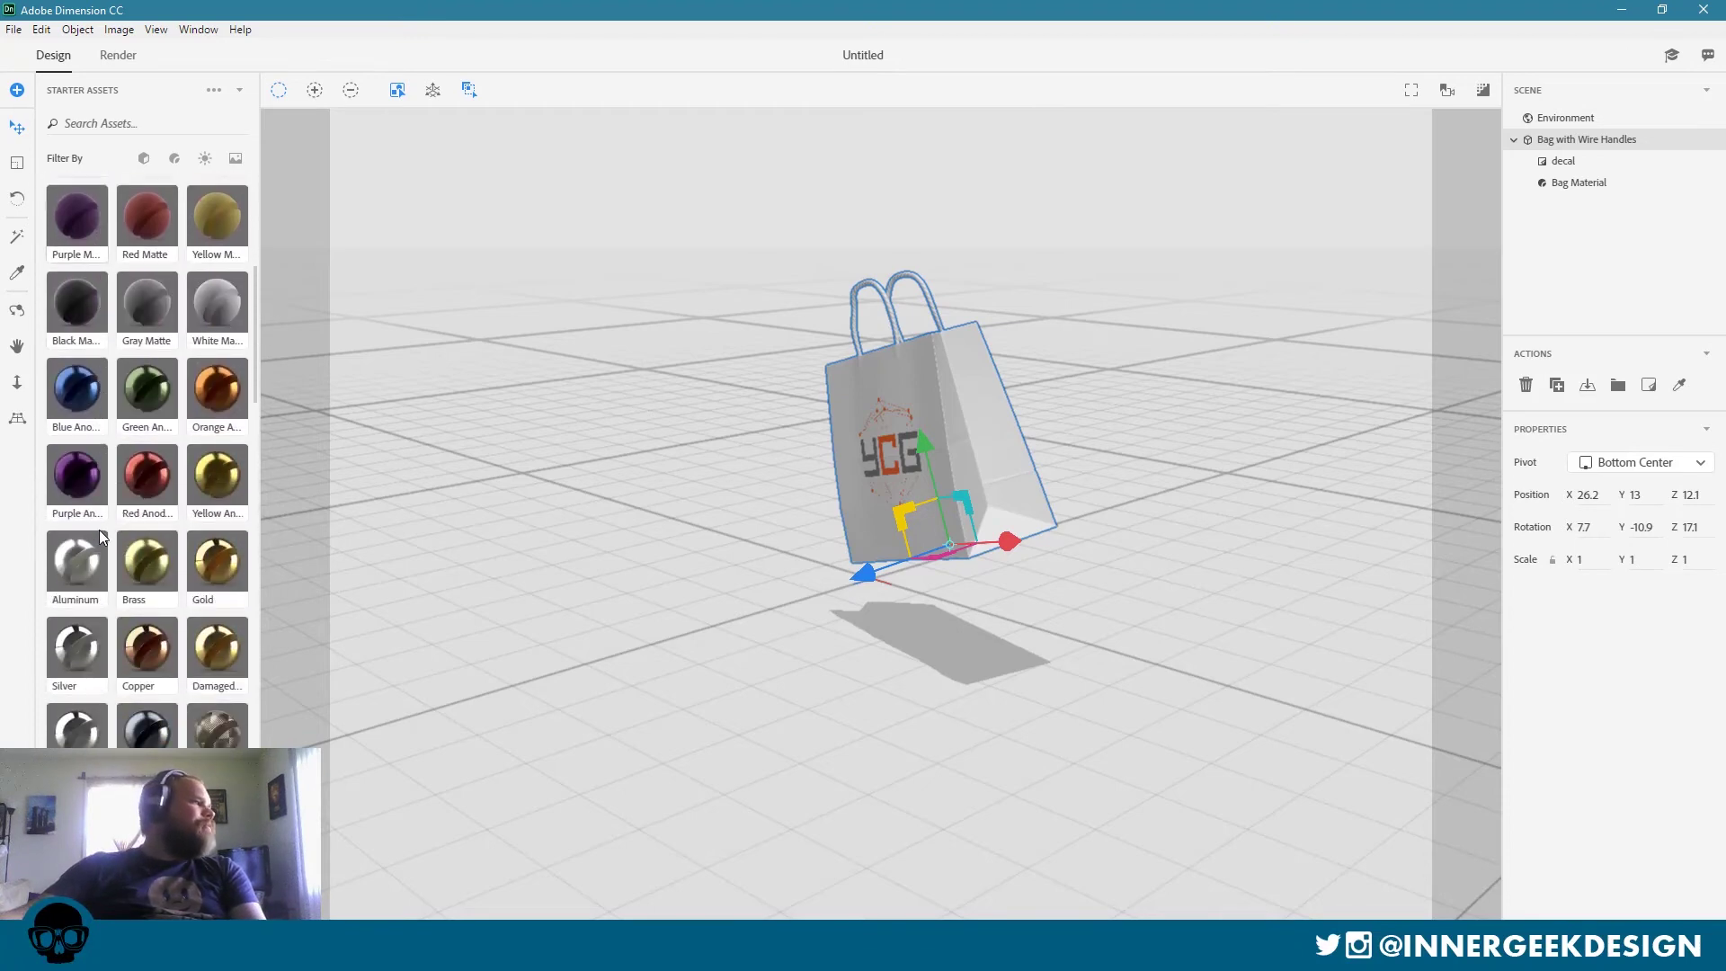
{"action": "mouse_move", "coordinate": [135, 501]}
{"action": "left_mouse_down"}
{"action": "mouse_move", "coordinate": [686, 540]}
{"action": "mouse_move", "coordinate": [973, 467]}
{"action": "left_mouse_up"}
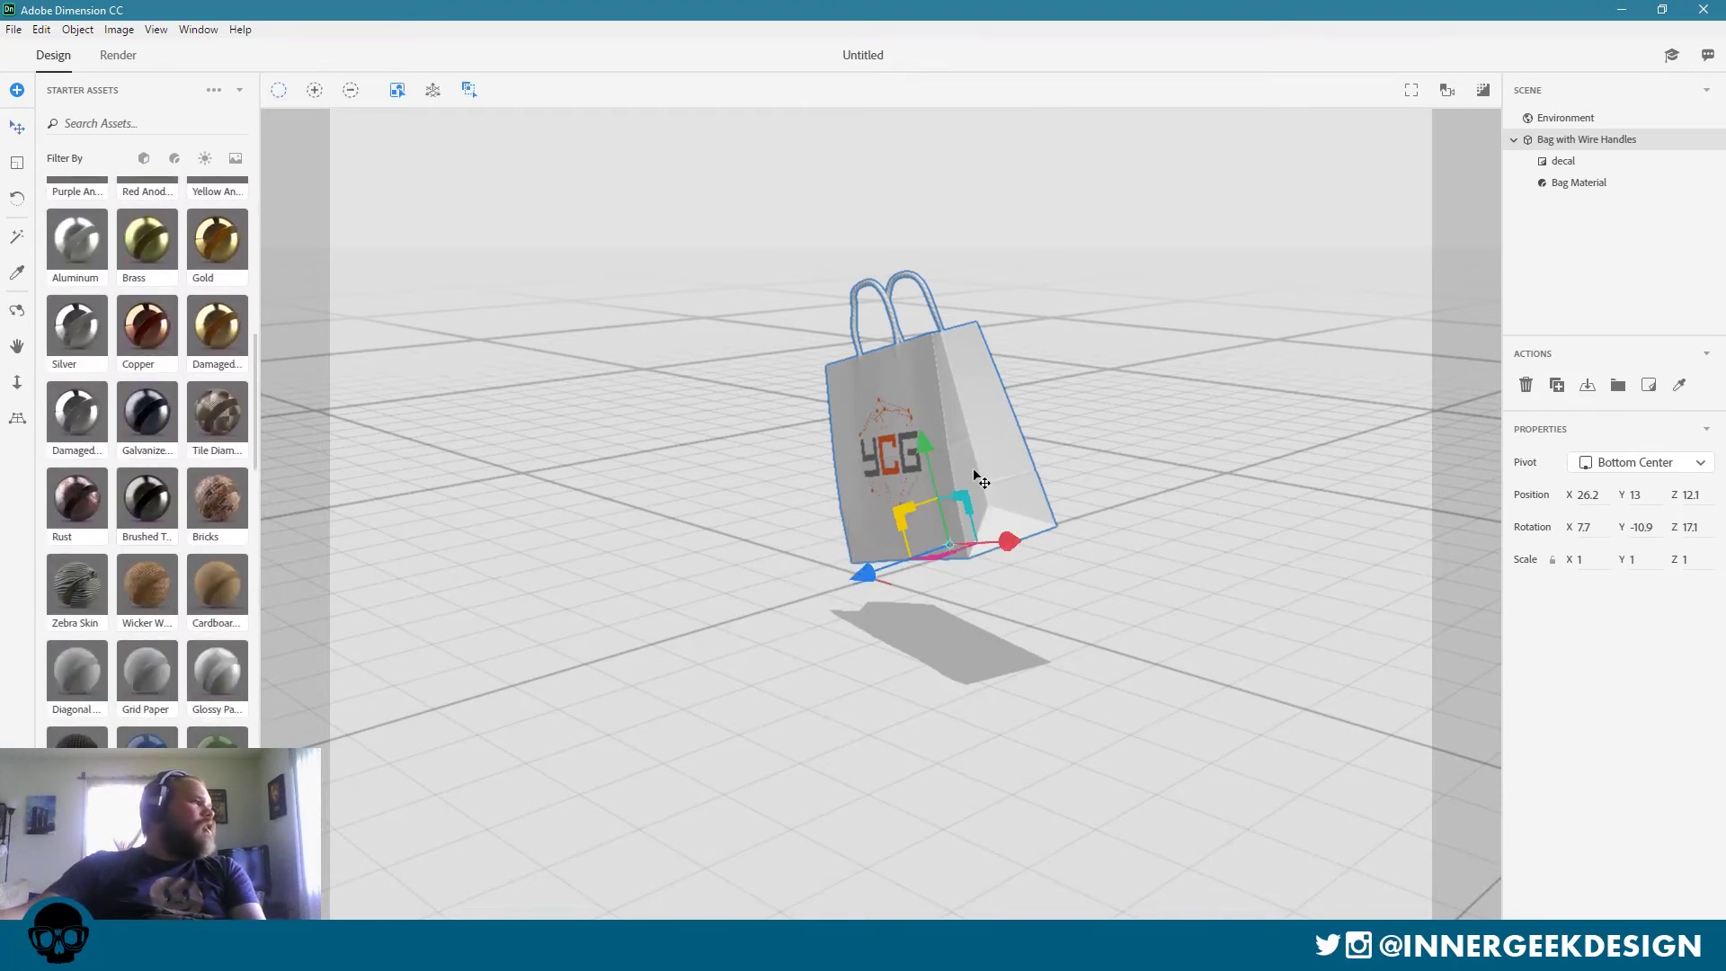
{"action": "left_click", "coordinate": [939, 633]}
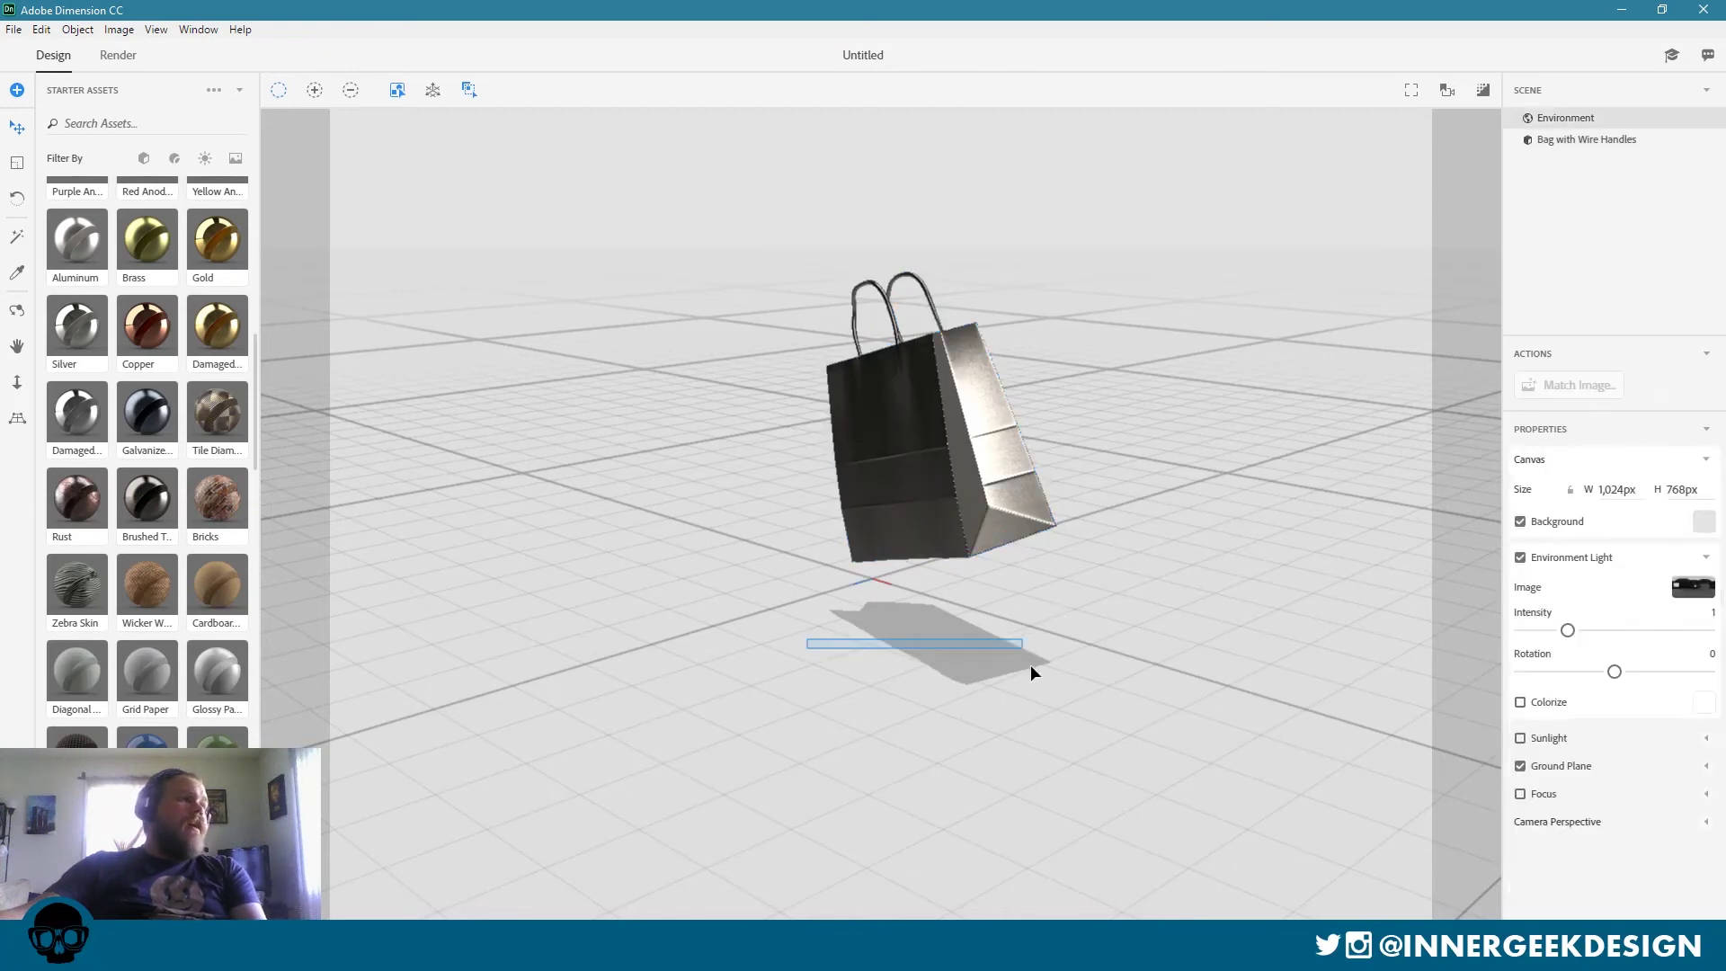
Replace the bag's material with the wicker weave from the starter materials.
{"action": "scroll", "coordinate": [153, 504], "scroll_direction": "down", "scroll_amount": 3}
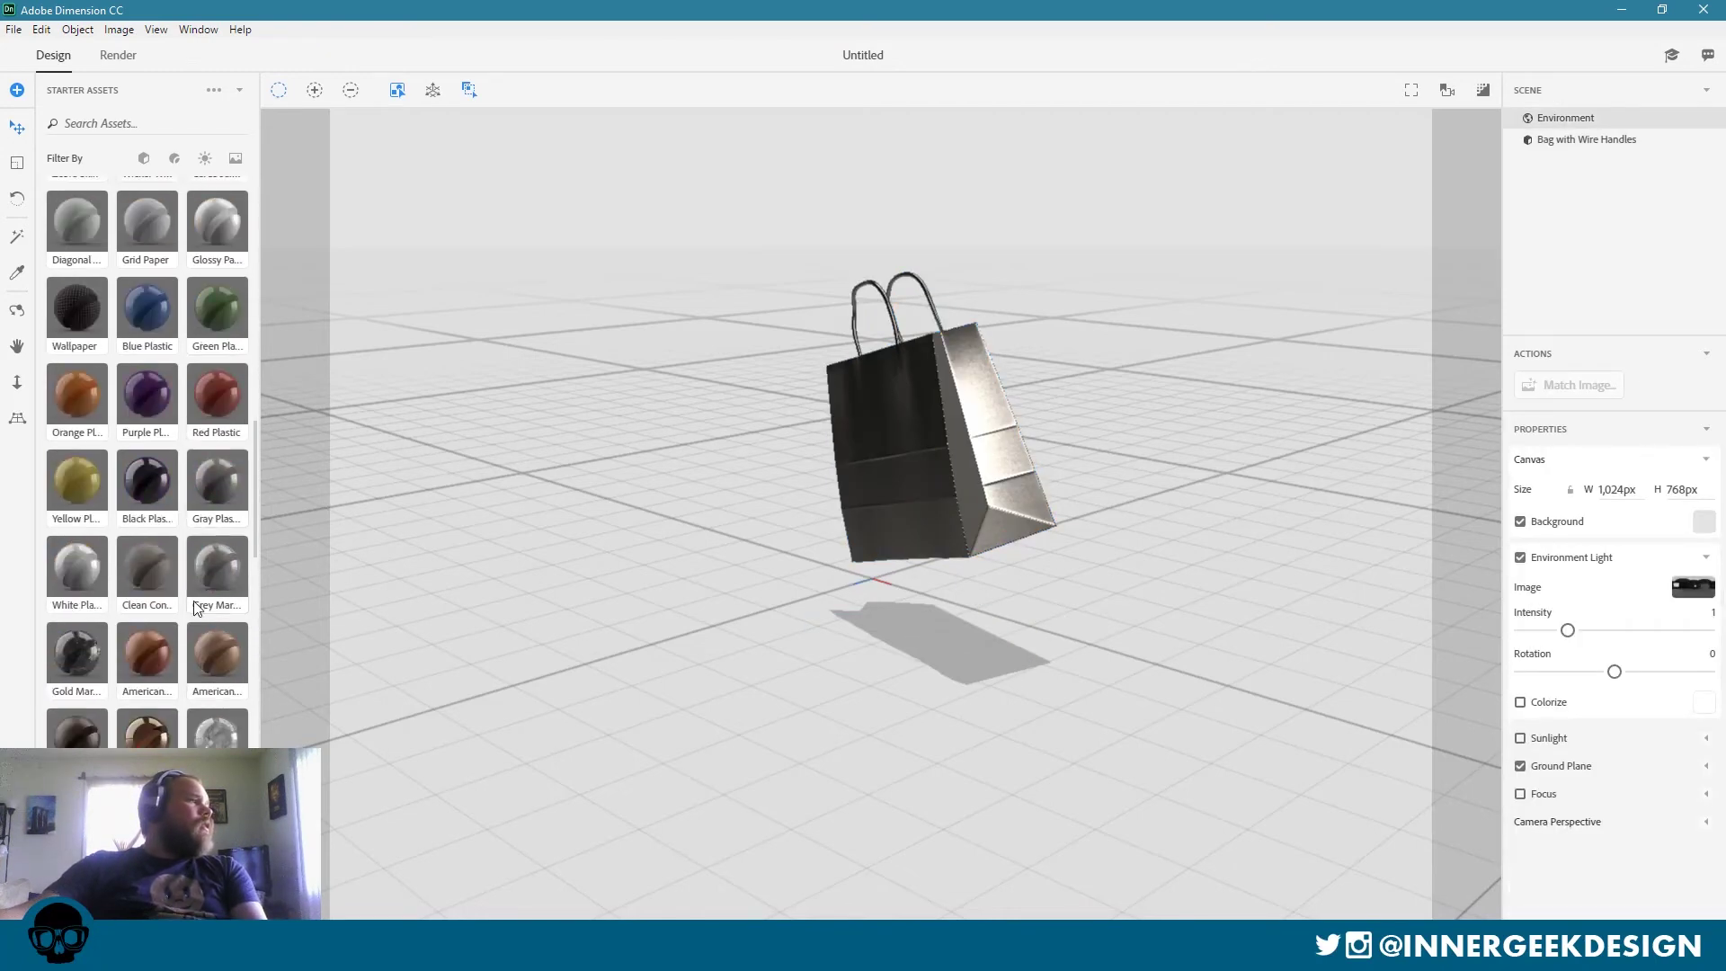
{"action": "left_click_drag", "start_coordinate": [135, 310], "coordinate": [958, 328]}
{"action": "left_click_drag", "start_coordinate": [130, 347], "coordinate": [904, 443]}
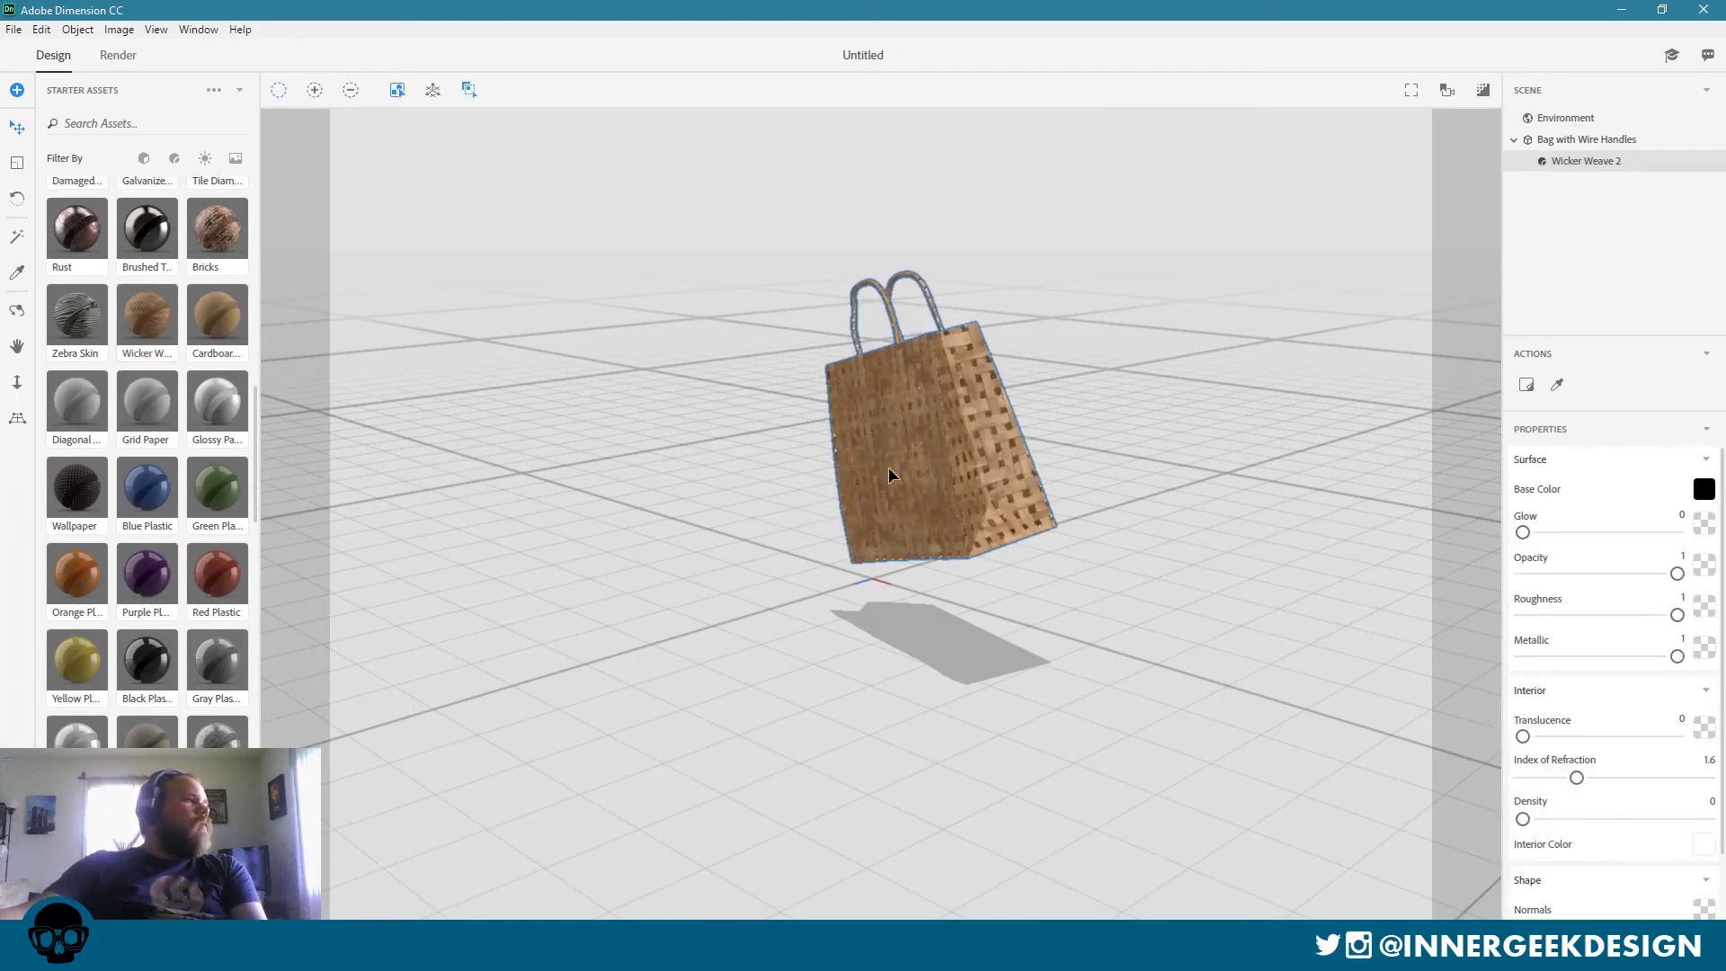
Try the Purple Plastic material on the bag and replace it with Grid Paper.
{"action": "left_click_drag", "start_coordinate": [154, 596], "coordinate": [1016, 497]}
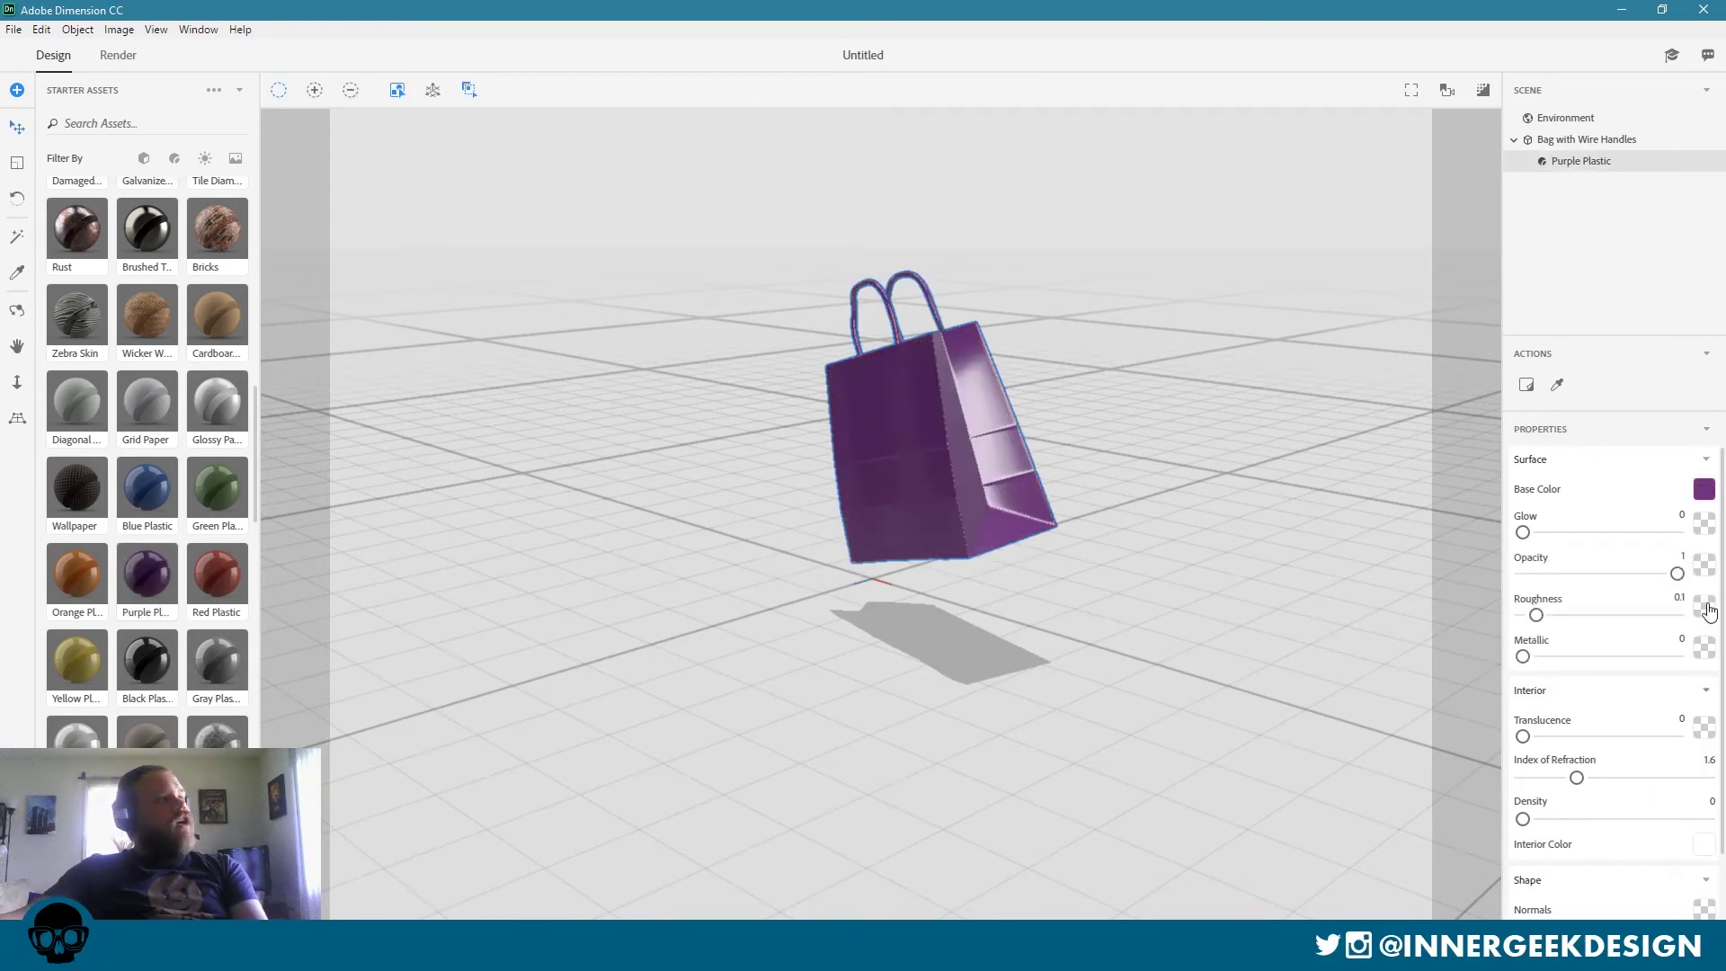
{"action": "scroll", "coordinate": [1629, 644], "scroll_direction": "down", "scroll_amount": 1}
{"action": "scroll", "coordinate": [1629, 644], "scroll_direction": "up", "scroll_amount": 1}
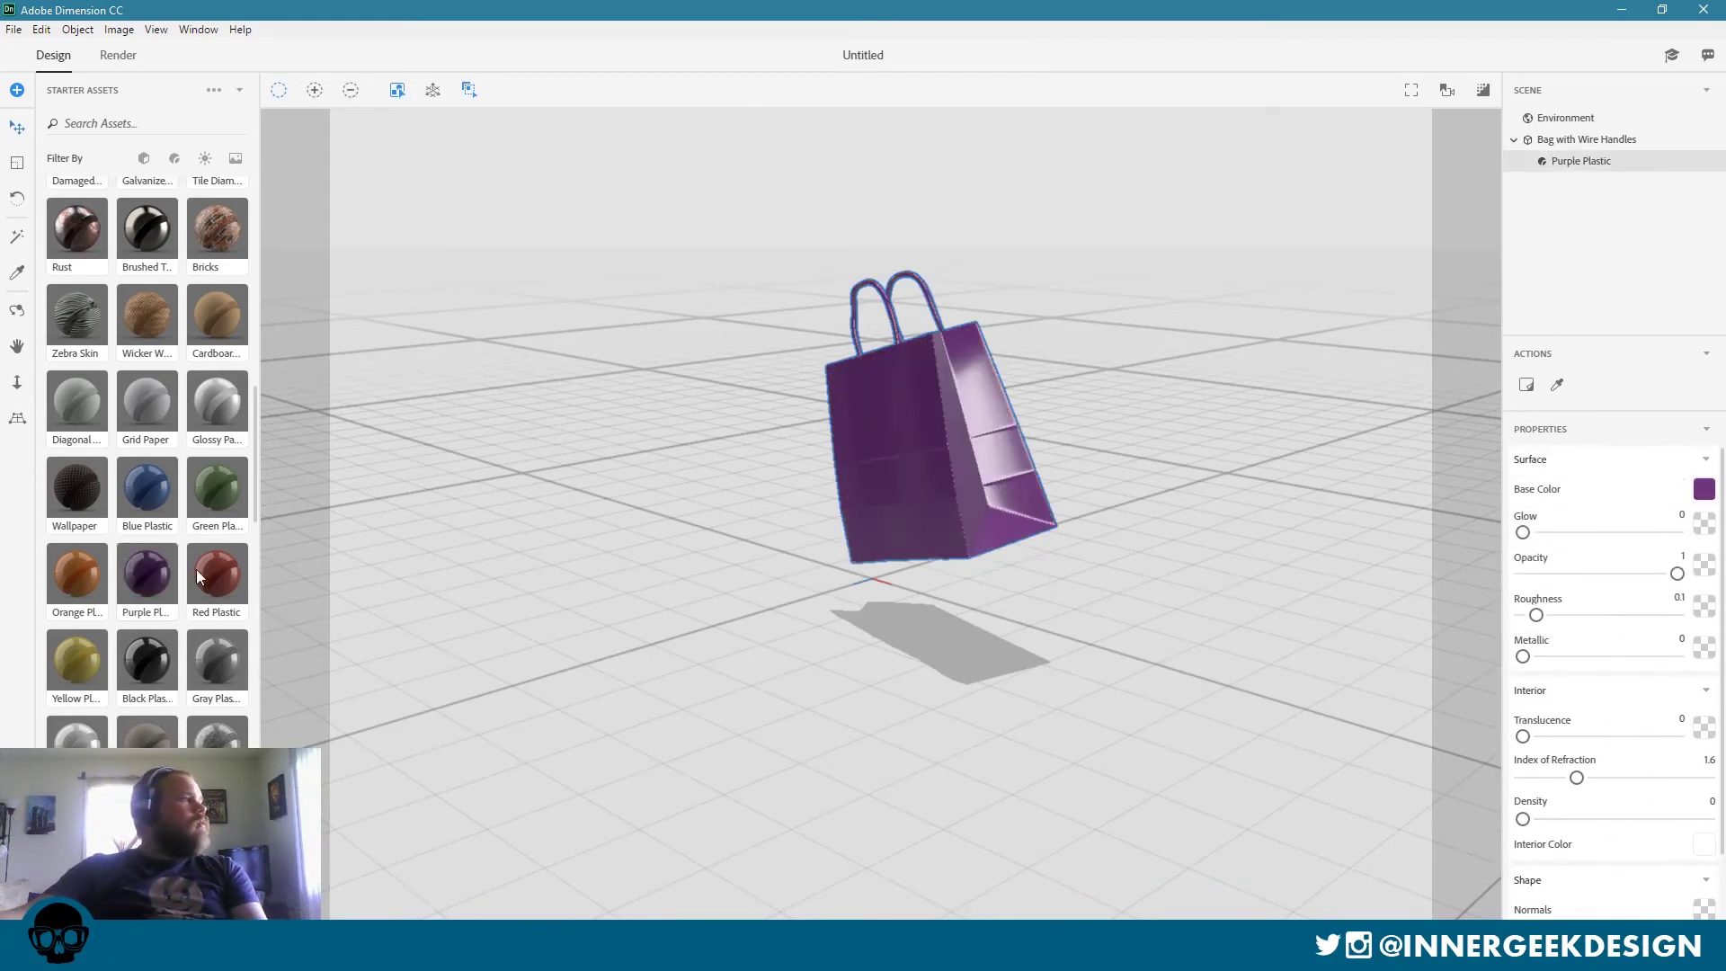
{"action": "left_click_drag", "start_coordinate": [155, 432], "coordinate": [964, 428]}
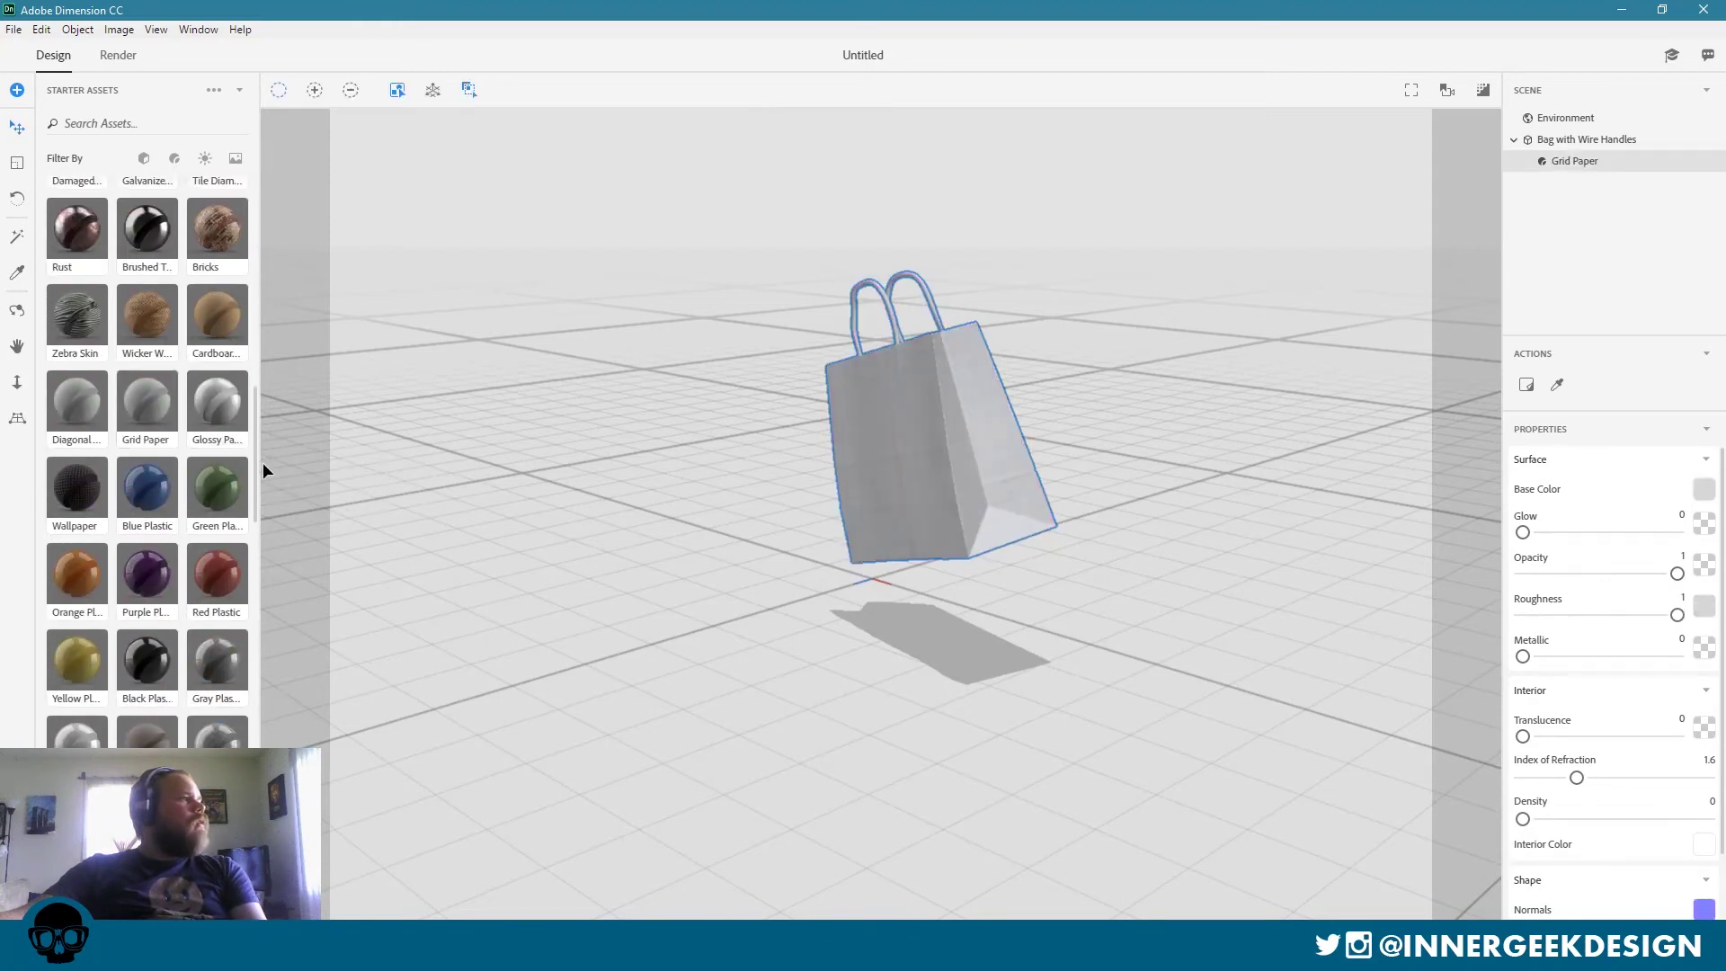
Apply the red Gelatin material to the bag.
{"action": "scroll", "coordinate": [165, 675], "scroll_direction": "down", "scroll_amount": 4}
{"action": "scroll", "coordinate": [165, 674], "scroll_direction": "down", "scroll_amount": 4}
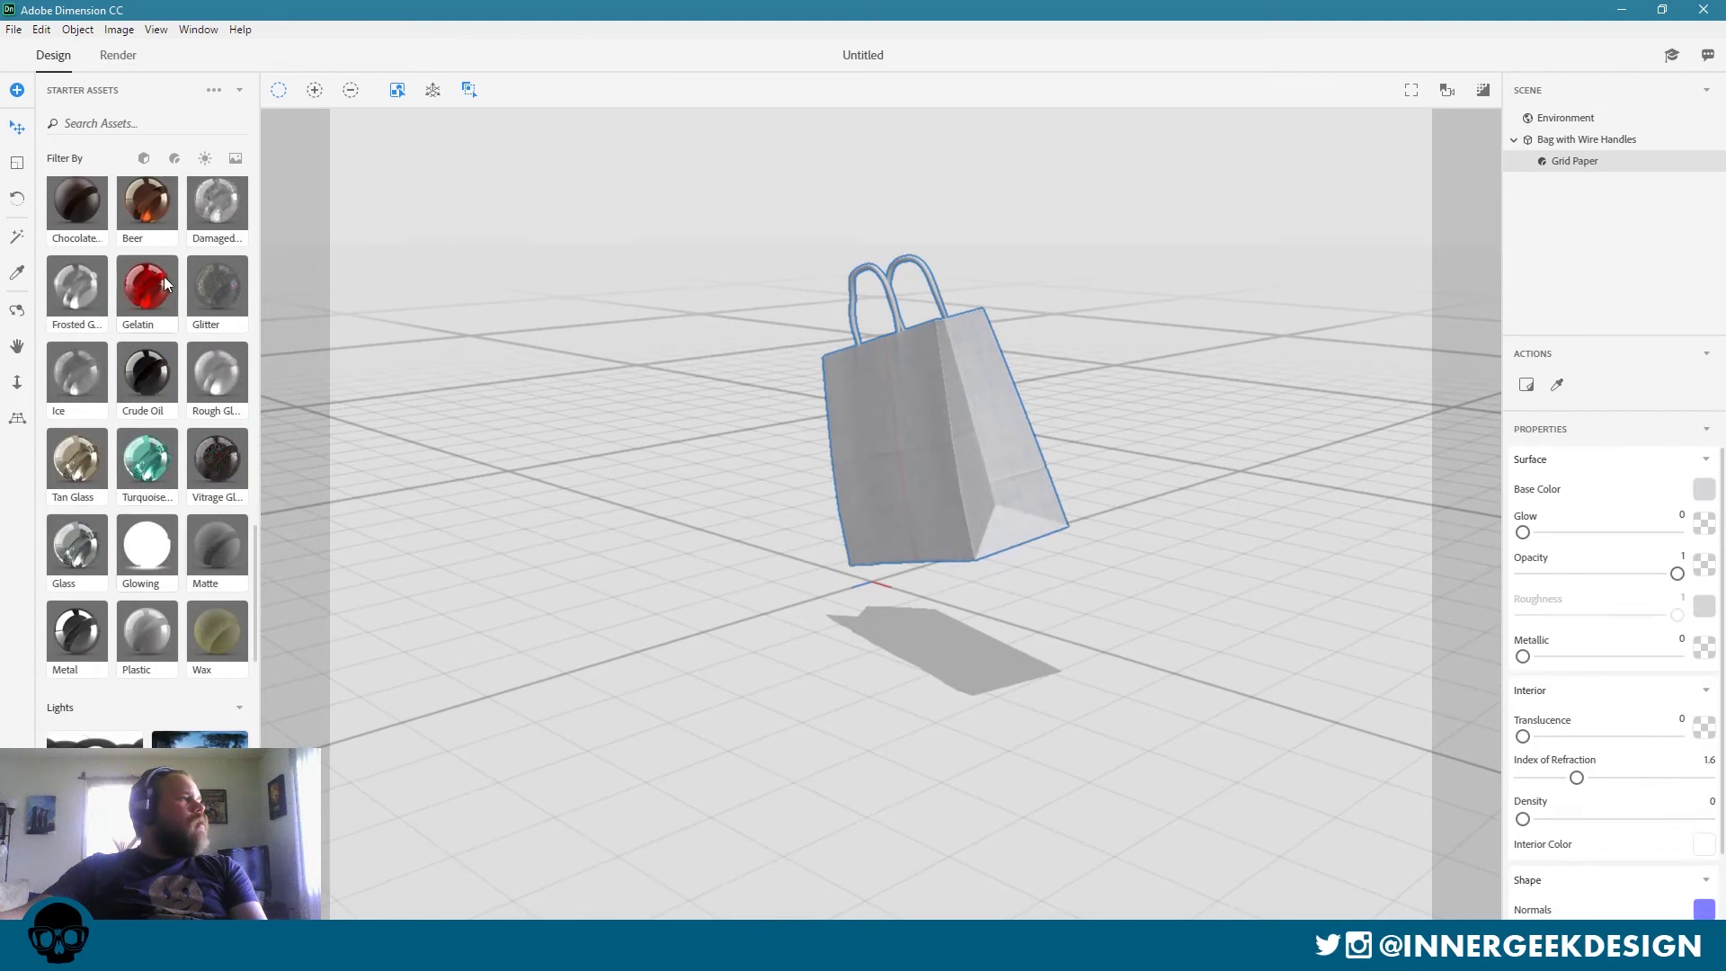
{"action": "left_click_drag", "start_coordinate": [165, 284], "coordinate": [903, 410]}
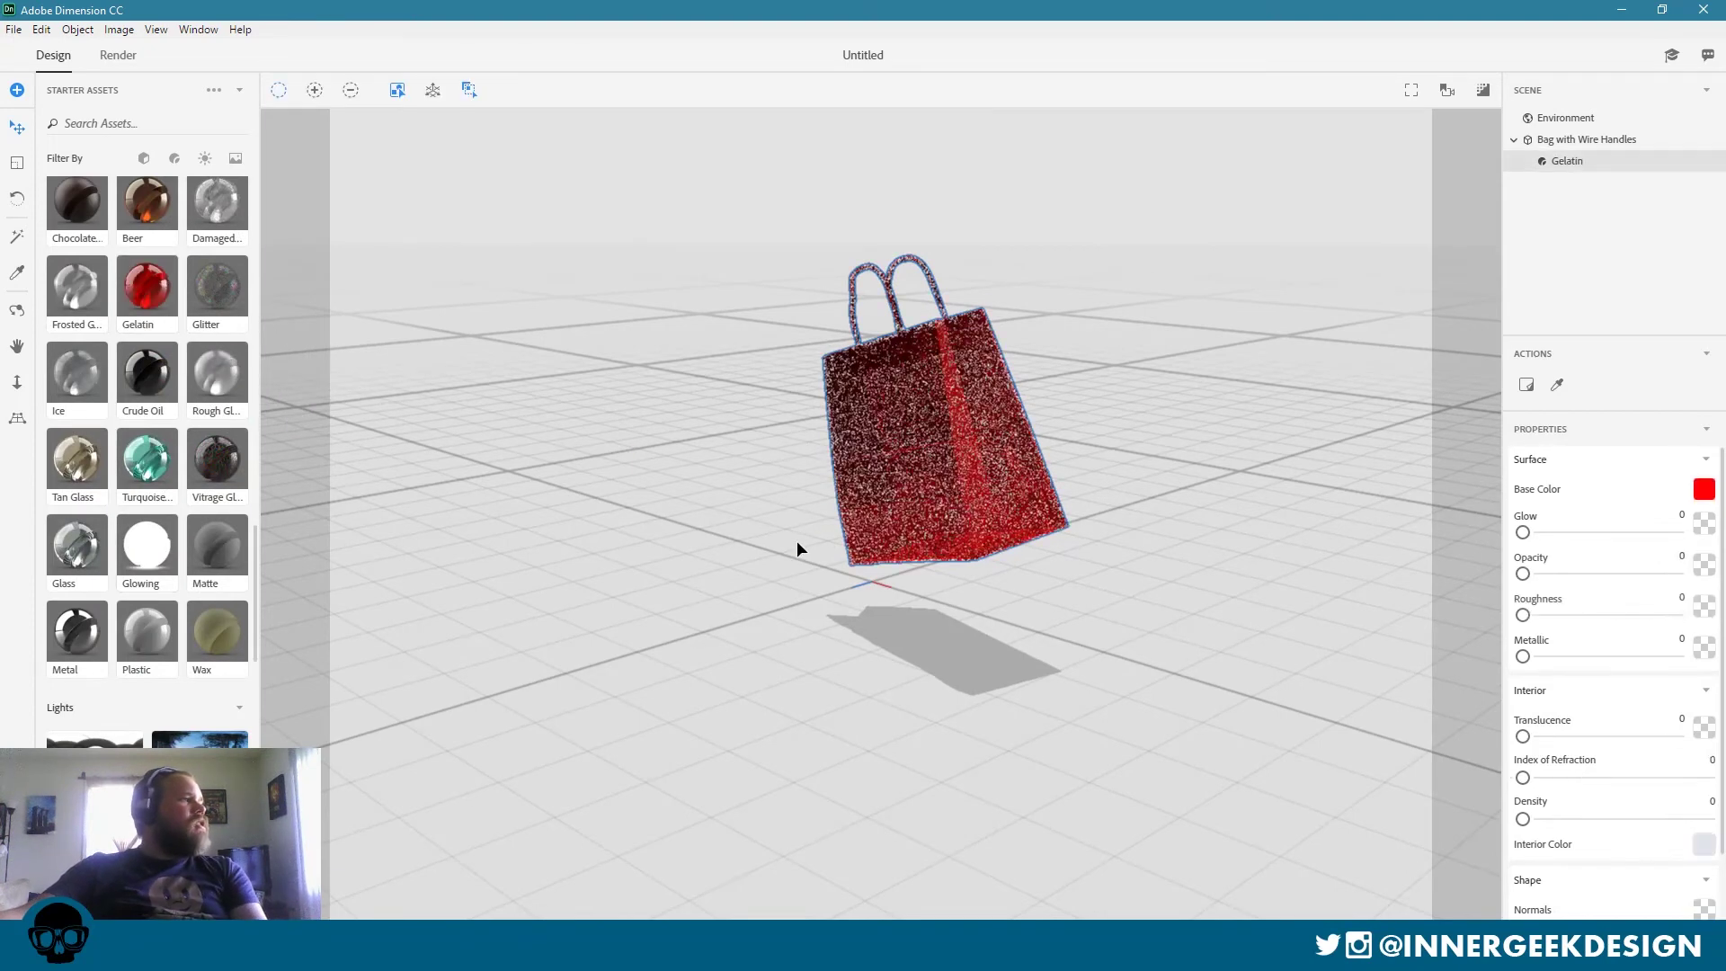
Try the tile diamond metal material on the bag and replace it with Bricks.
{"action": "scroll", "coordinate": [166, 617], "scroll_direction": "down", "scroll_amount": 4}
{"action": "scroll", "coordinate": [162, 532], "scroll_direction": "up", "scroll_amount": 5}
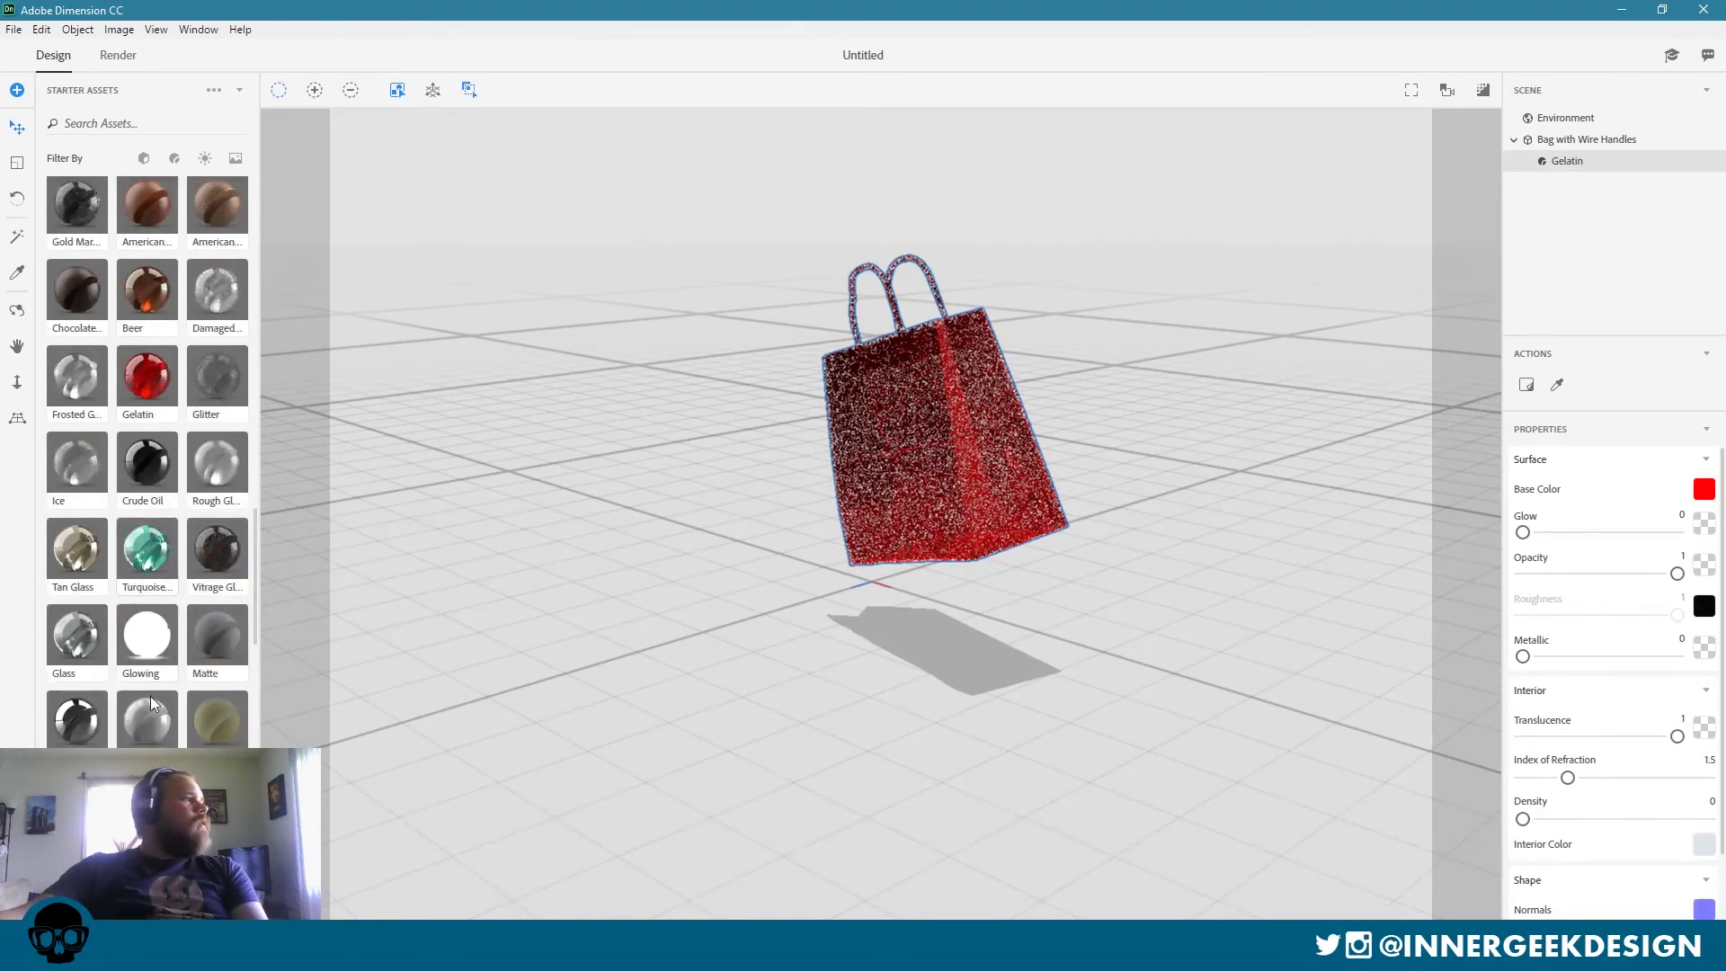
{"action": "scroll", "coordinate": [151, 699], "scroll_direction": "down", "scroll_amount": 6}
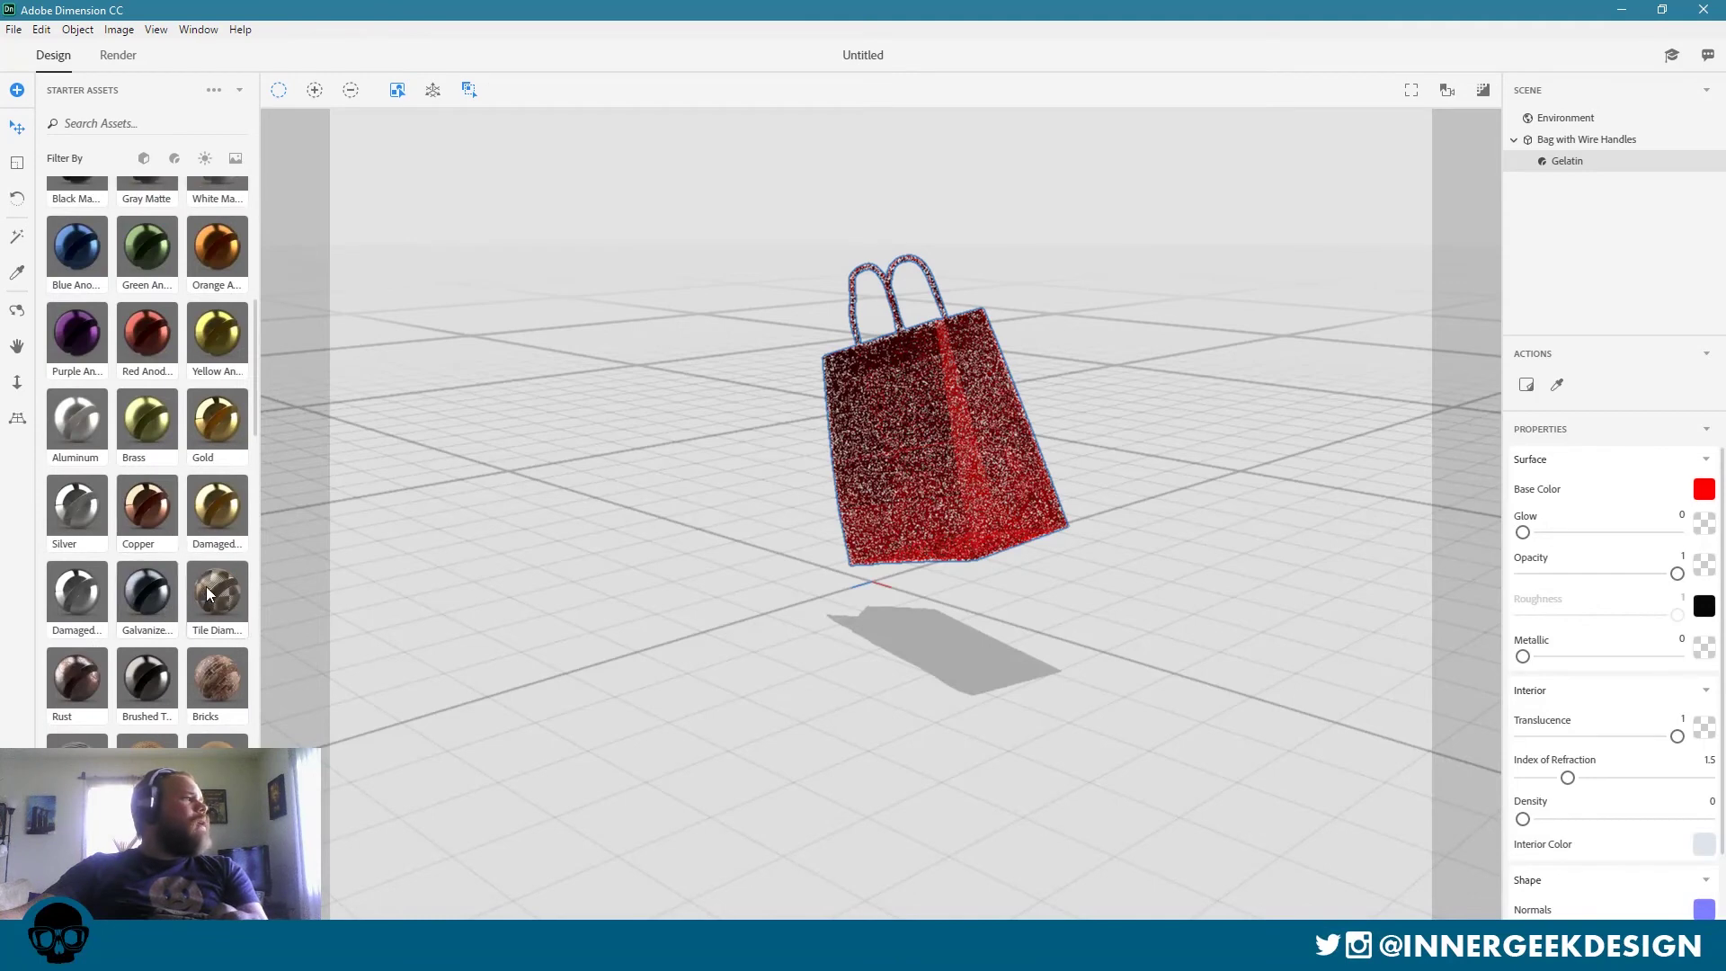
{"action": "left_click_drag", "start_coordinate": [208, 593], "coordinate": [899, 445]}
{"action": "left_click_drag", "start_coordinate": [223, 677], "coordinate": [935, 406]}
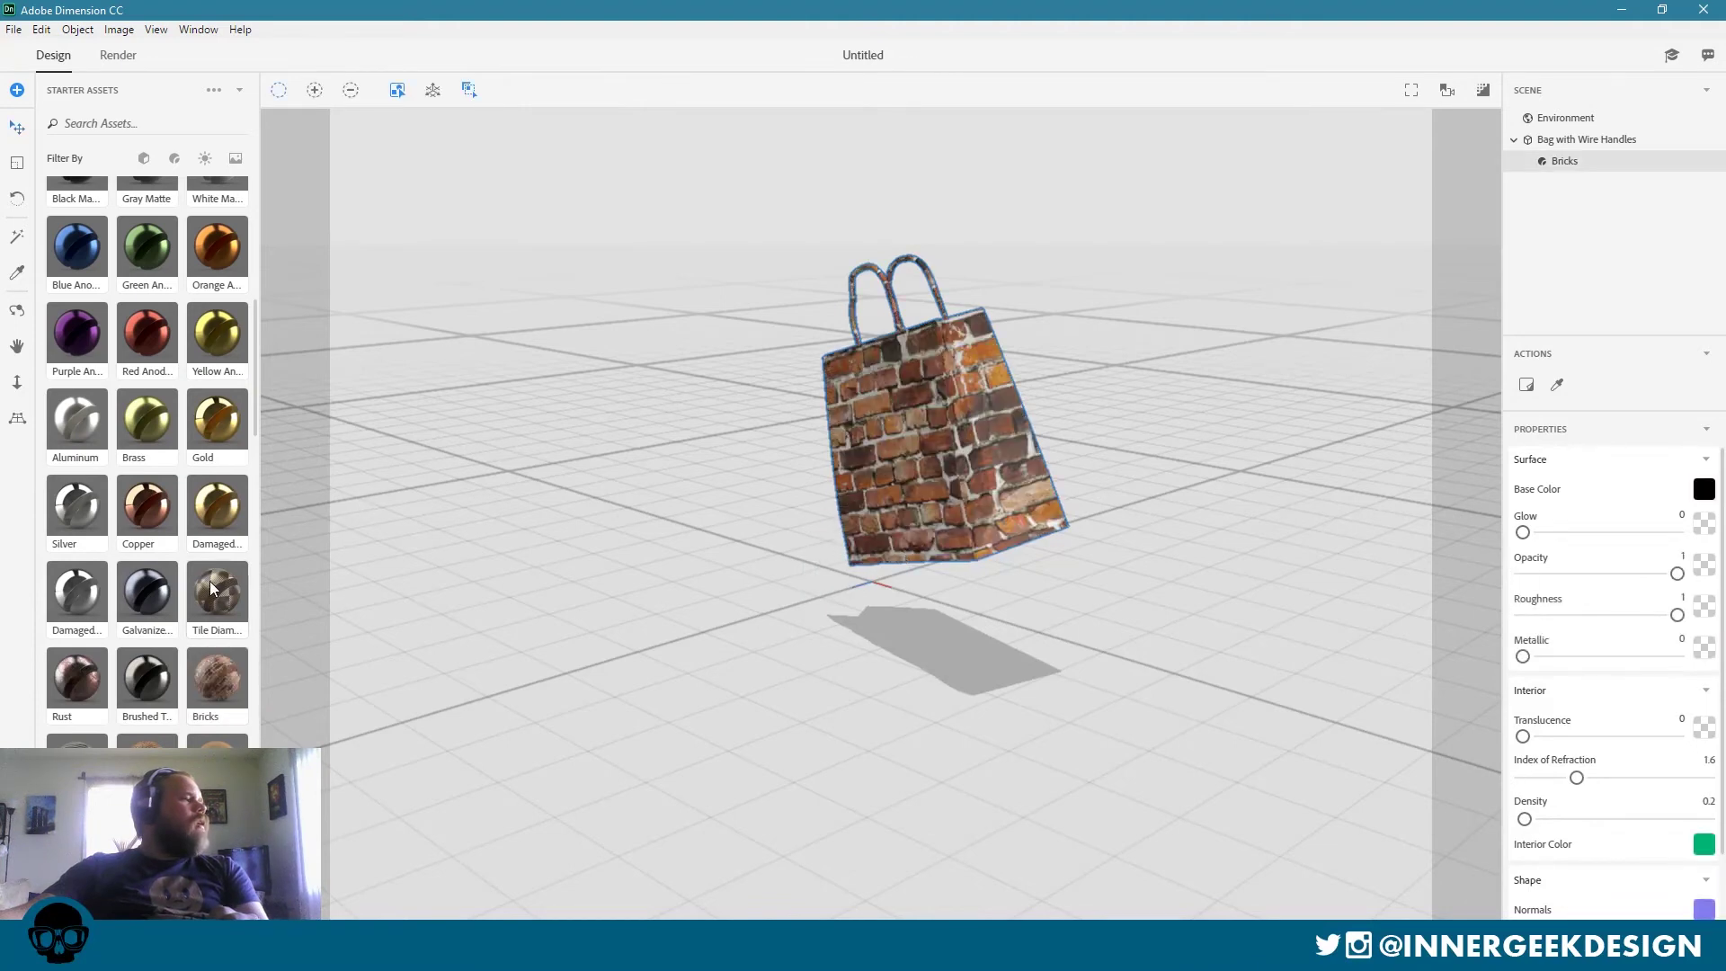
Browse the starter environment lights and apply the Wood Studio light to the scene.
{"action": "scroll", "coordinate": [219, 566], "scroll_direction": "down", "scroll_amount": 10}
{"action": "scroll", "coordinate": [196, 633], "scroll_direction": "down", "scroll_amount": 5}
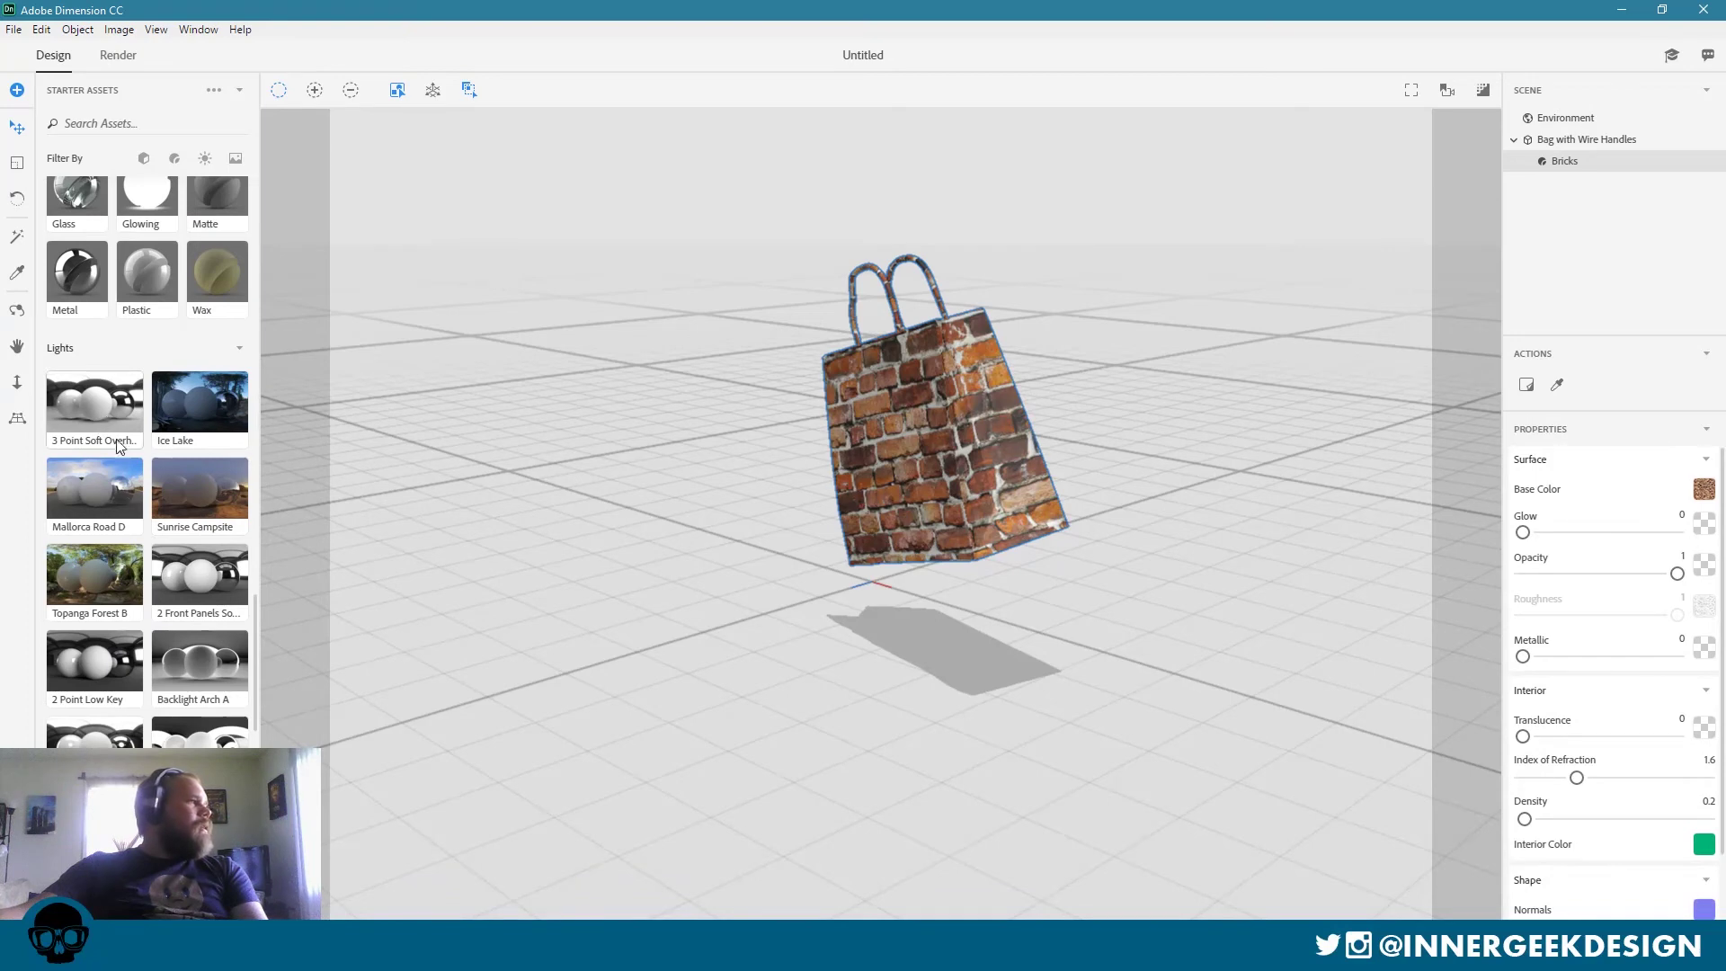
{"action": "scroll", "coordinate": [124, 484], "scroll_direction": "down", "scroll_amount": 1}
{"action": "scroll", "coordinate": [124, 484], "scroll_direction": "down", "scroll_amount": 4}
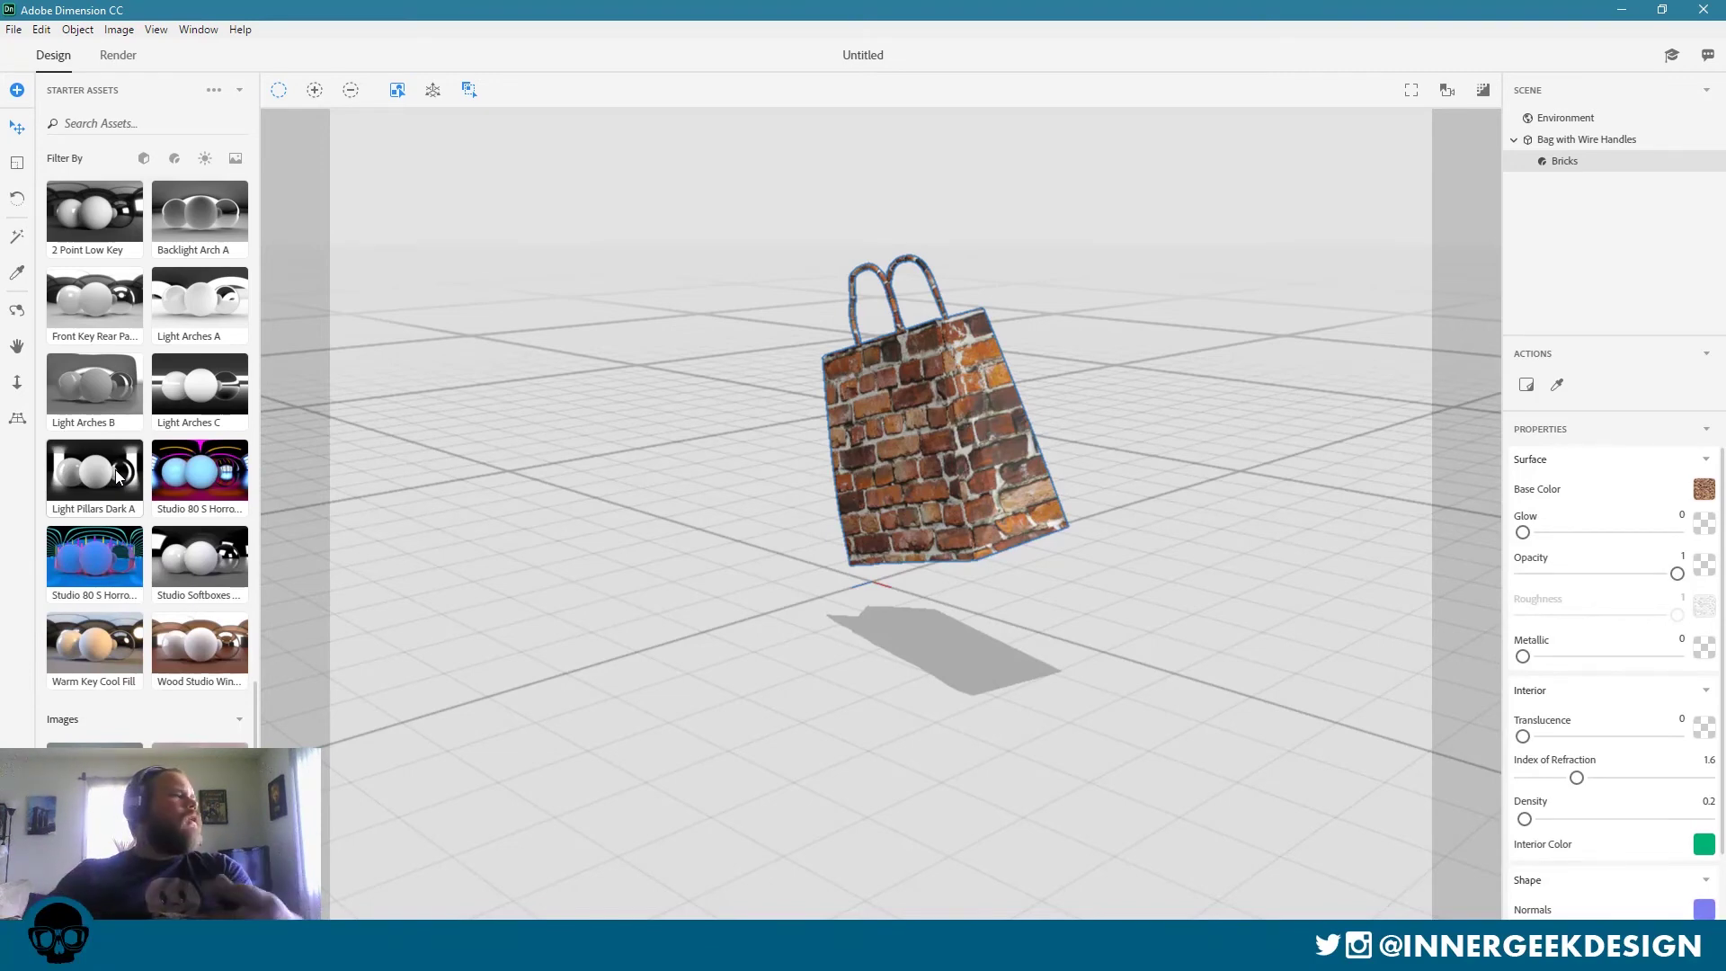
{"action": "scroll", "coordinate": [171, 474], "scroll_direction": "up", "scroll_amount": 1}
{"action": "scroll", "coordinate": [171, 473], "scroll_direction": "up", "scroll_amount": 1}
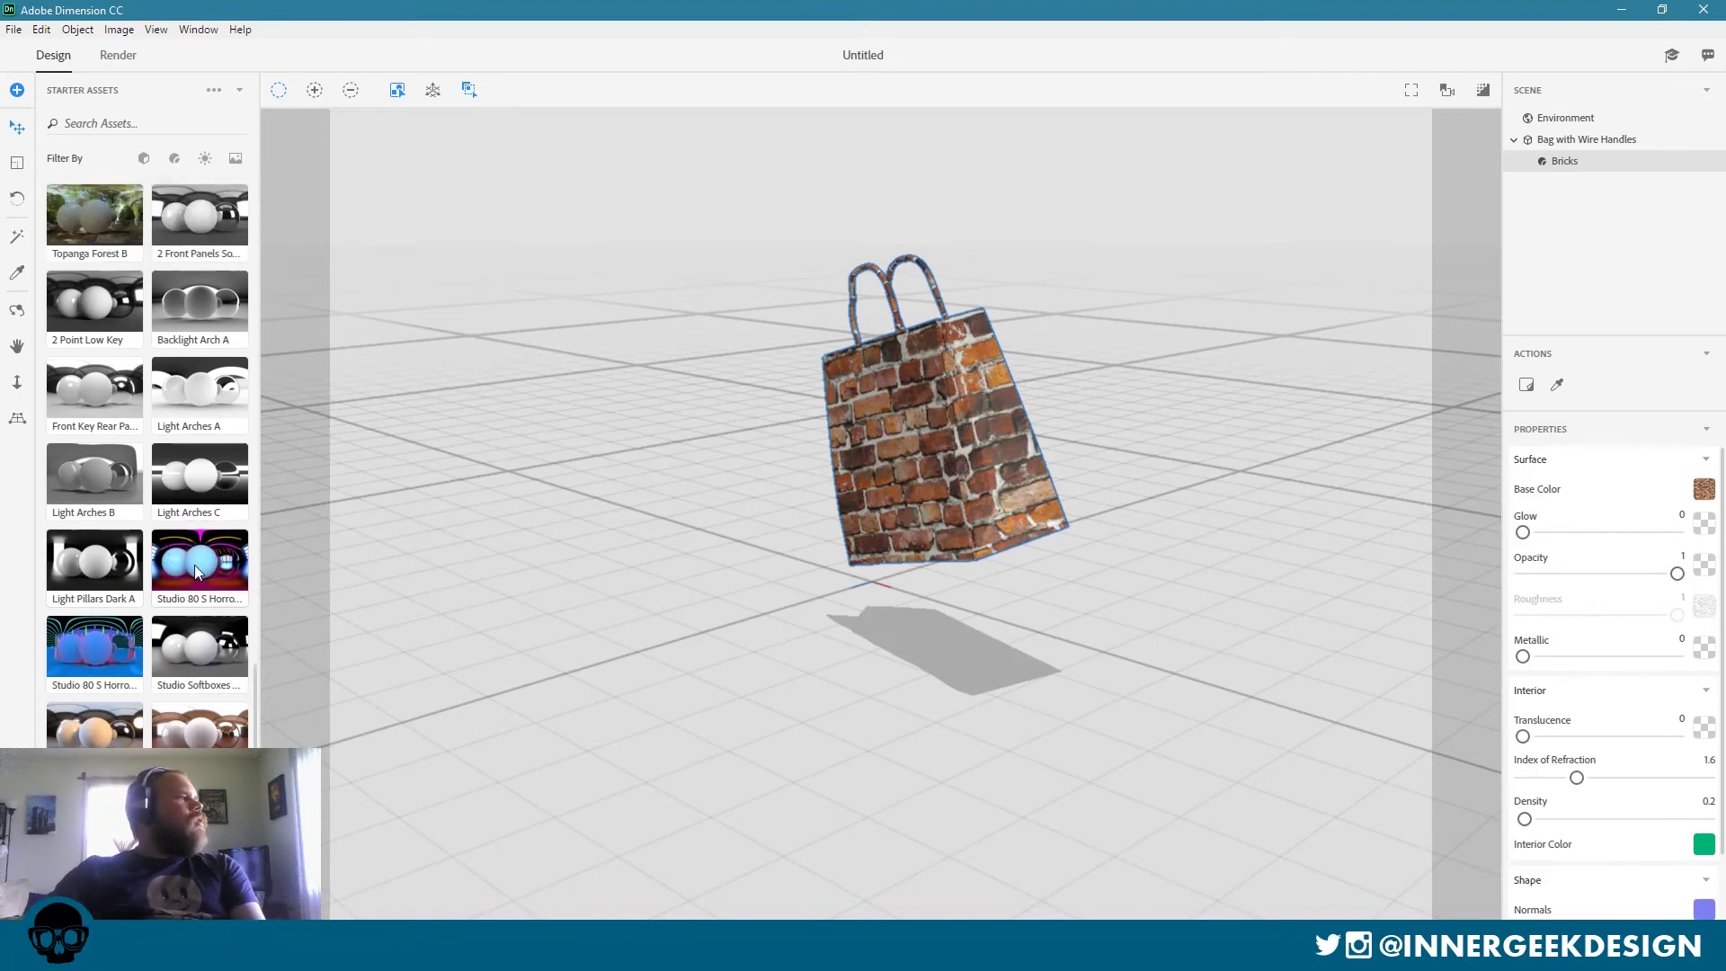
{"action": "scroll", "coordinate": [139, 591], "scroll_direction": "up", "scroll_amount": 2}
{"action": "scroll", "coordinate": [139, 591], "scroll_direction": "down", "scroll_amount": 2}
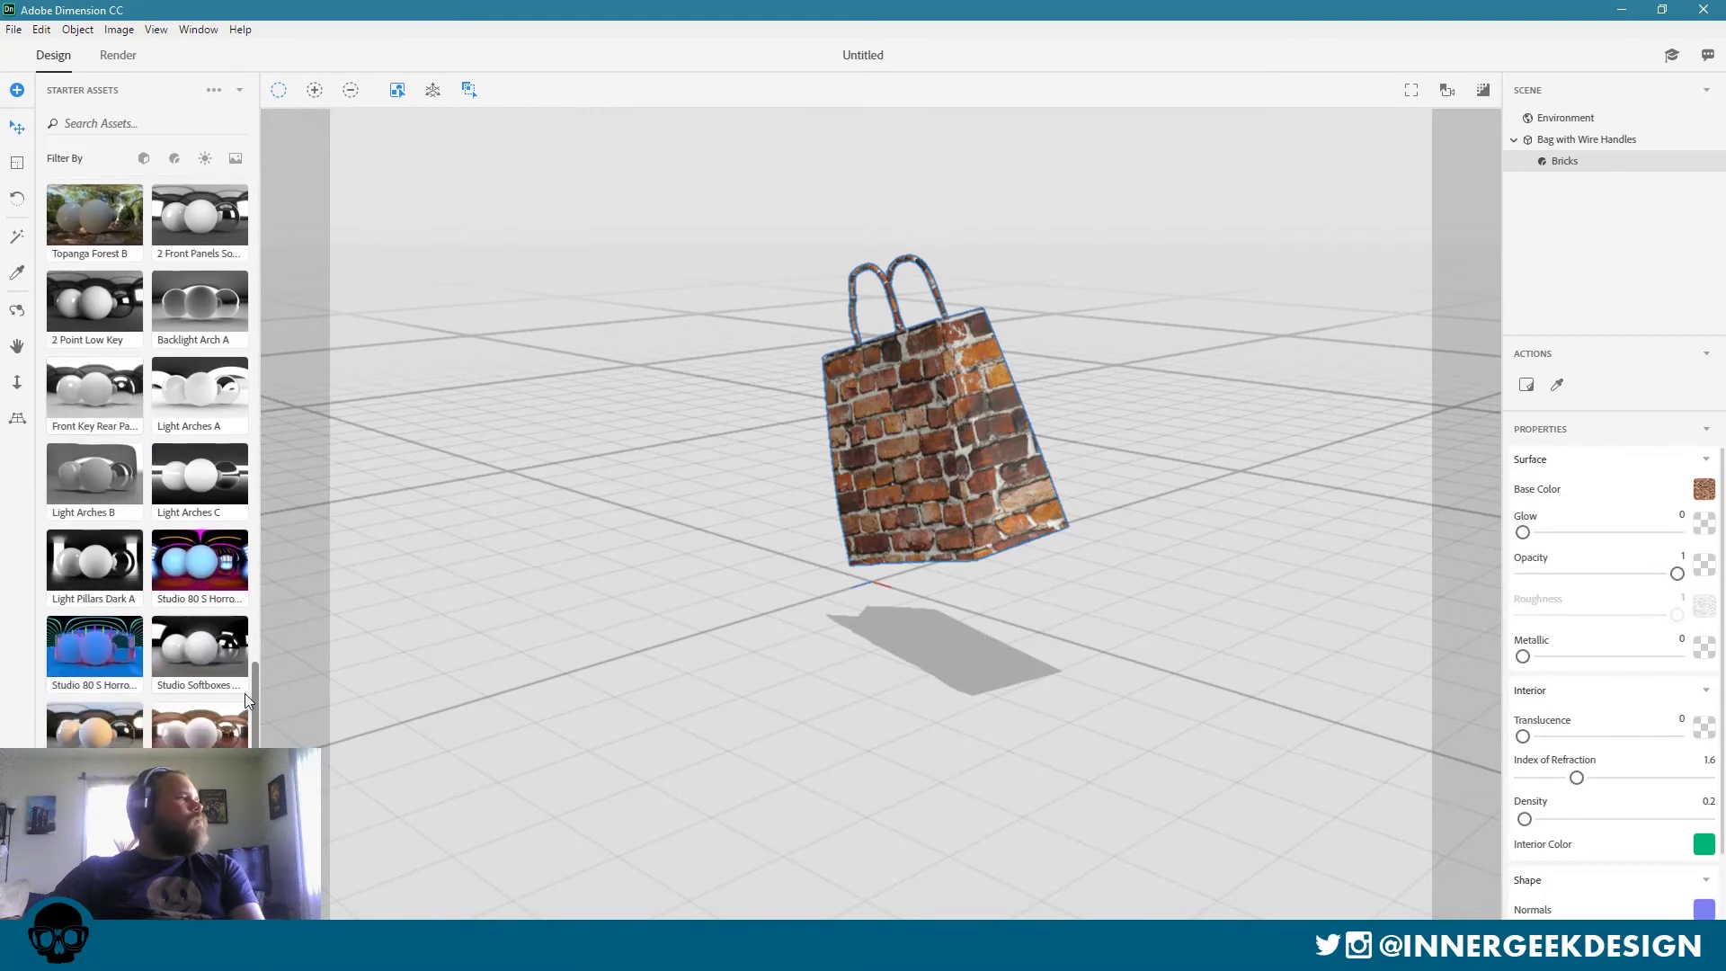
{"action": "left_click_drag", "start_coordinate": [675, 736], "coordinate": [673, 733]}
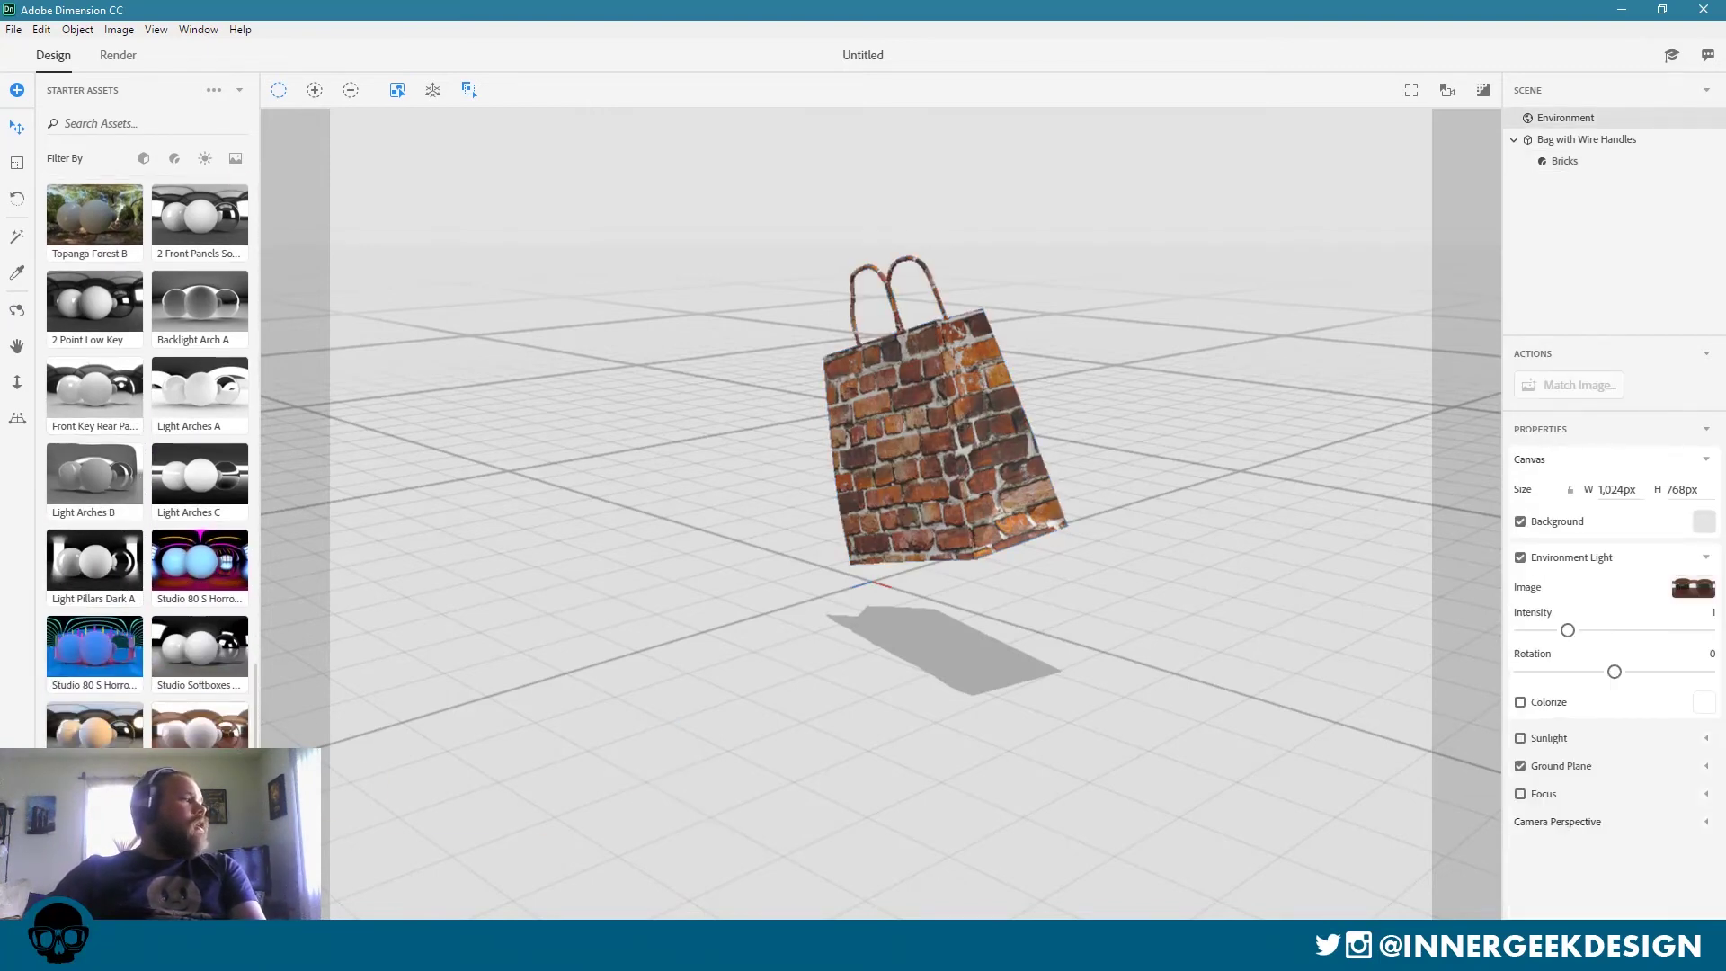
Look through the starter background images and change the scene's environment light to Sunrise Campsite.
{"action": "scroll", "coordinate": [95, 467], "scroll_direction": "down", "scroll_amount": 3}
{"action": "scroll", "coordinate": [164, 392], "scroll_direction": "down", "scroll_amount": 3}
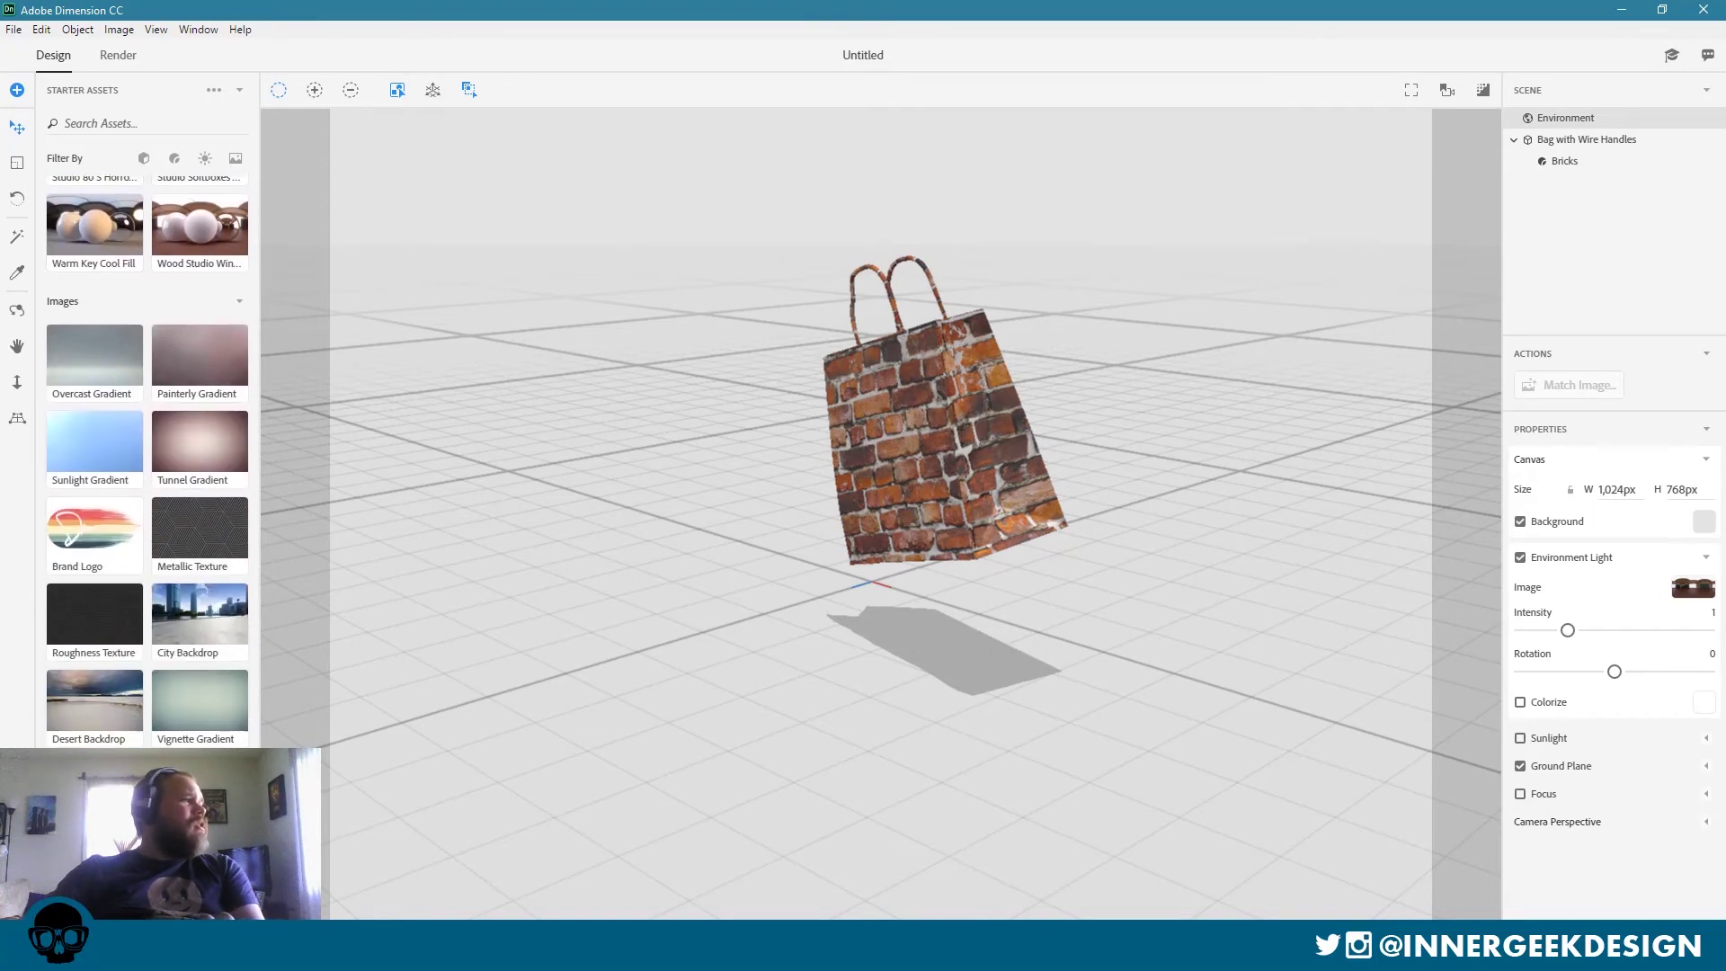
{"action": "scroll", "coordinate": [164, 392], "scroll_direction": "up", "scroll_amount": 8}
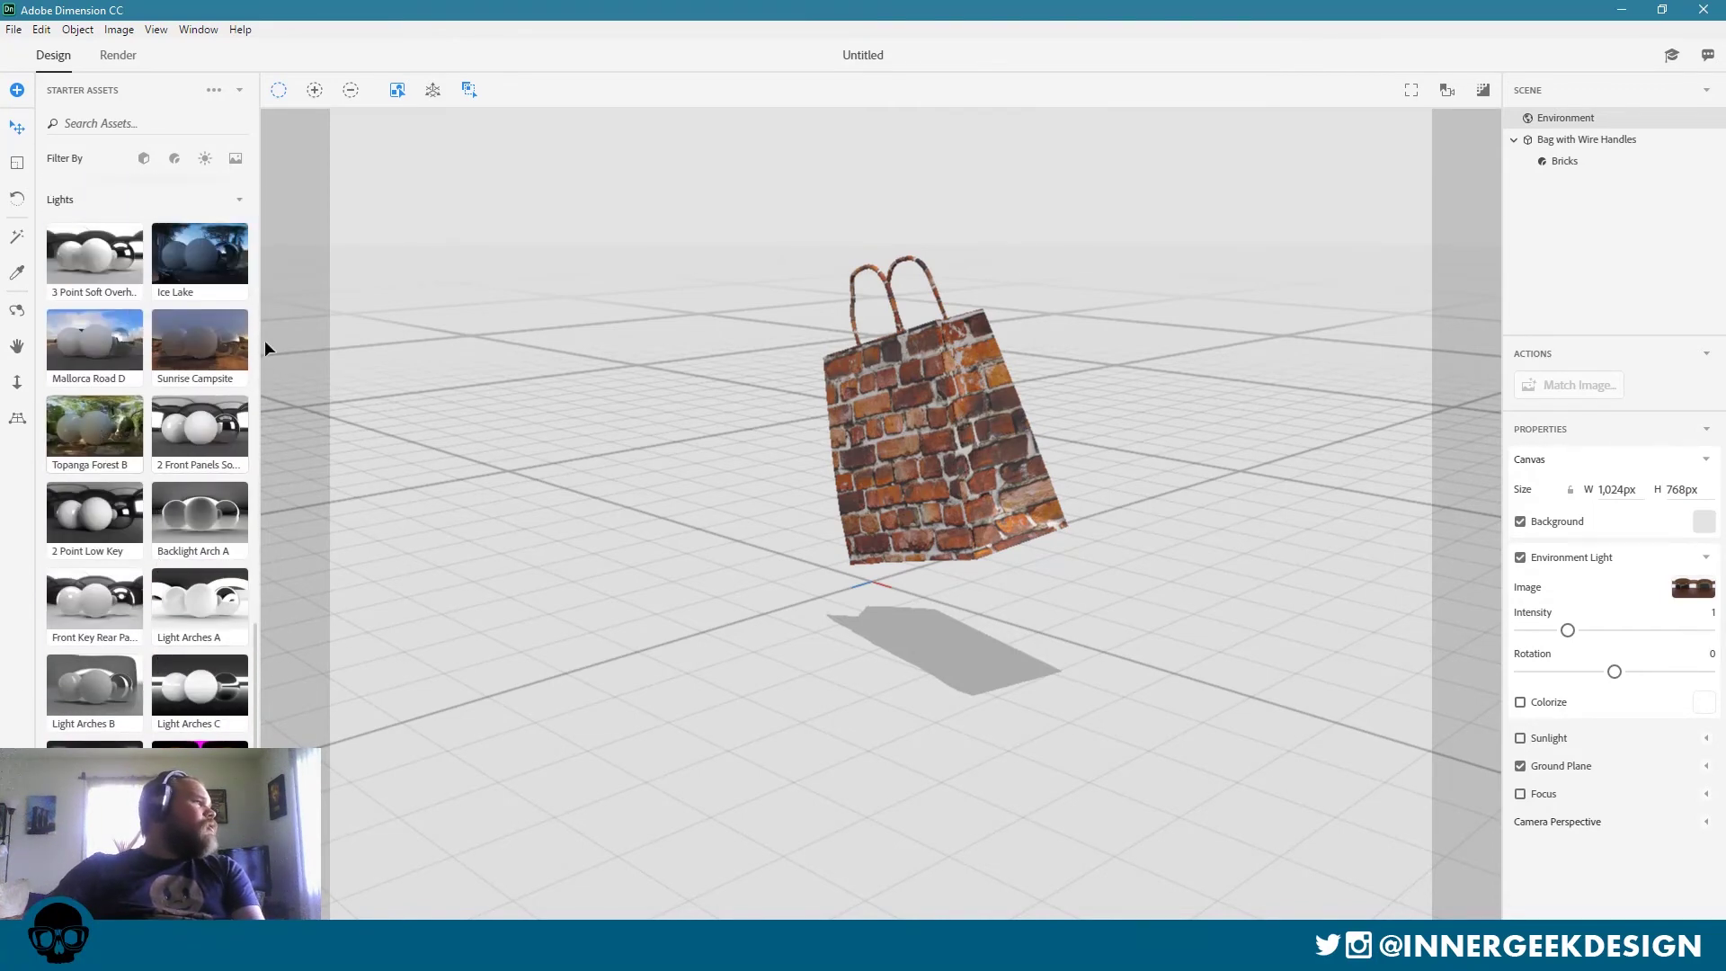
{"action": "left_click_drag", "start_coordinate": [265, 340], "coordinate": [614, 699]}
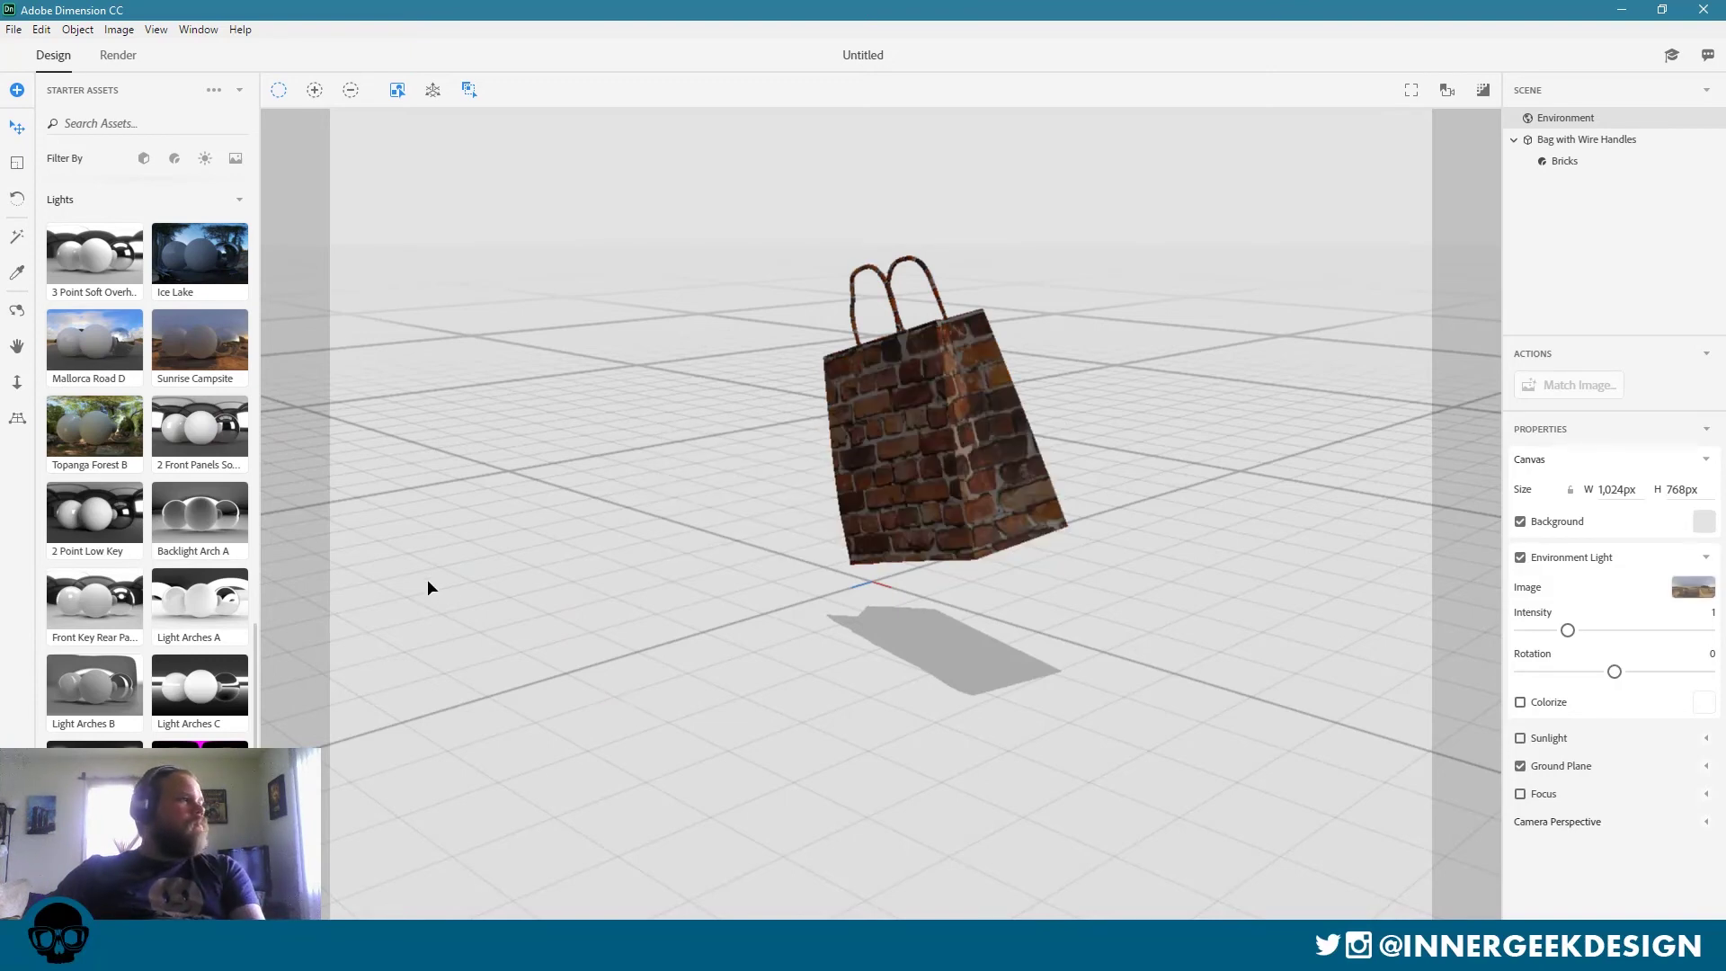
Try the Ice Lake and Mallorca Road D environment lights on the scene, and replace them with a wood studio light.
{"action": "left_click_drag", "start_coordinate": [213, 273], "coordinate": [643, 686]}
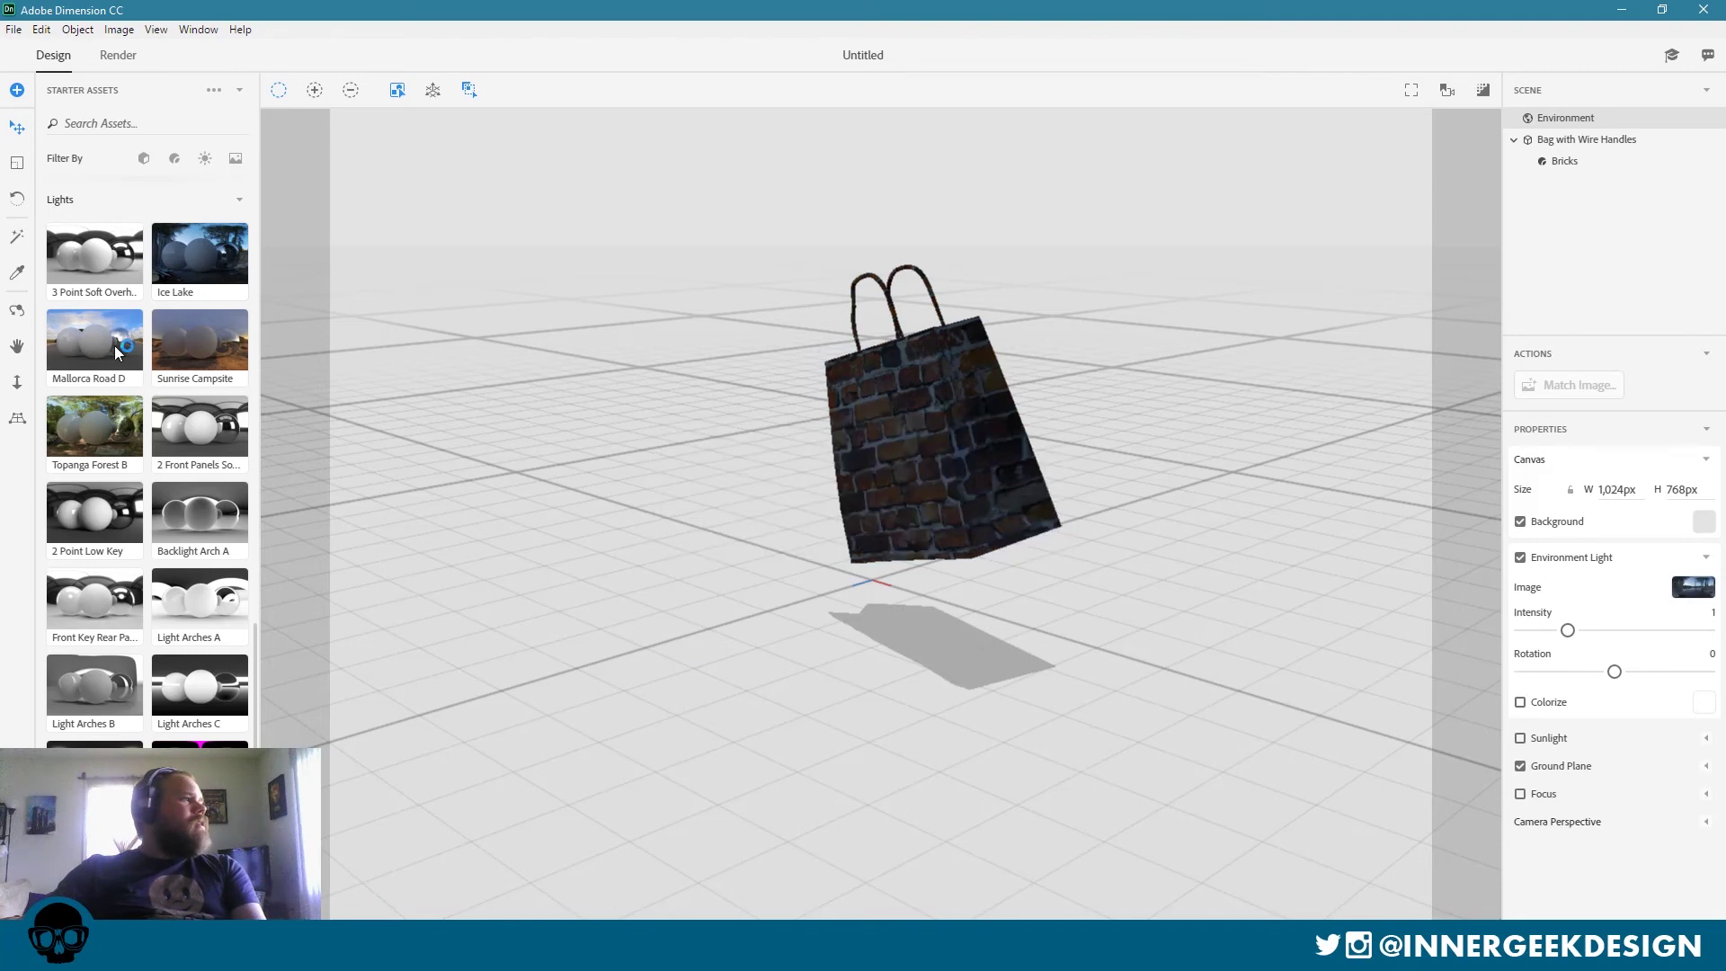
{"action": "left_click_drag", "start_coordinate": [116, 345], "coordinate": [786, 620]}
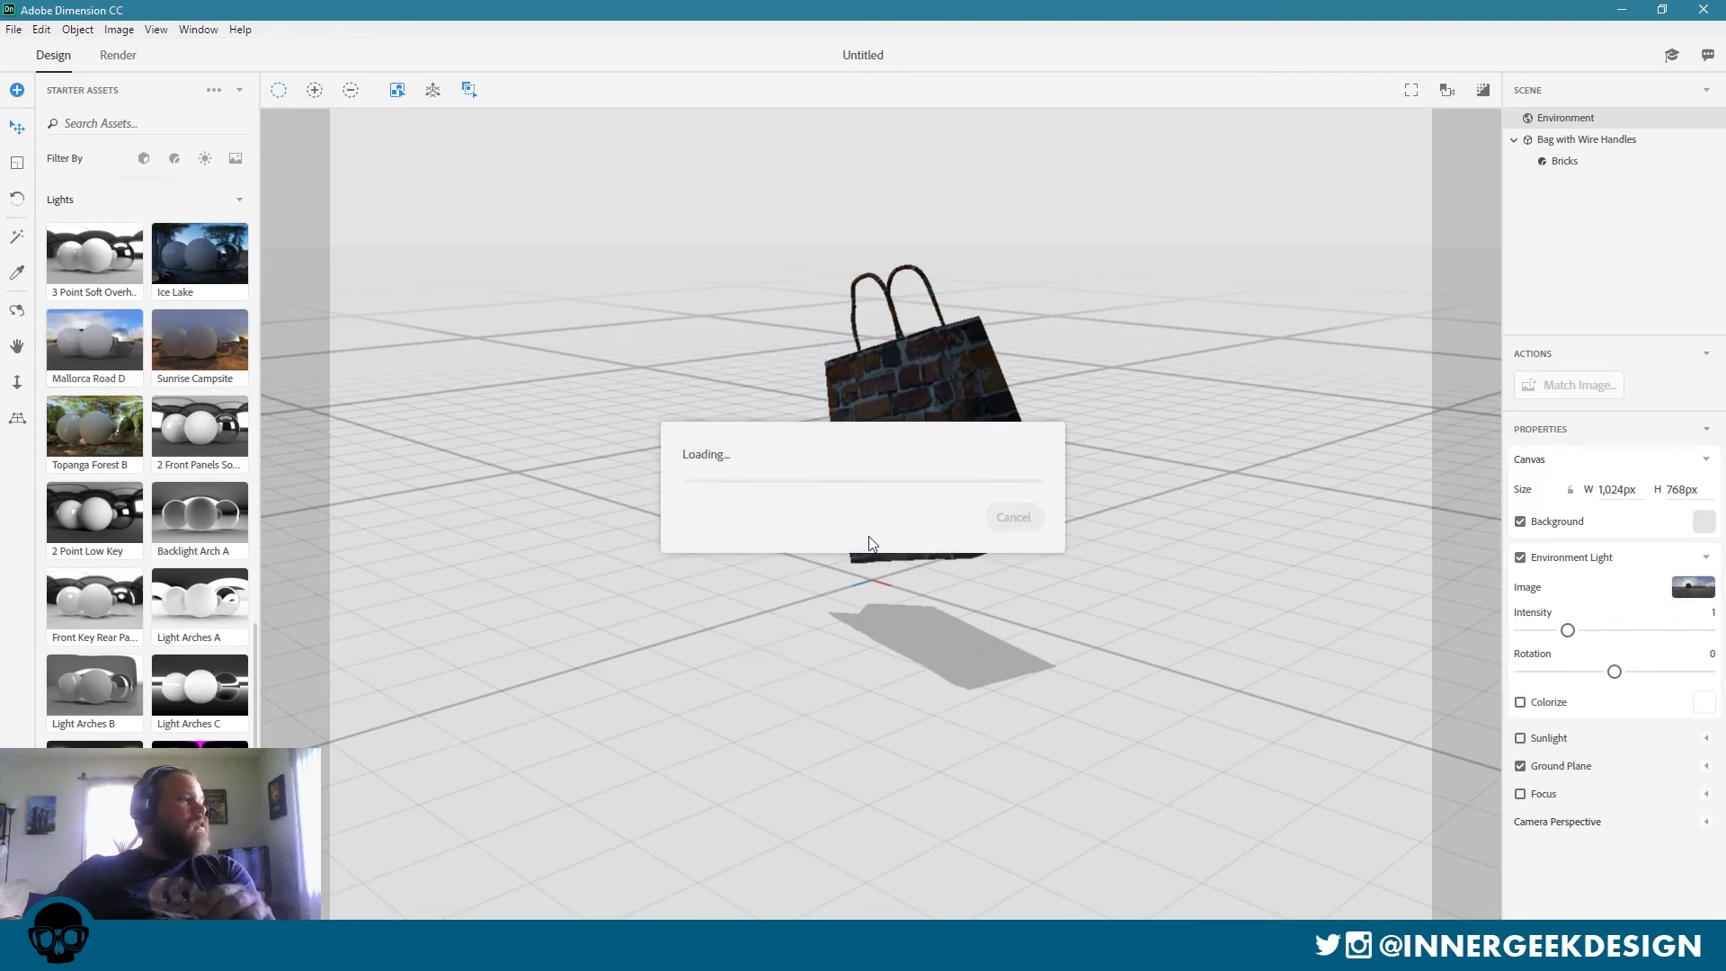
{"action": "scroll", "coordinate": [179, 558], "scroll_direction": "down", "scroll_amount": 2}
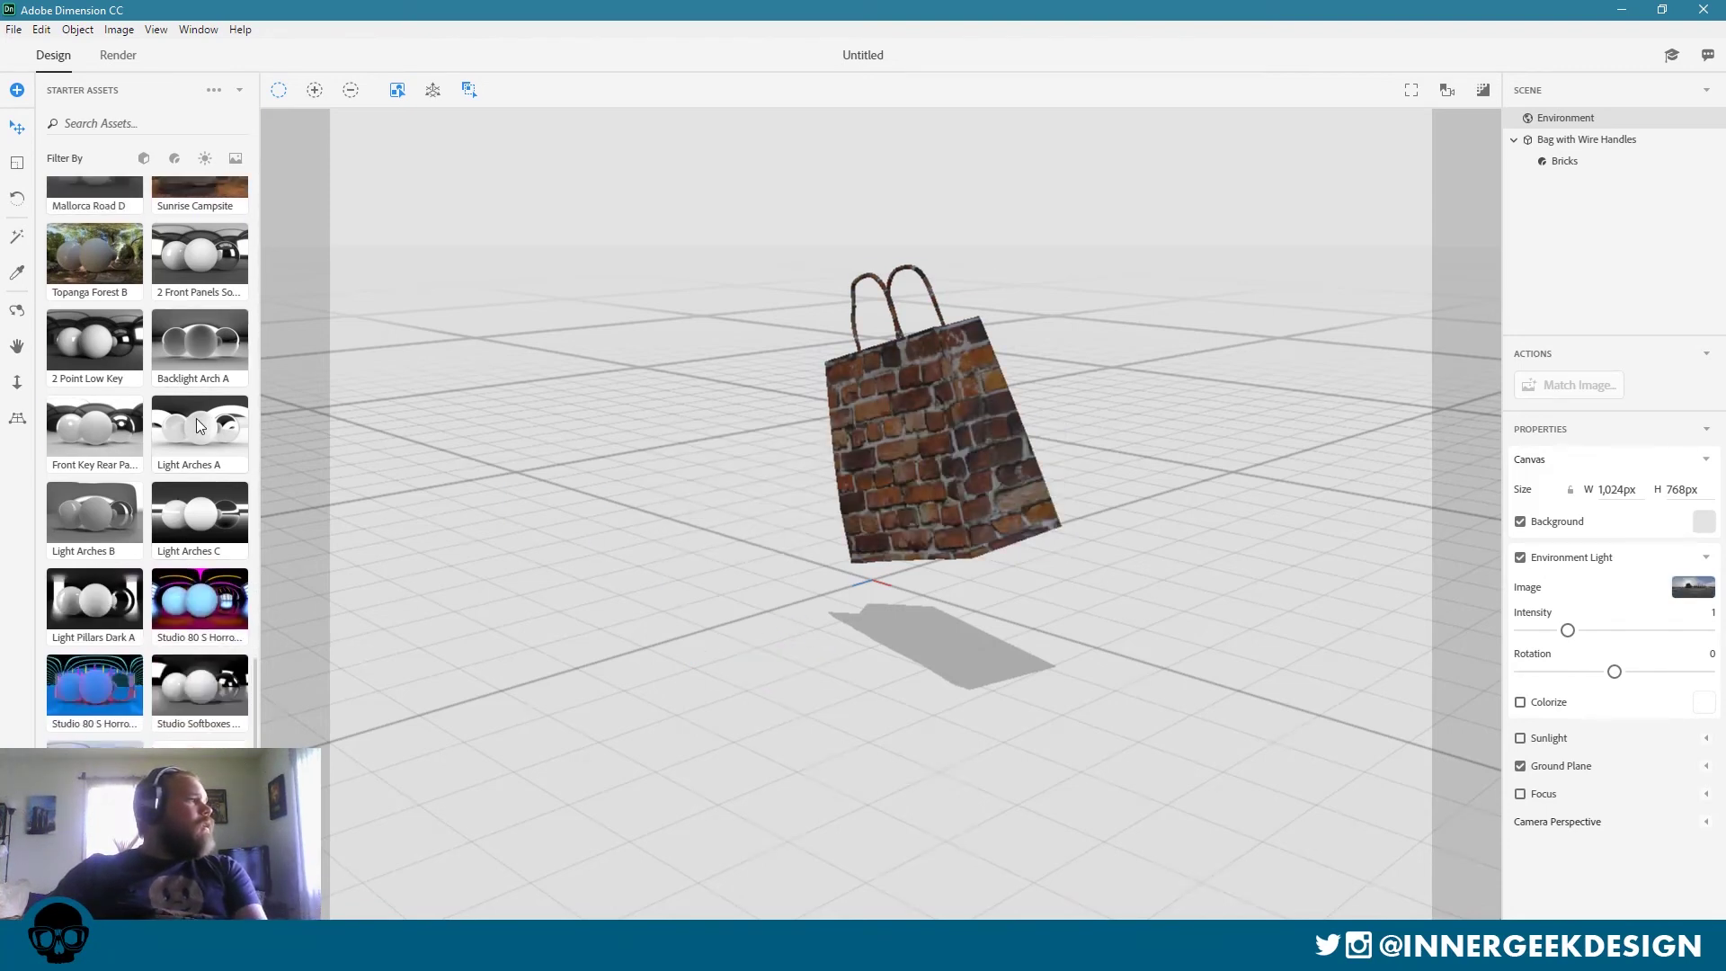
{"action": "scroll", "coordinate": [189, 503], "scroll_direction": "up", "scroll_amount": 1}
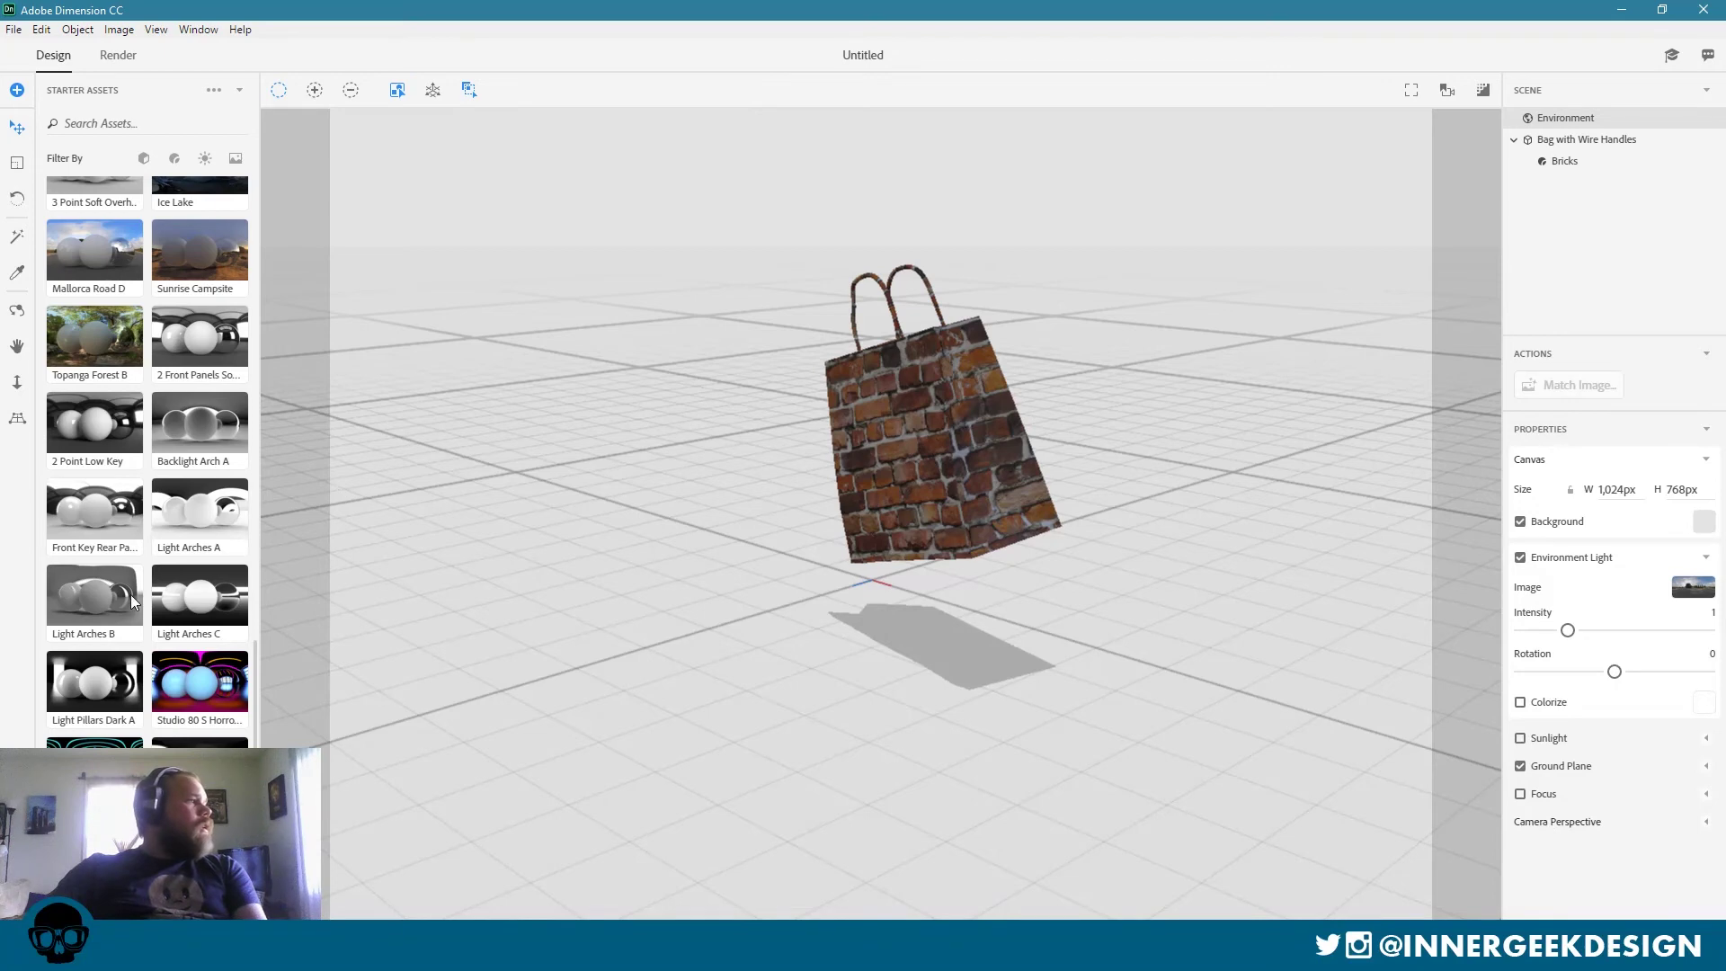
{"action": "scroll", "coordinate": [133, 575], "scroll_direction": "down", "scroll_amount": 1}
{"action": "scroll", "coordinate": [167, 508], "scroll_direction": "up", "scroll_amount": 1}
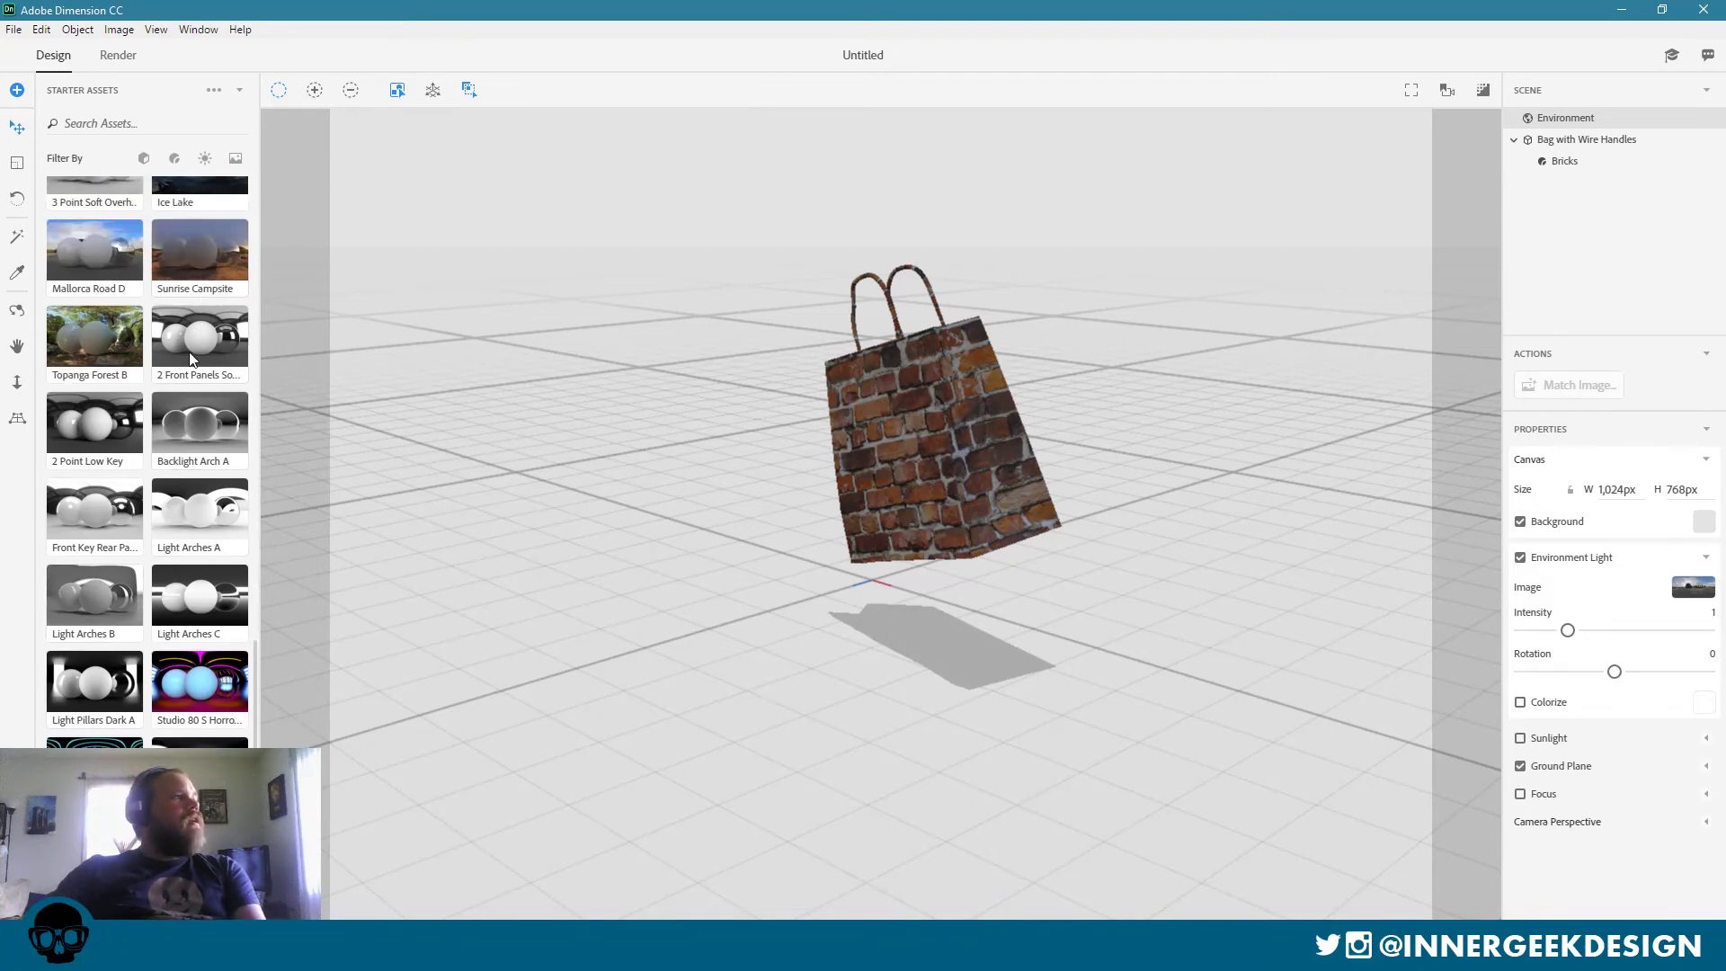
{"action": "scroll", "coordinate": [208, 687], "scroll_direction": "down", "scroll_amount": 1}
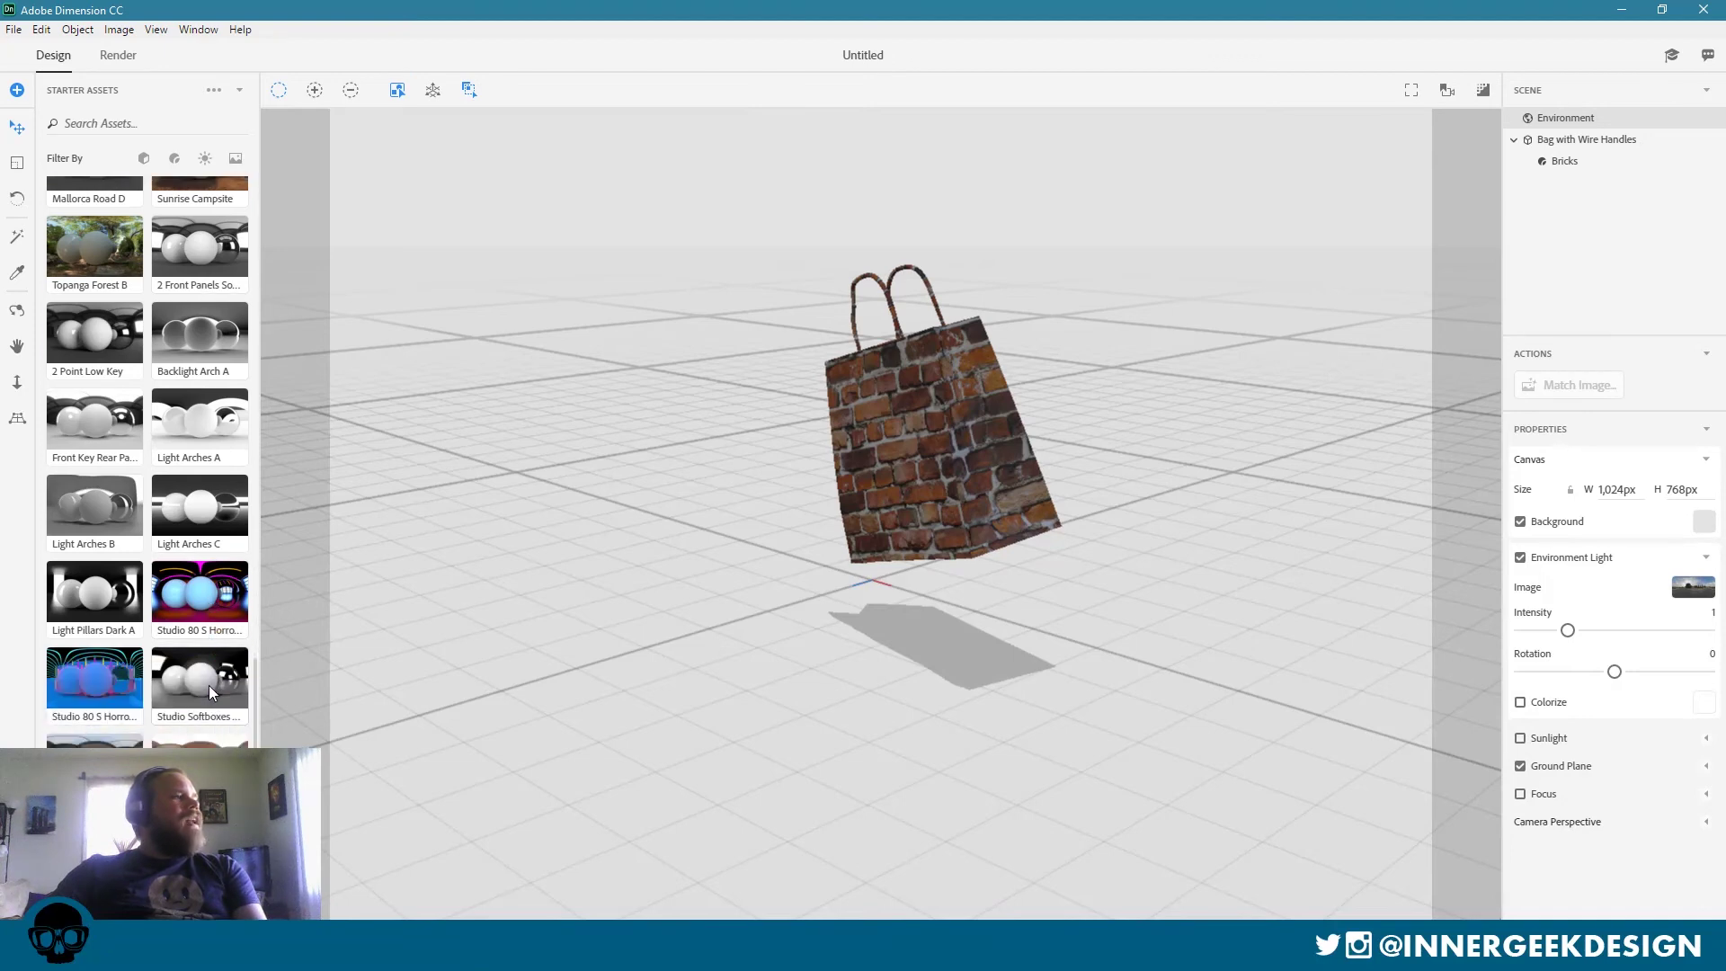
{"action": "left_click_drag", "start_coordinate": [209, 685], "coordinate": [747, 705]}
Try the Brand Logo starter image as the scene background without matching the scene to it.
{"action": "scroll", "coordinate": [148, 724], "scroll_direction": "down", "scroll_amount": 6}
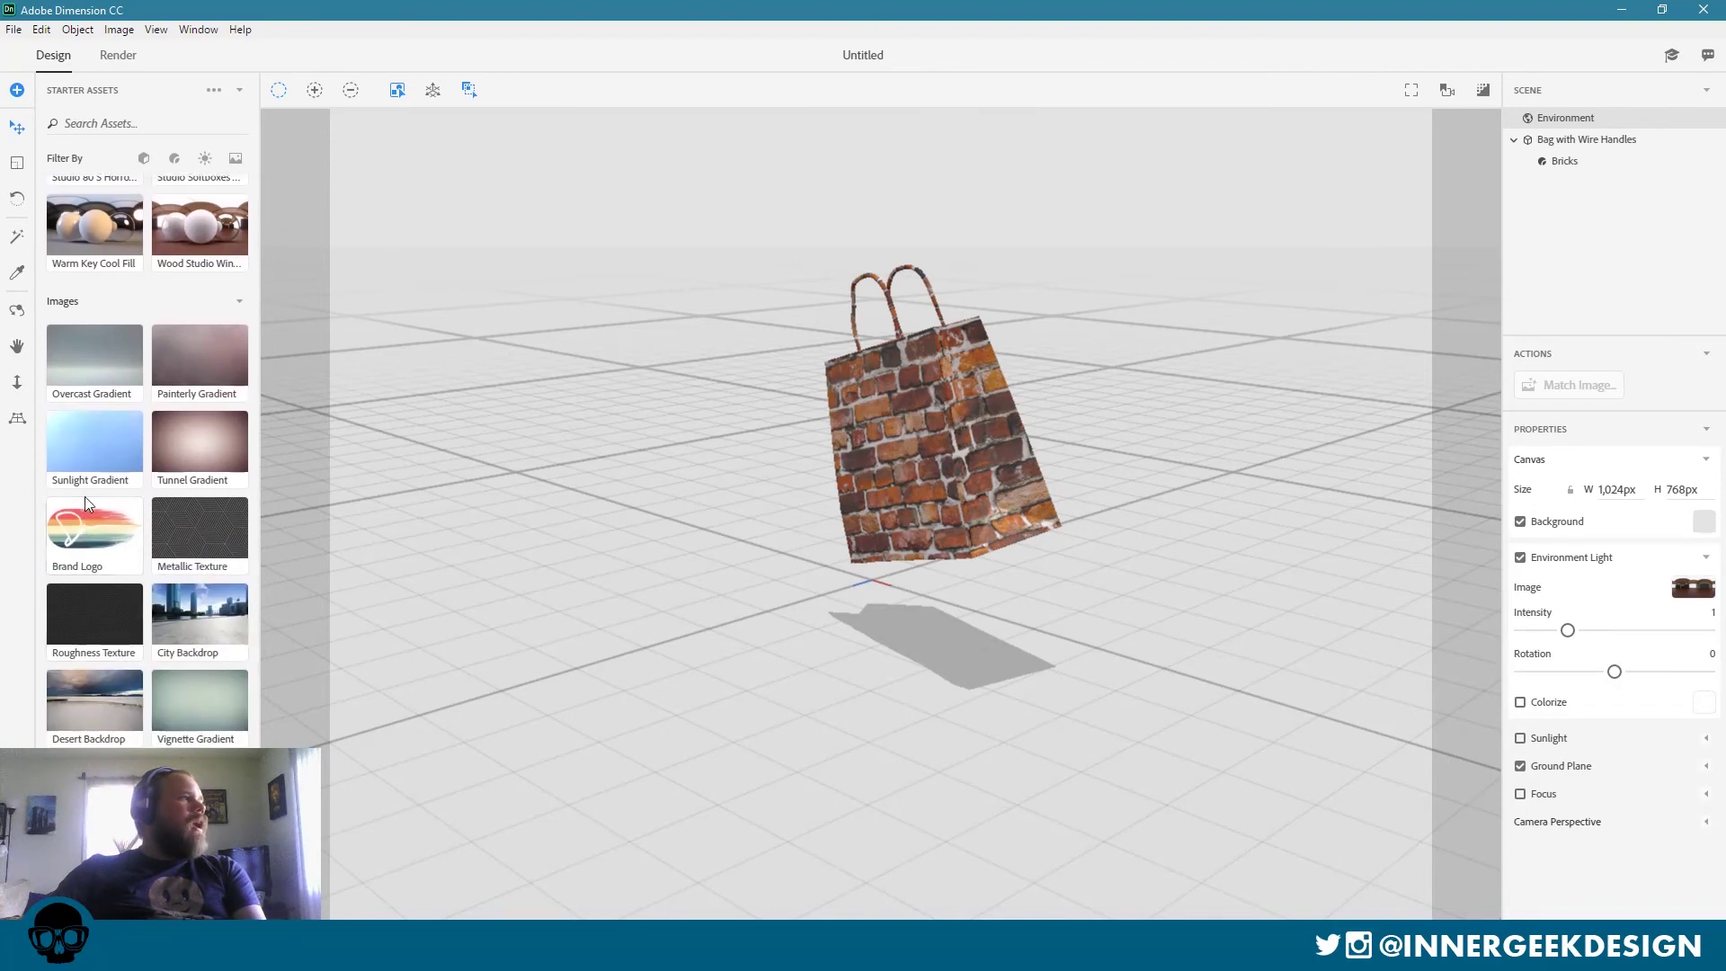
{"action": "left_click_drag", "start_coordinate": [86, 530], "coordinate": [632, 538]}
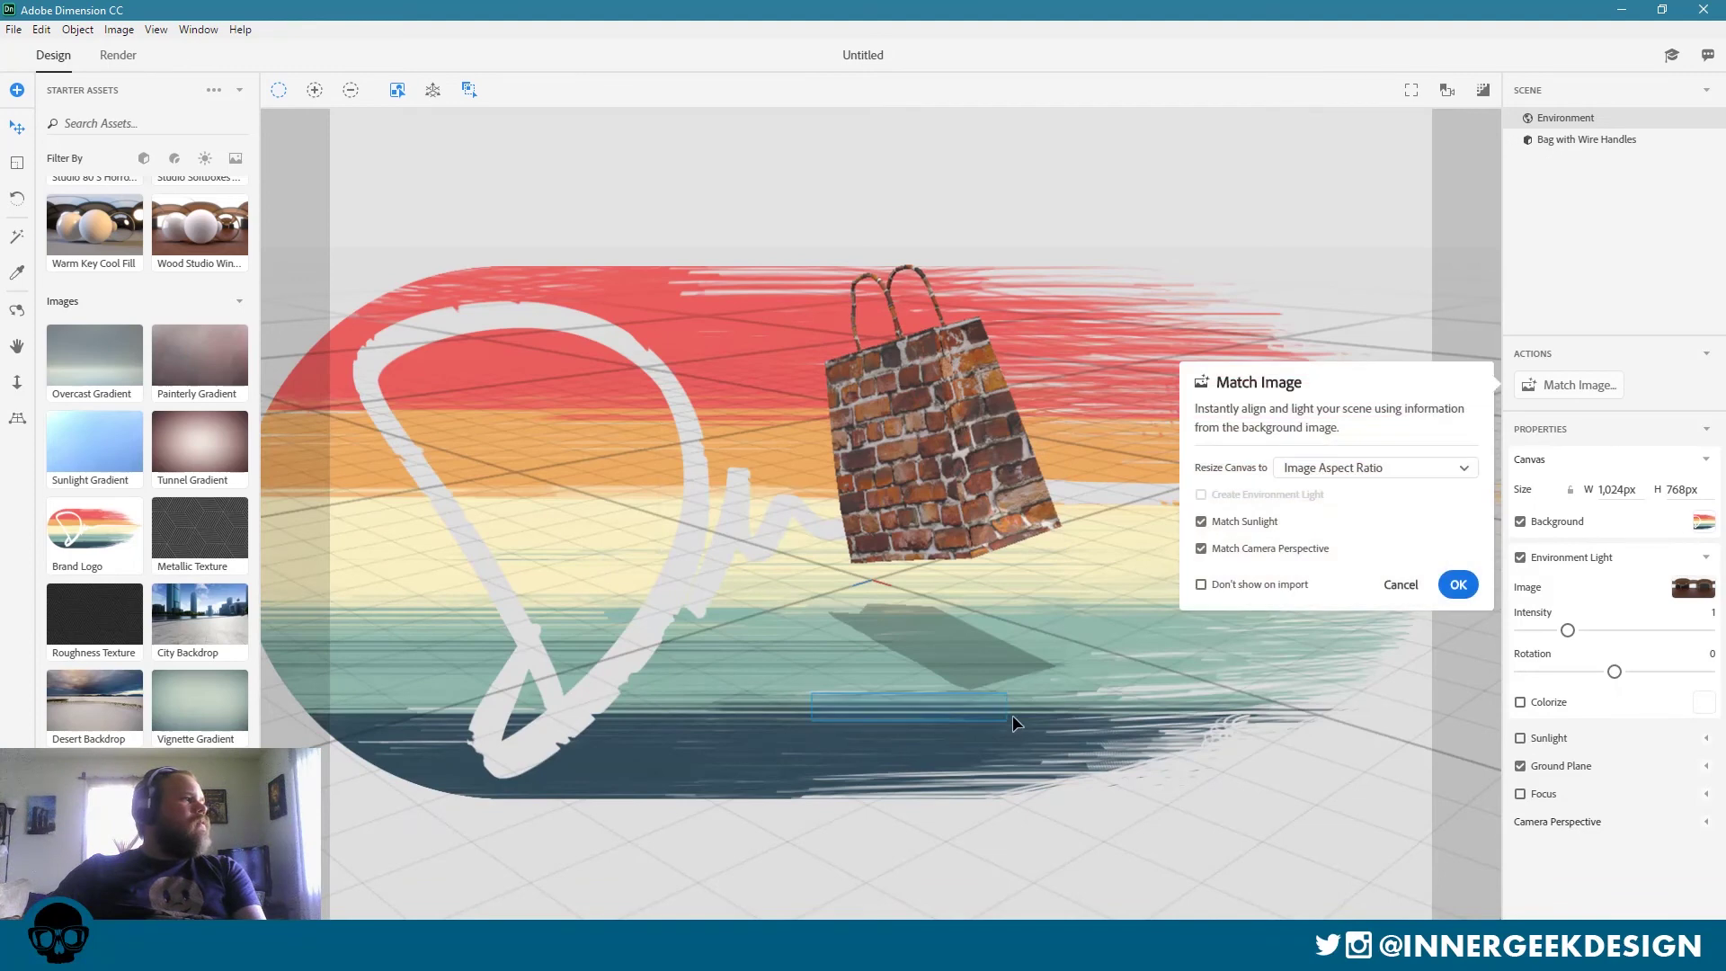
{"action": "key", "text": "Escape"}
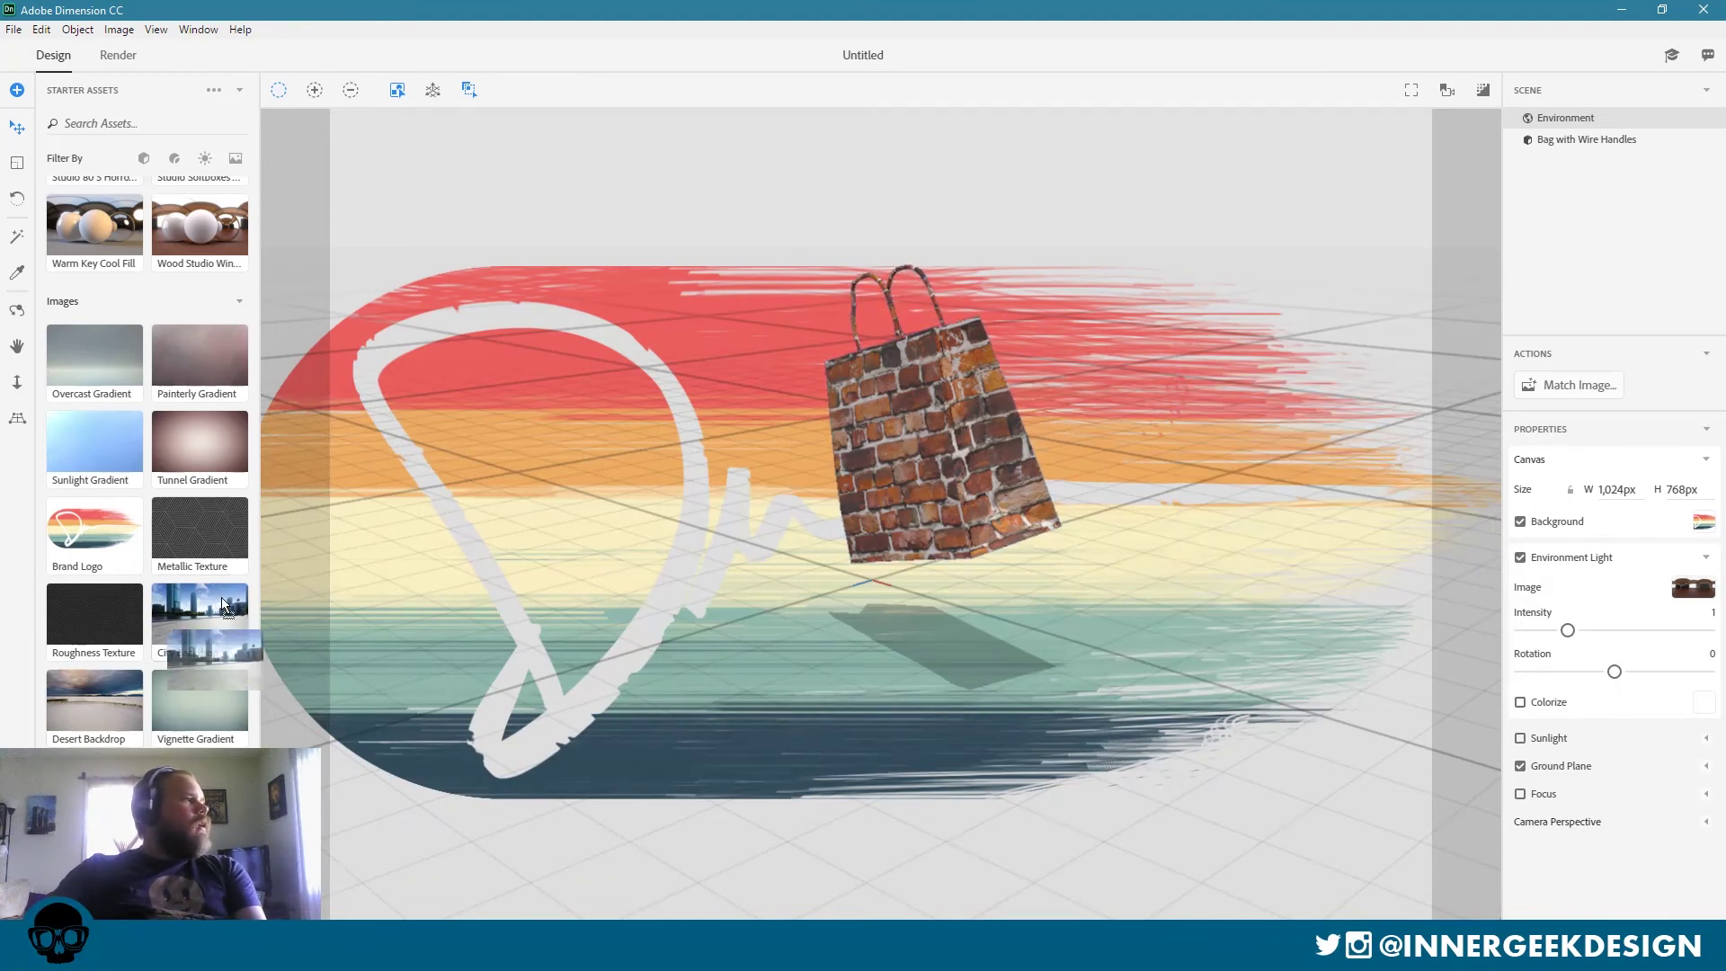
Set City Backdrop as the background and match the image's aspect ratio, environment light, sunlight and camera perspective.
{"action": "left_click_drag", "start_coordinate": [221, 597], "coordinate": [471, 482]}
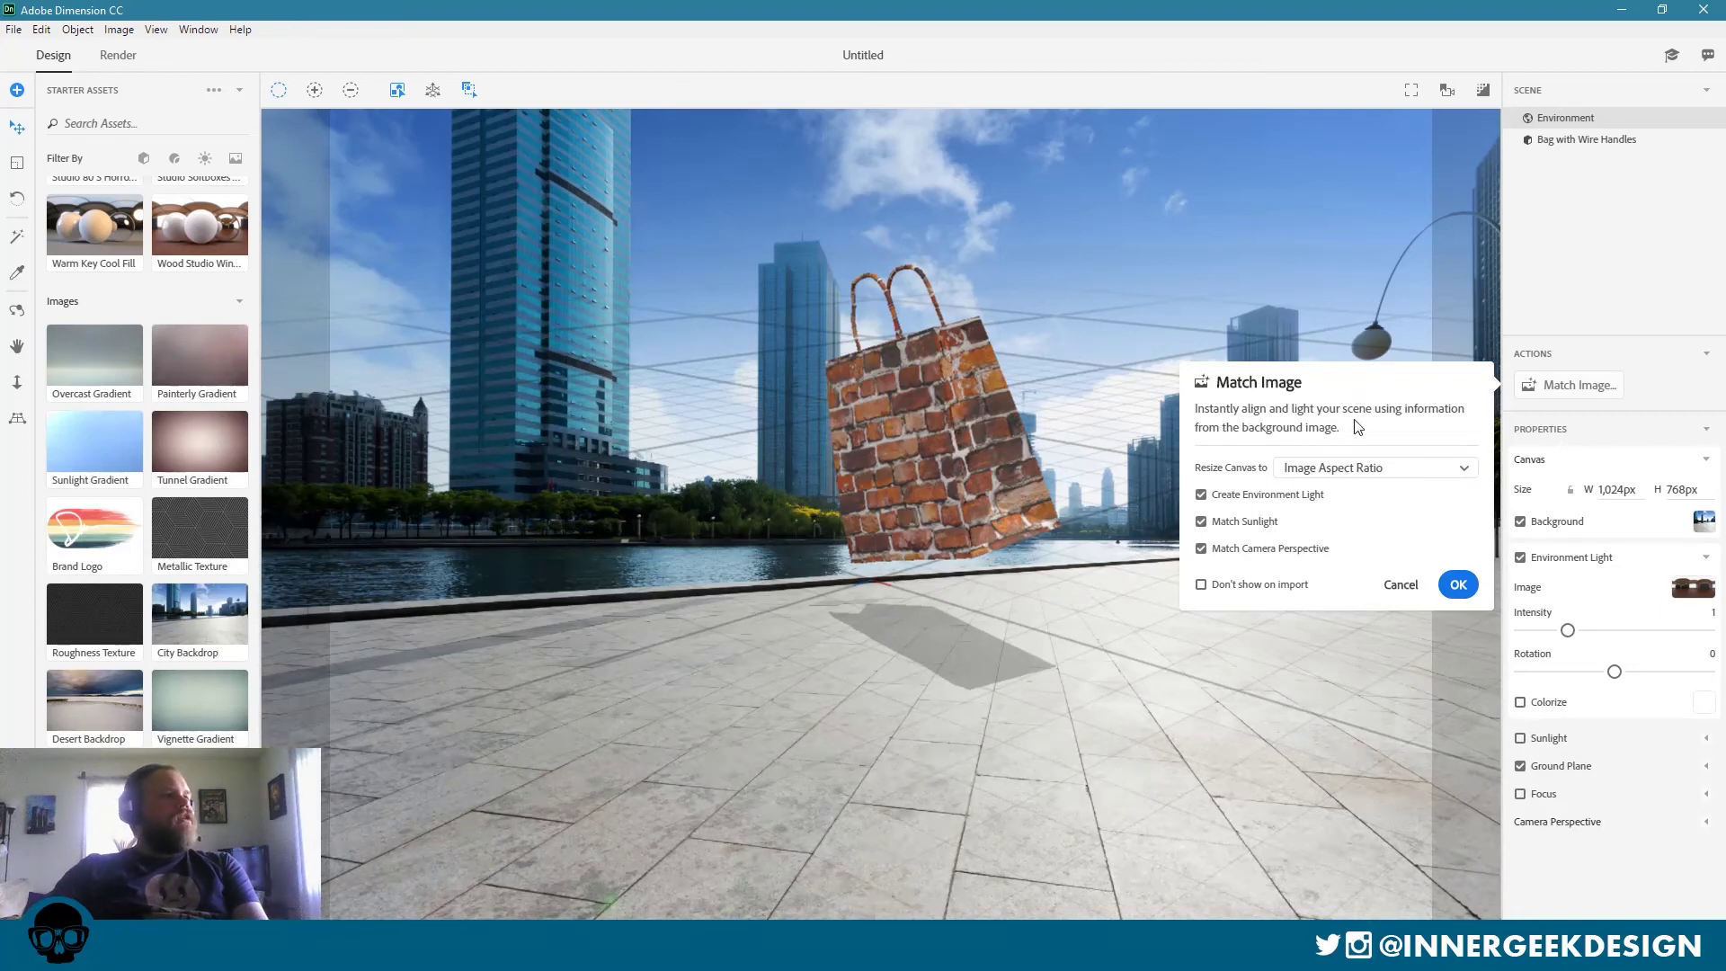
{"action": "left_click", "coordinate": [1456, 585]}
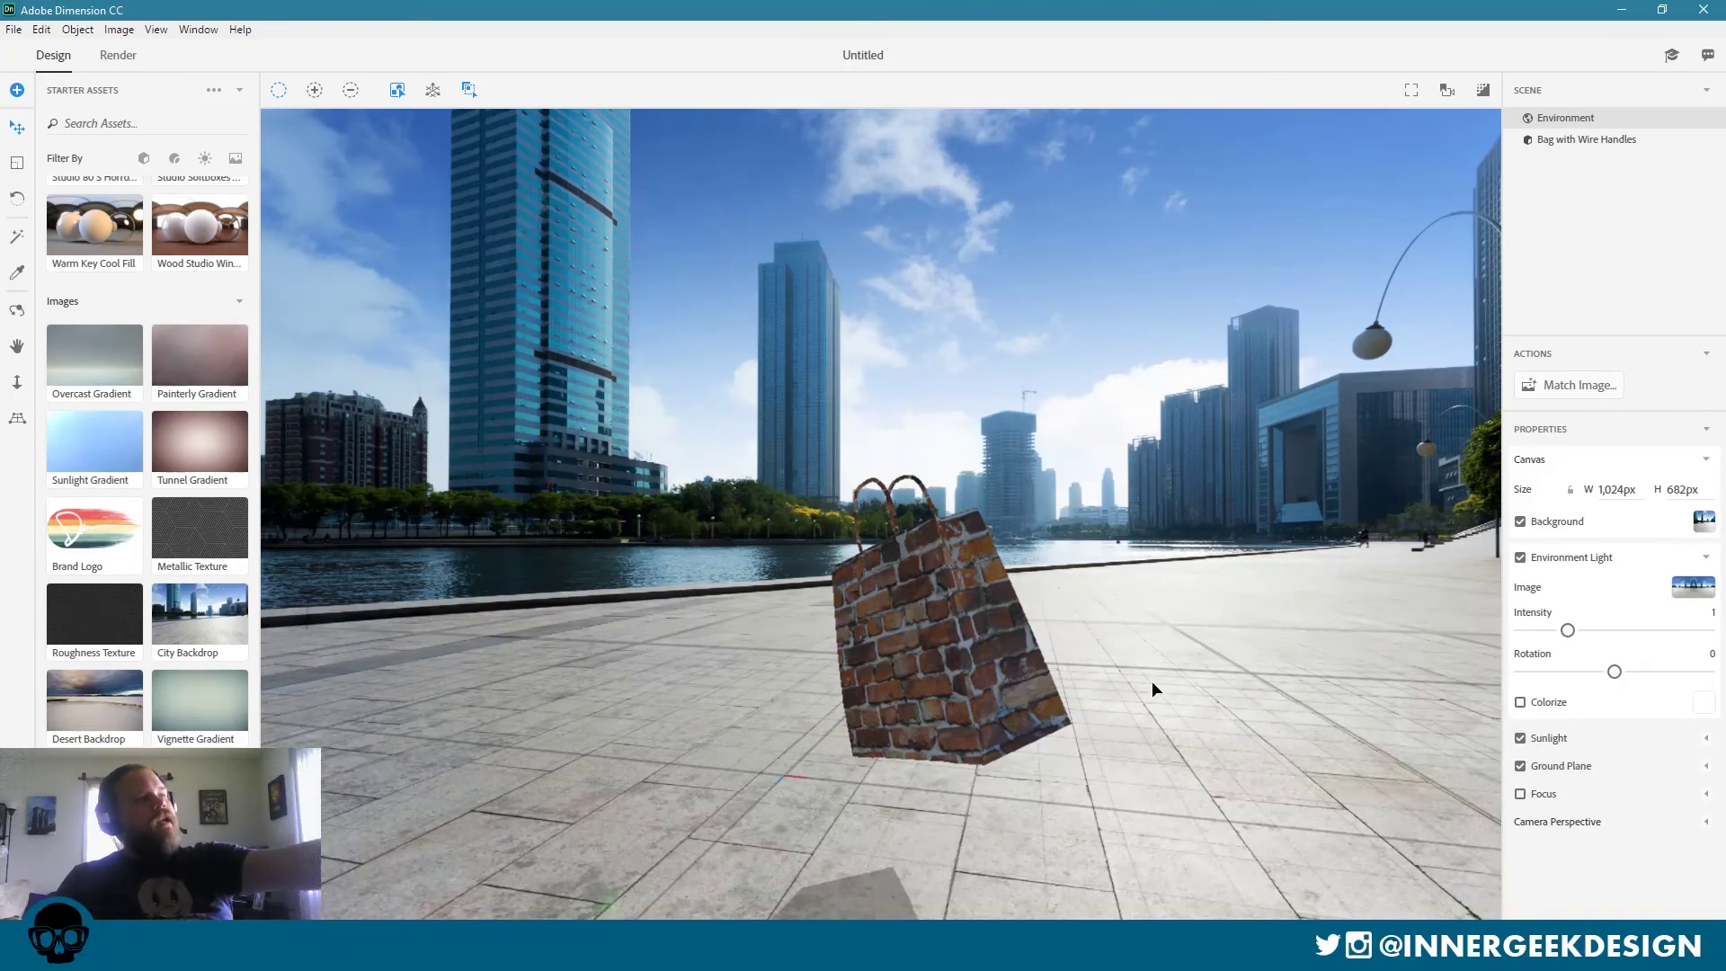
Browse the starter materials and try the Orange Matte material on the bag.
{"action": "scroll", "coordinate": [175, 324], "scroll_direction": "up", "scroll_amount": 10}
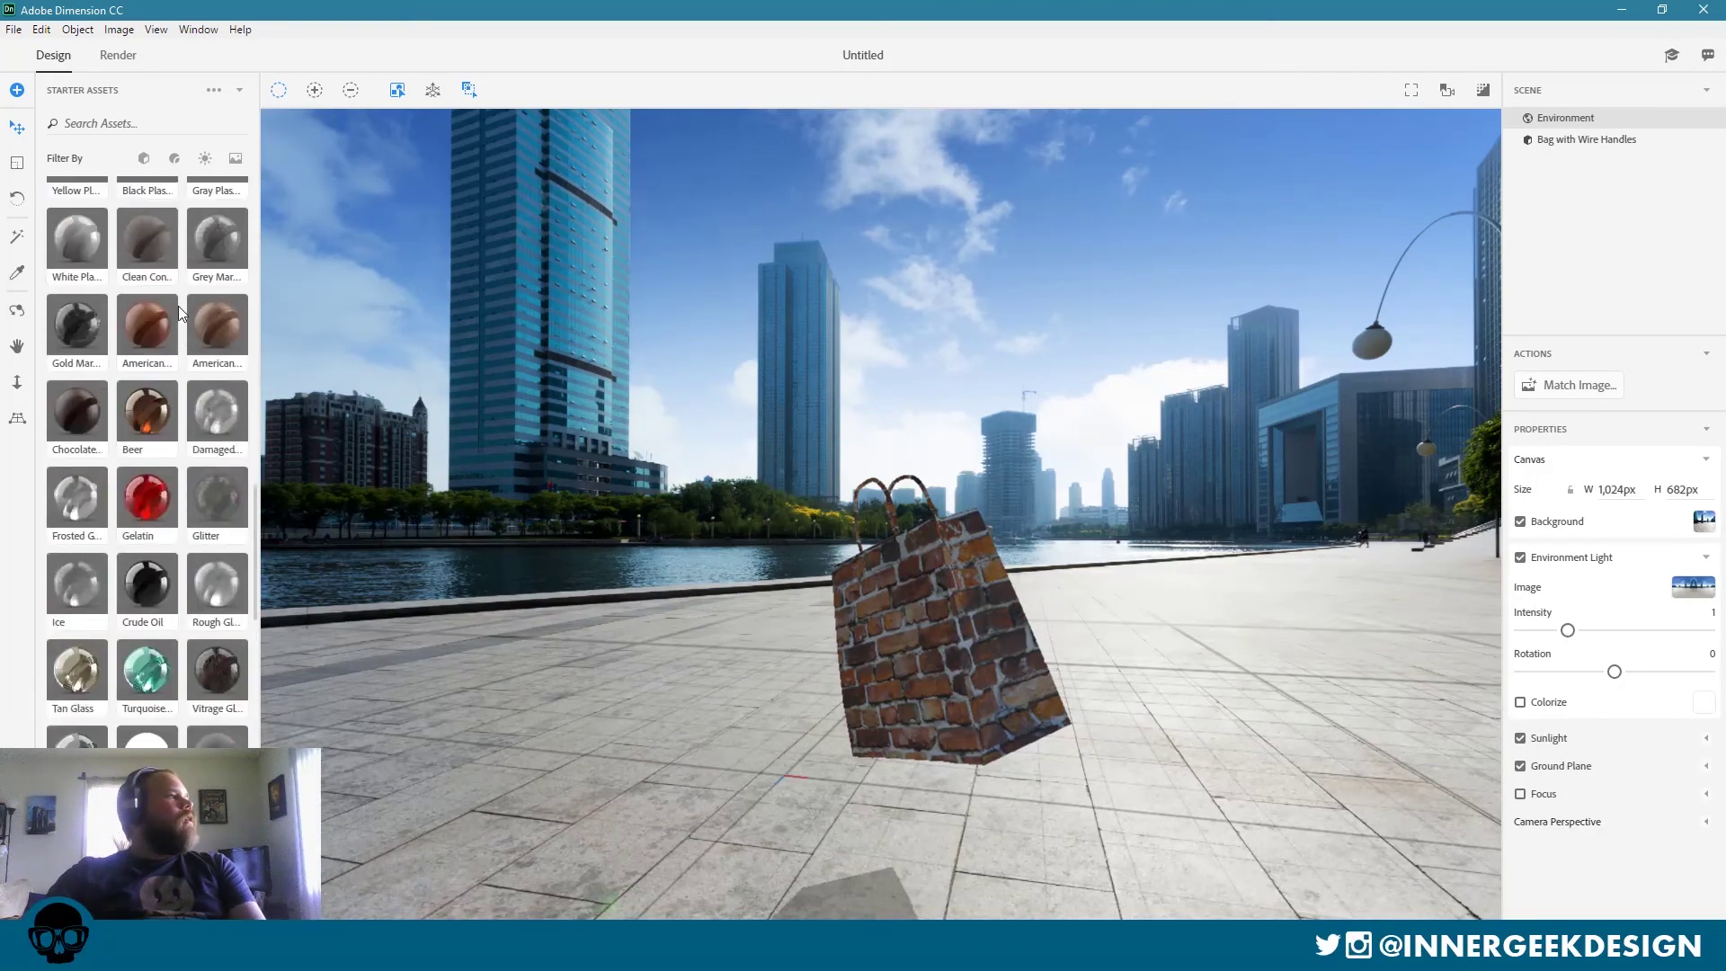
{"action": "scroll", "coordinate": [126, 428], "scroll_direction": "up", "scroll_amount": 3}
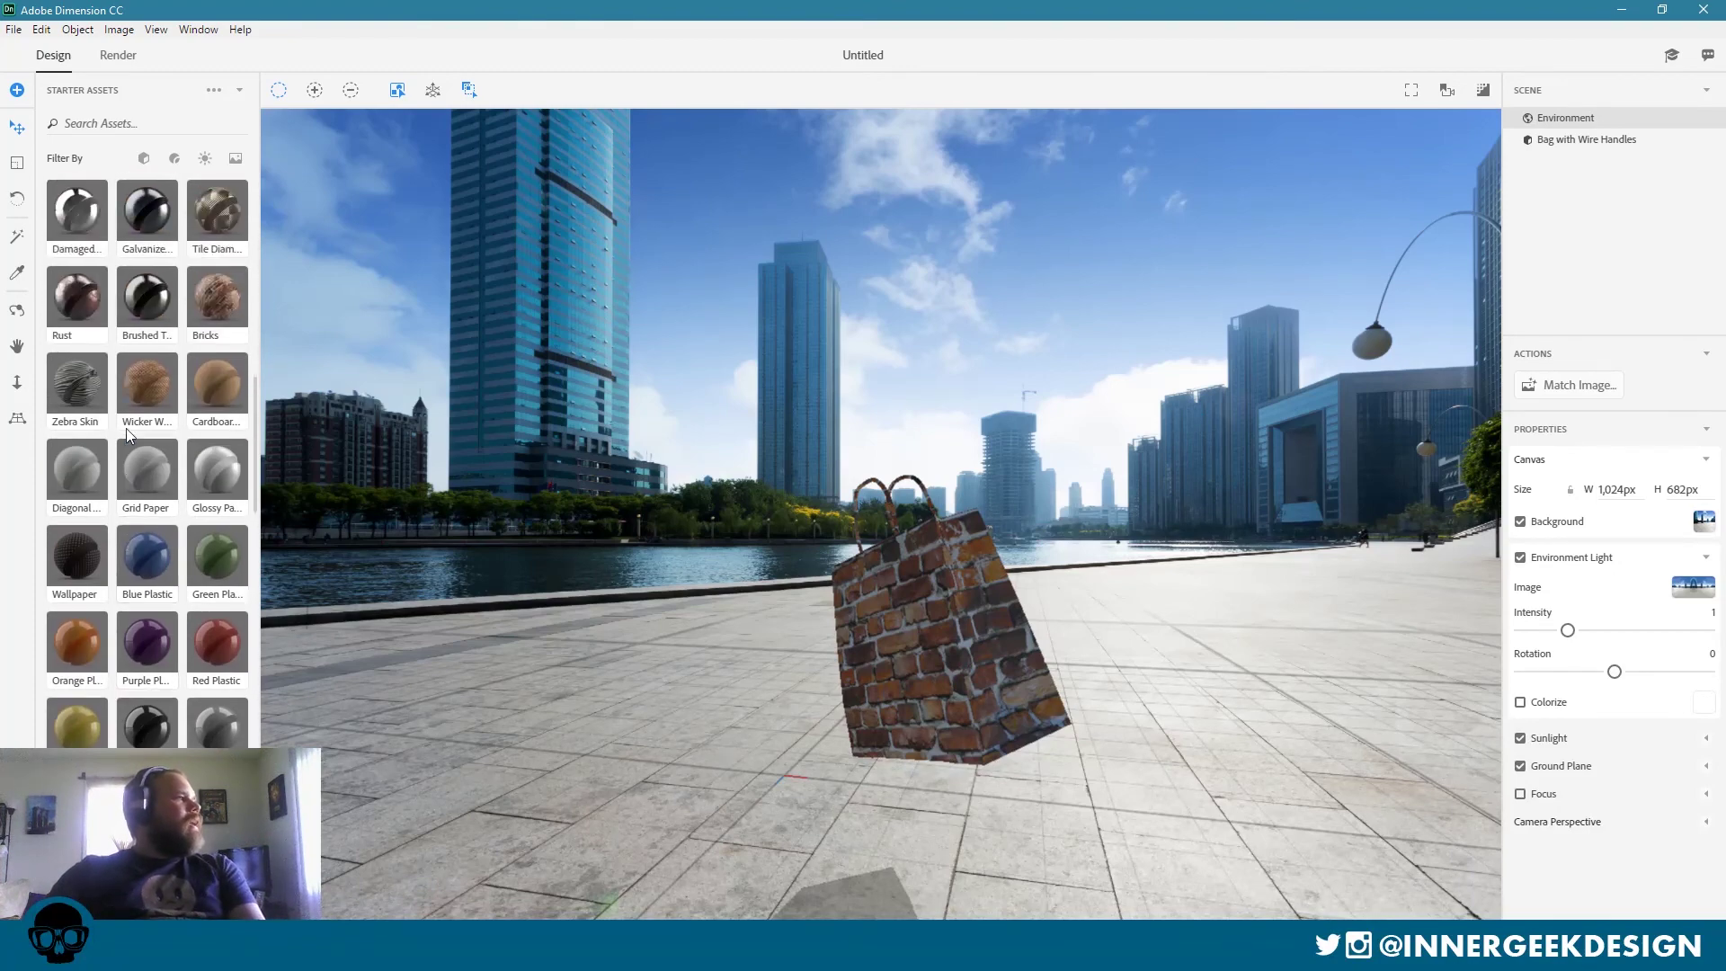
{"action": "scroll", "coordinate": [99, 530], "scroll_direction": "up", "scroll_amount": 5}
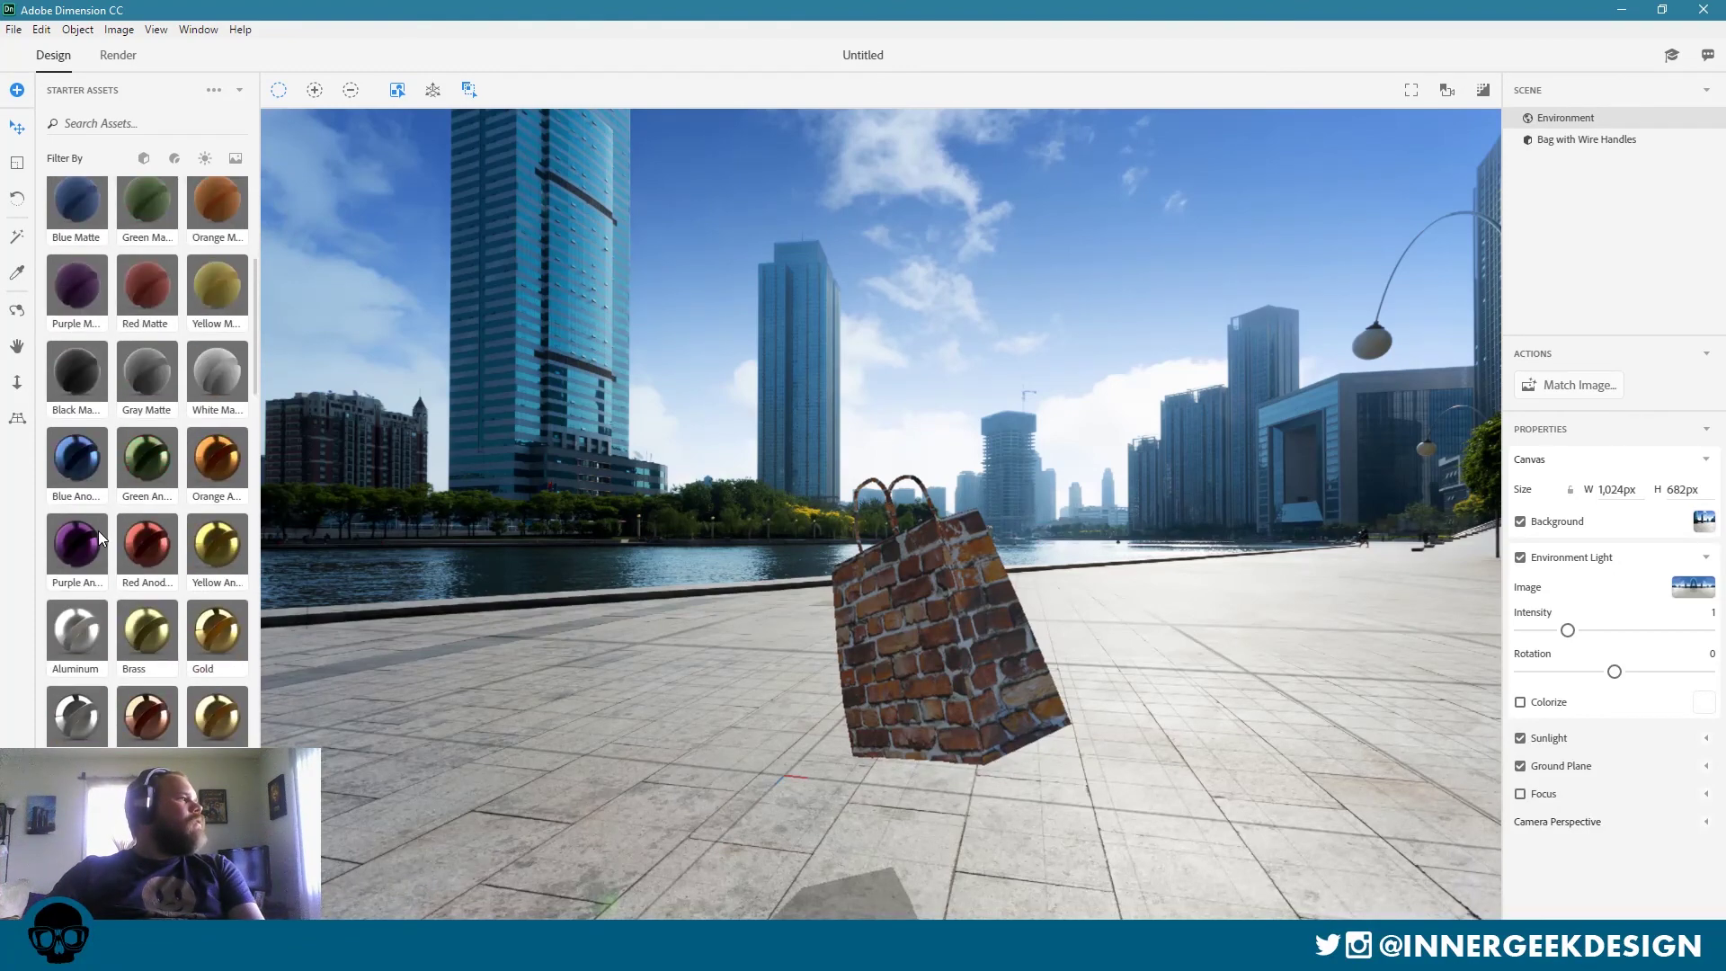
{"action": "left_click_drag", "start_coordinate": [220, 457], "coordinate": [909, 605]}
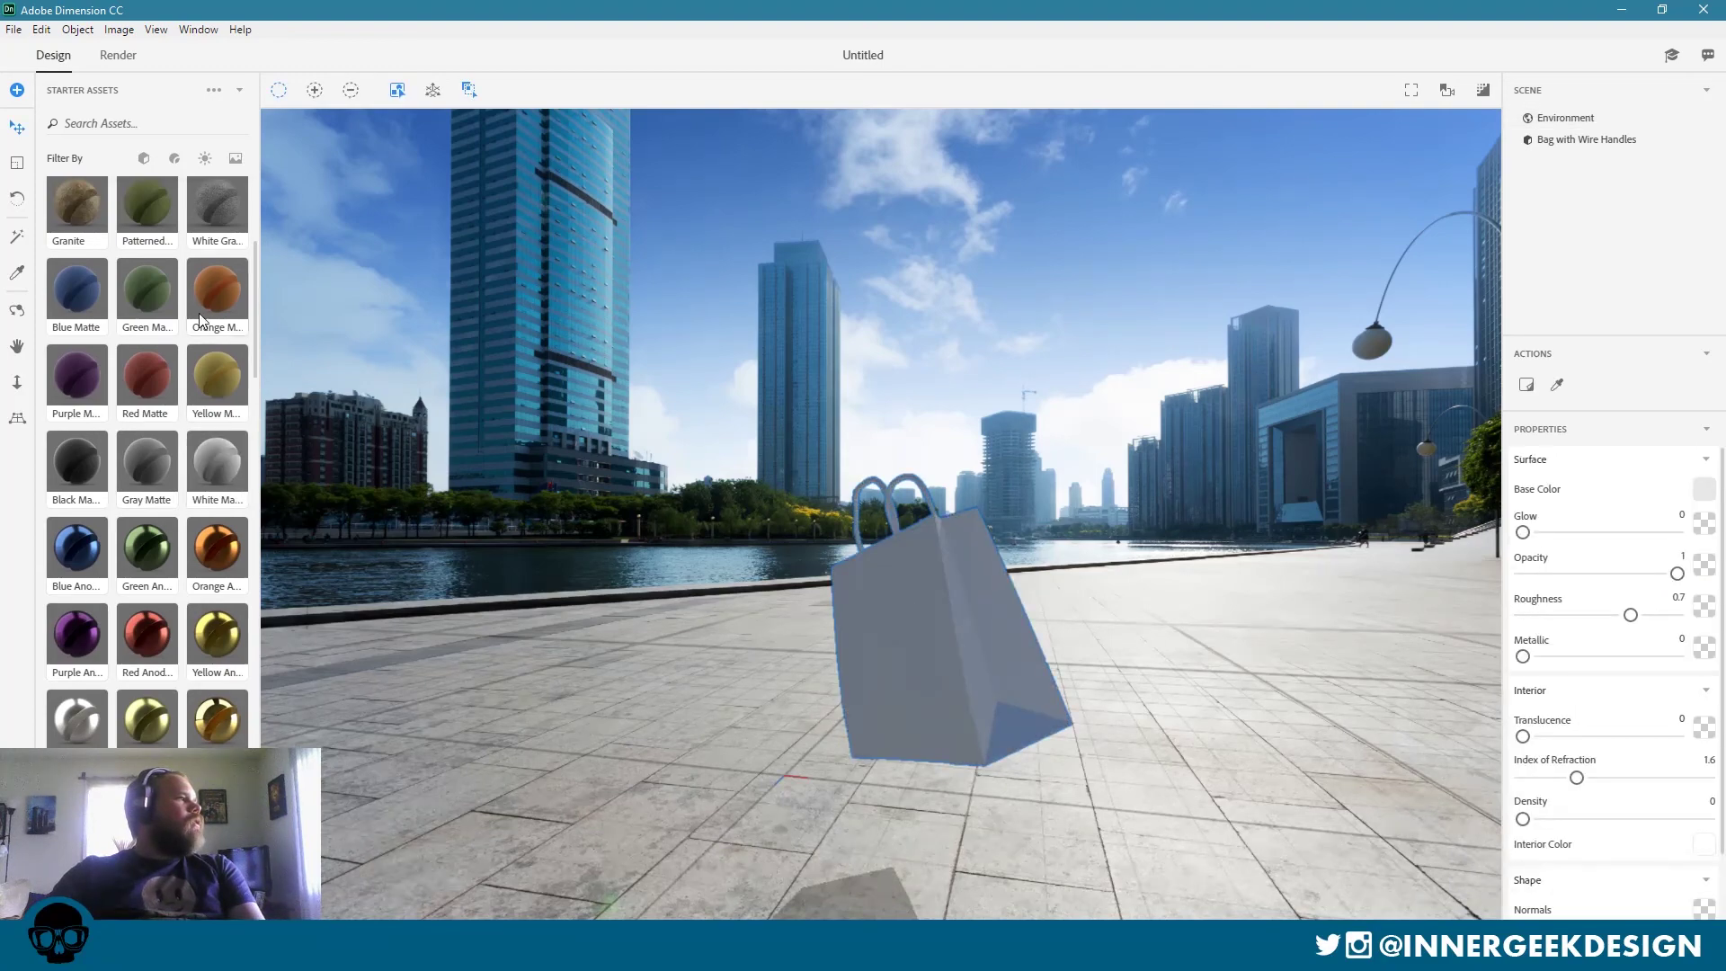
{"action": "left_click_drag", "start_coordinate": [229, 301], "coordinate": [969, 603]}
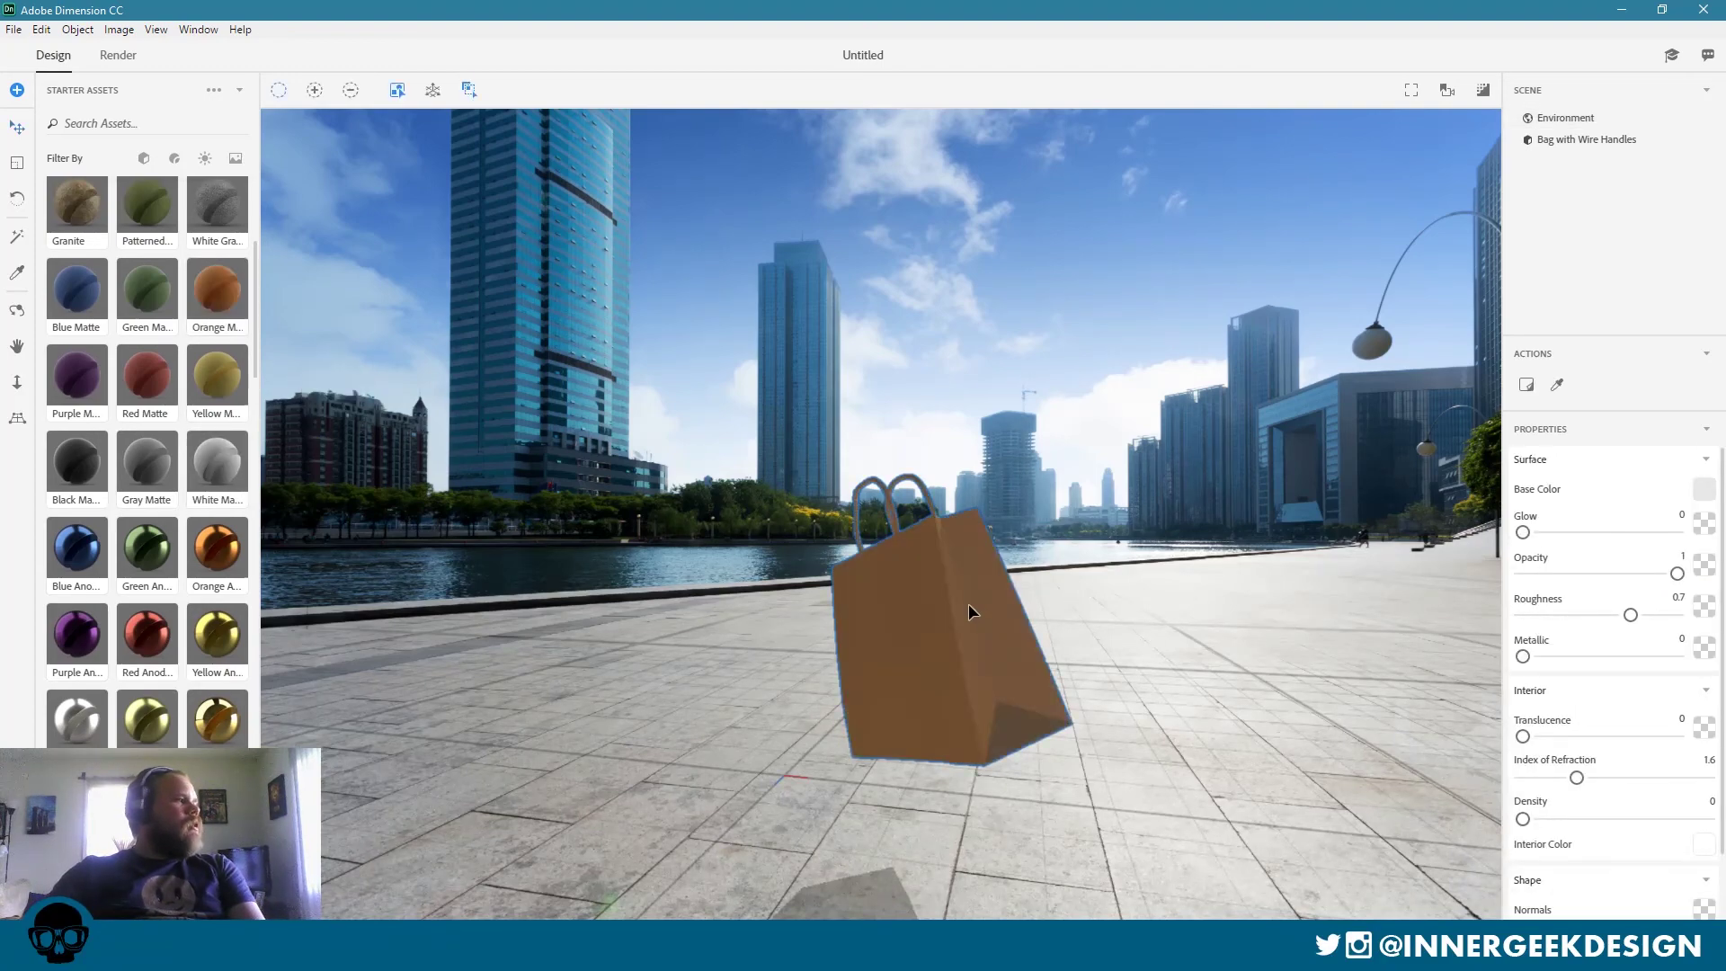
Try the Polyester material on the bag and replace it with the white gravel material.
{"action": "scroll", "coordinate": [178, 396], "scroll_direction": "up", "scroll_amount": 5}
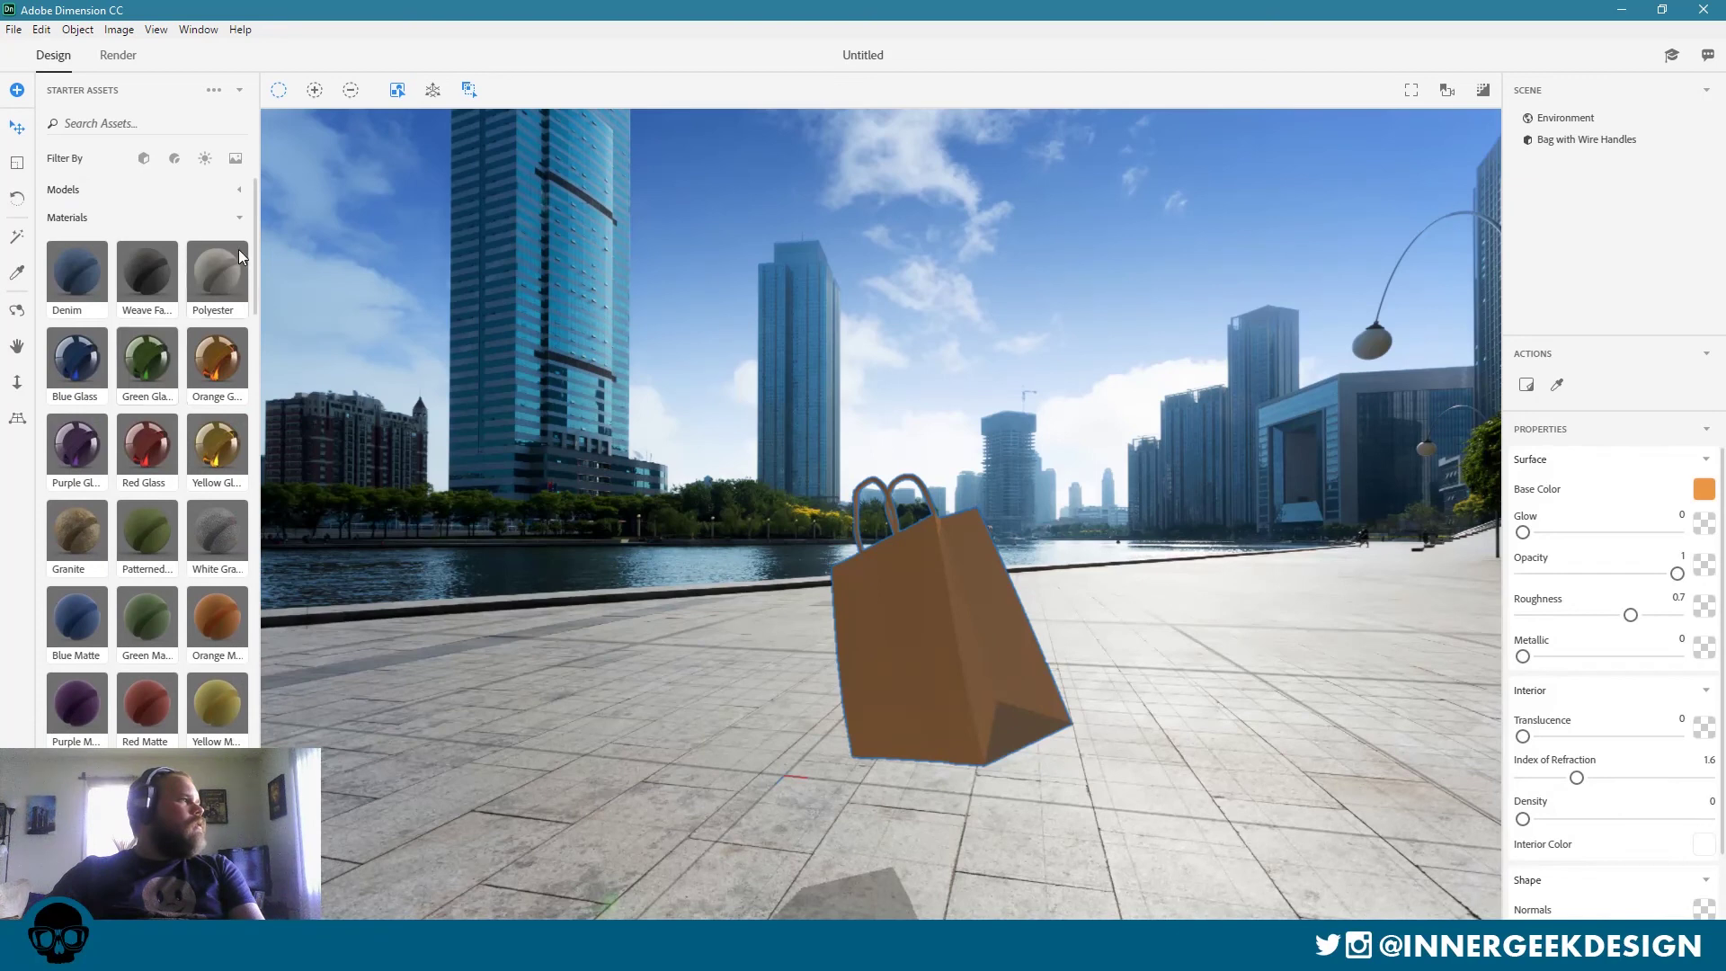
{"action": "left_click_drag", "start_coordinate": [240, 250], "coordinate": [1028, 647]}
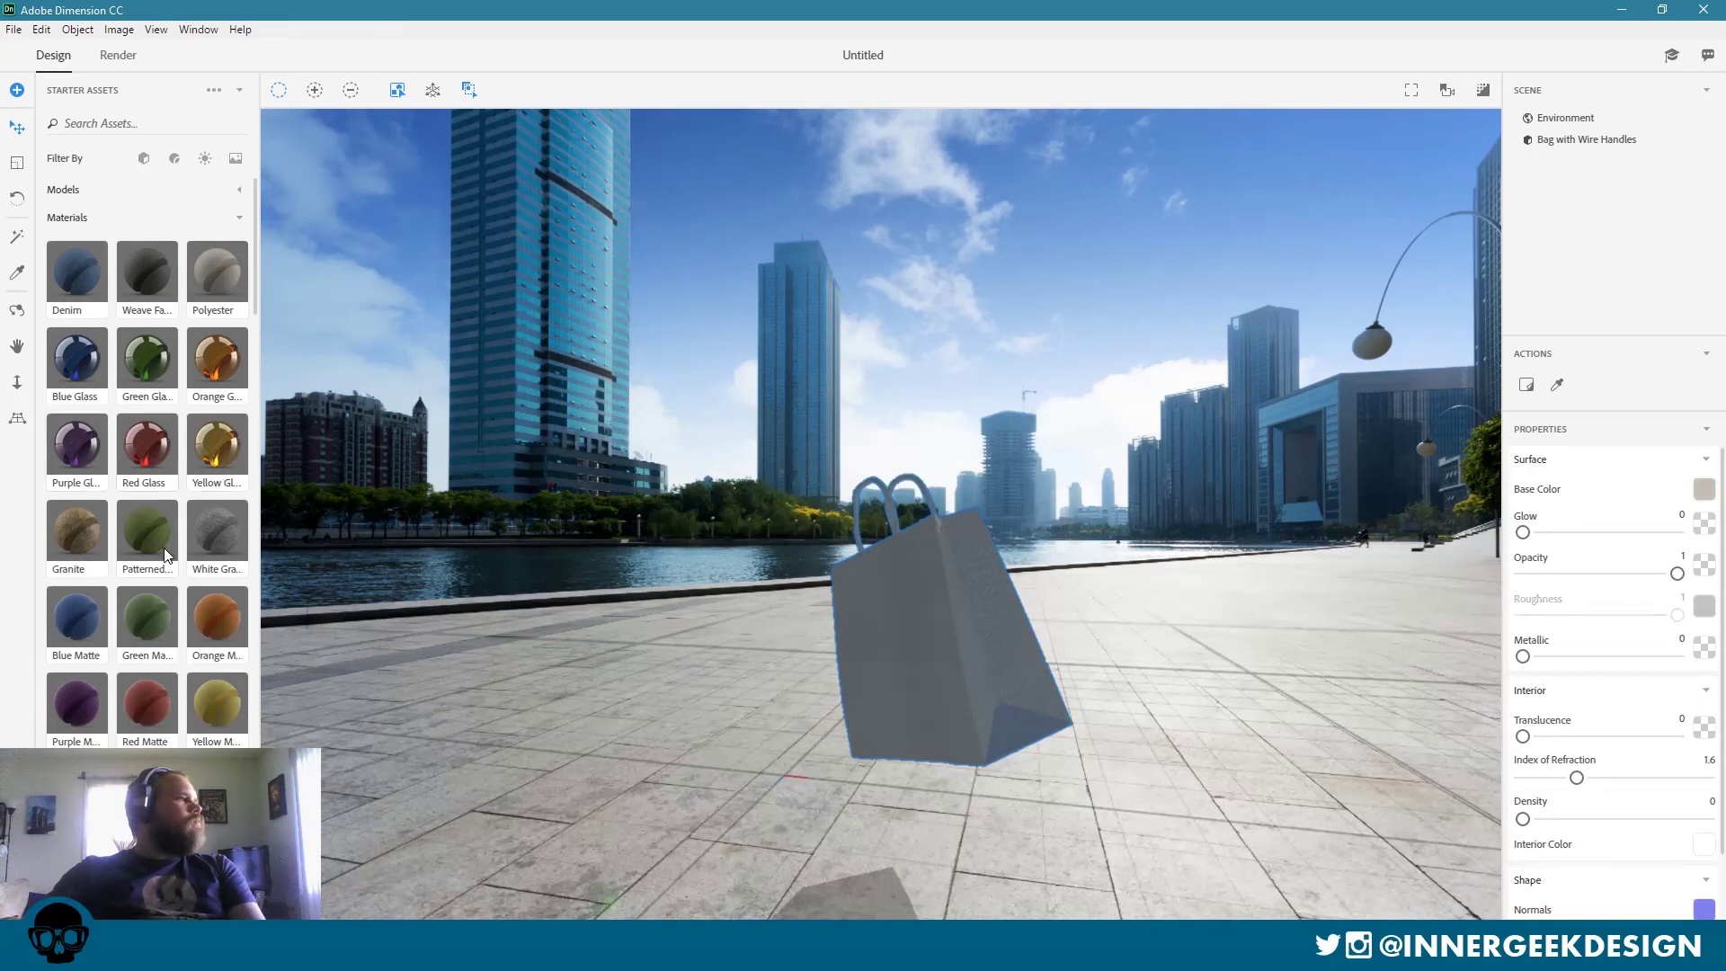
{"action": "left_click_drag", "start_coordinate": [267, 565], "coordinate": [930, 613]}
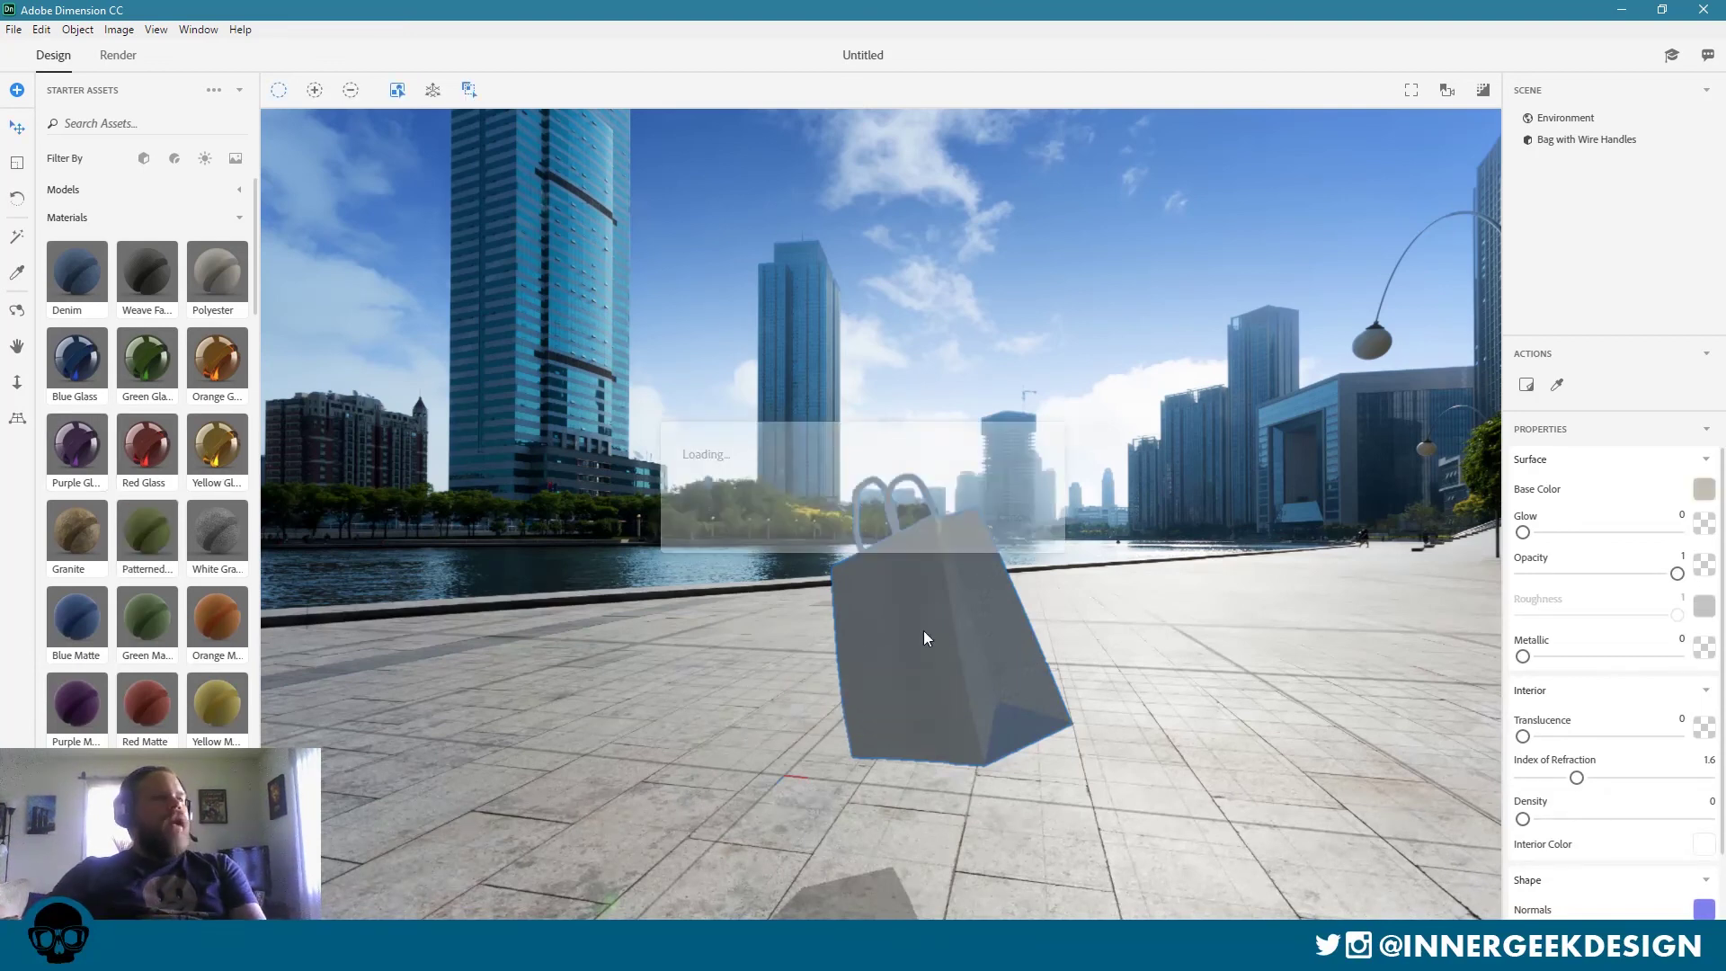
{"action": "left_click_drag", "start_coordinate": [221, 458], "coordinate": [913, 654]}
Apply the Black Matte material to the bag.
{"action": "scroll", "coordinate": [225, 634], "scroll_direction": "down", "scroll_amount": 2}
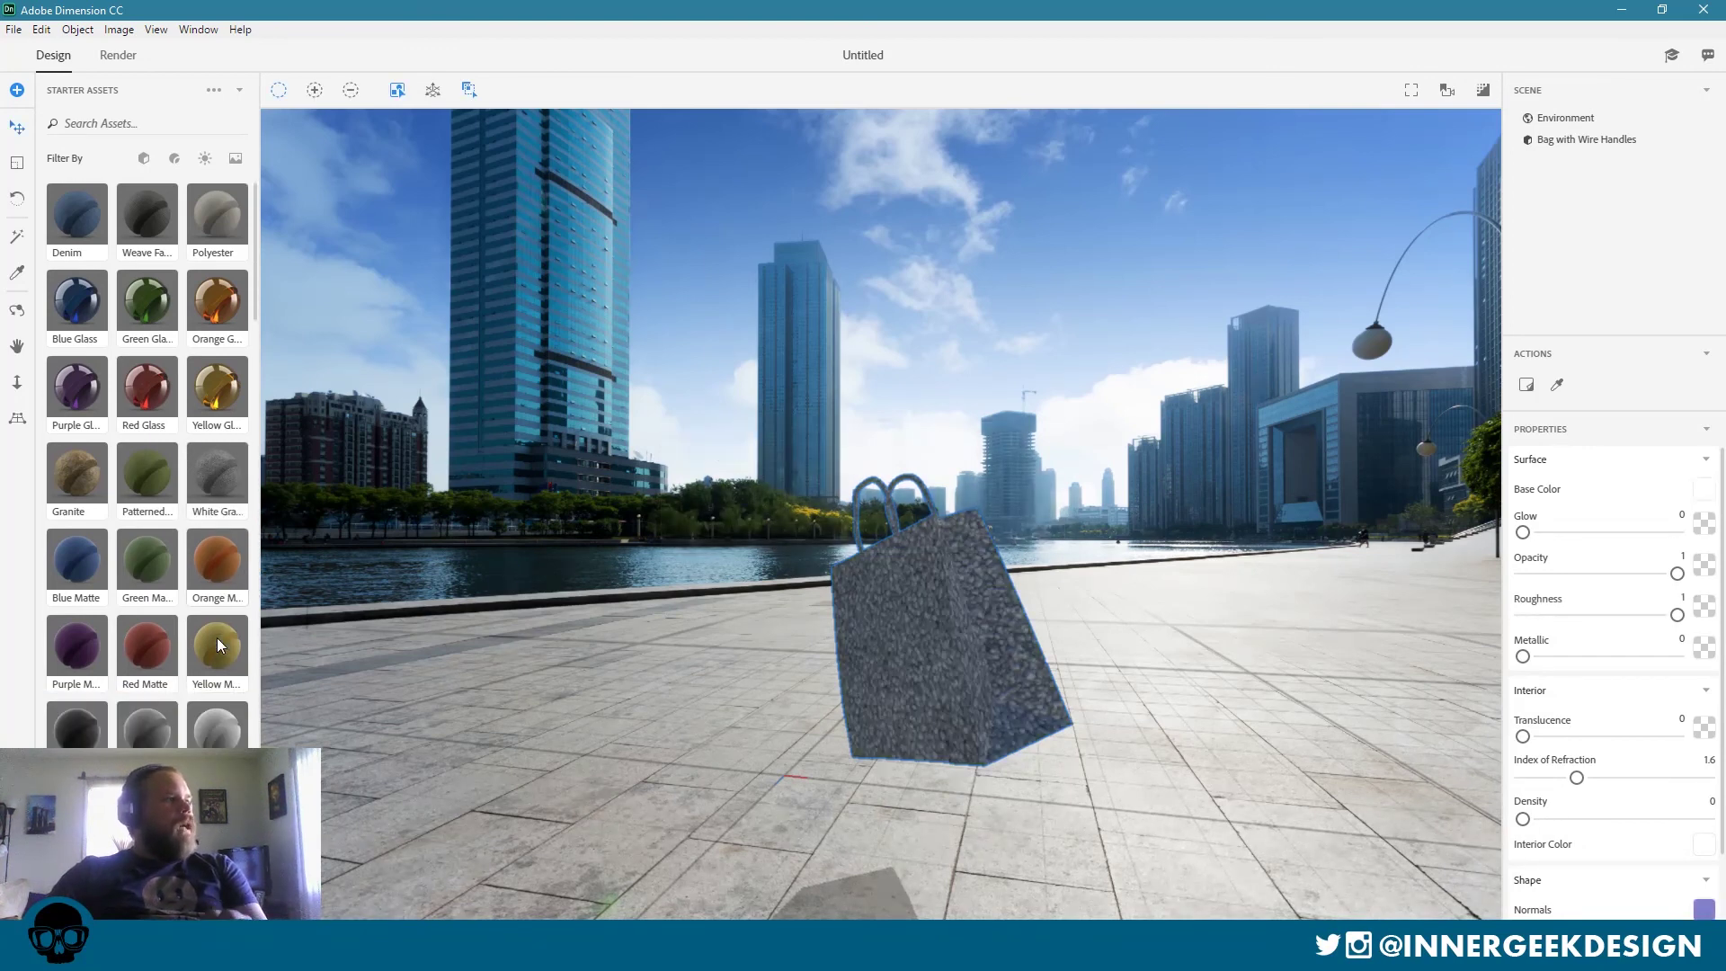
{"action": "left_click_drag", "start_coordinate": [219, 523], "coordinate": [320, 508]}
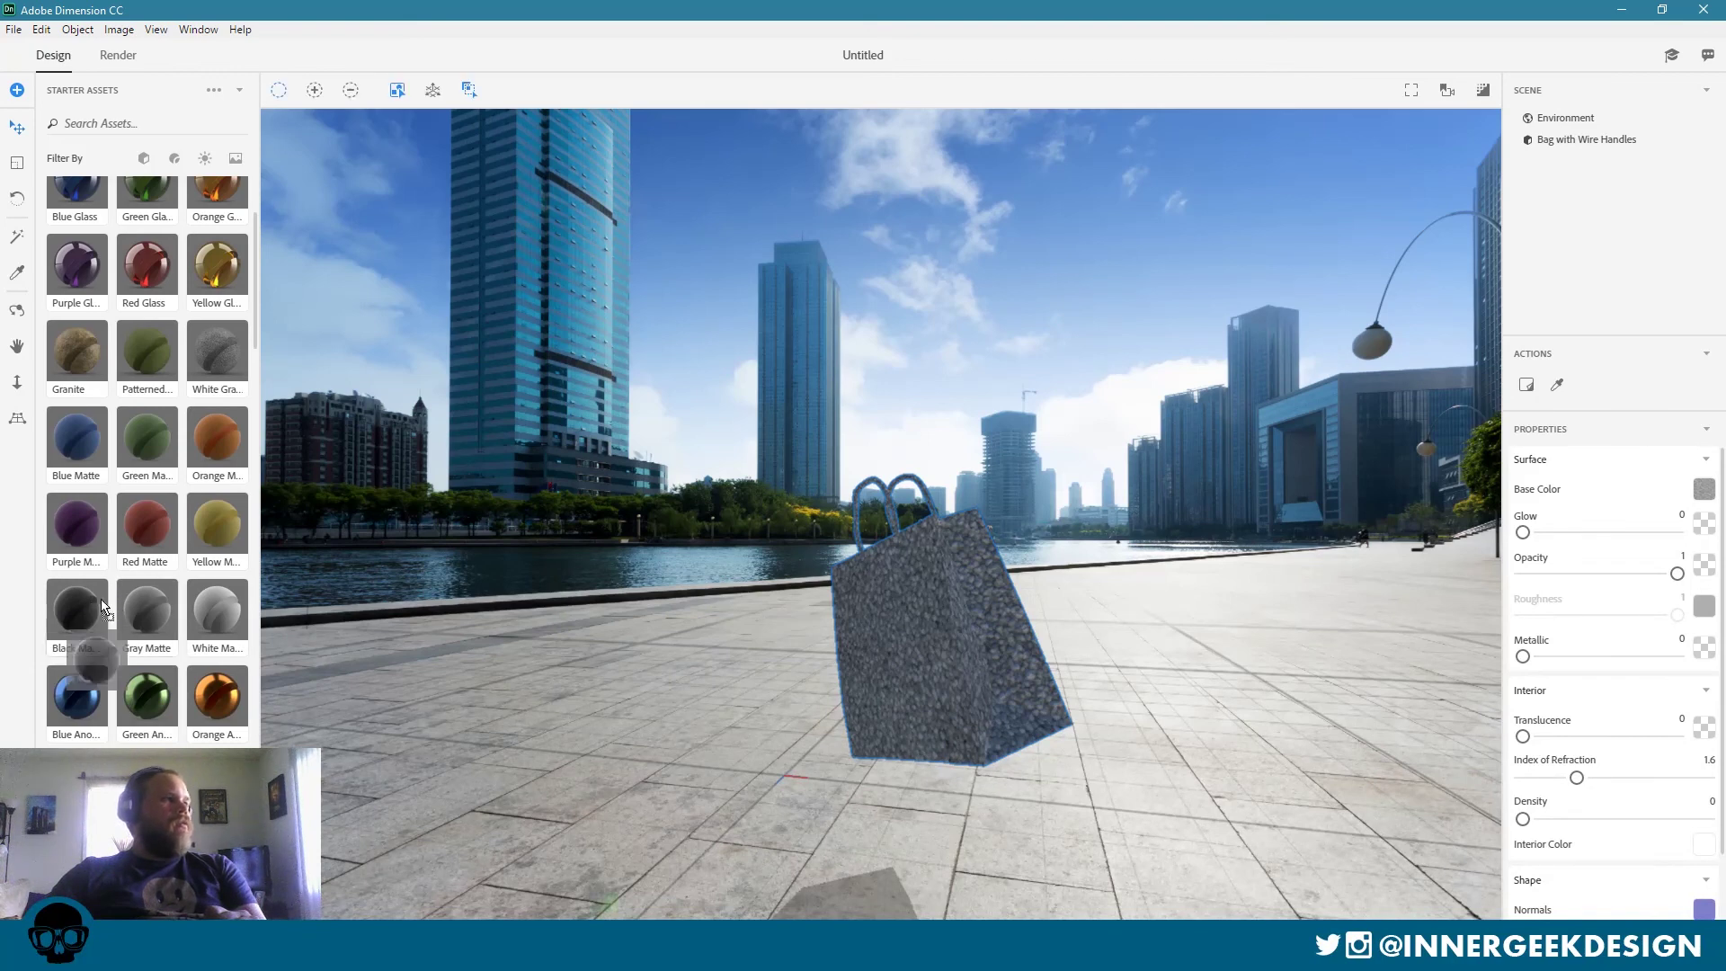
{"action": "left_click_drag", "start_coordinate": [85, 616], "coordinate": [934, 637]}
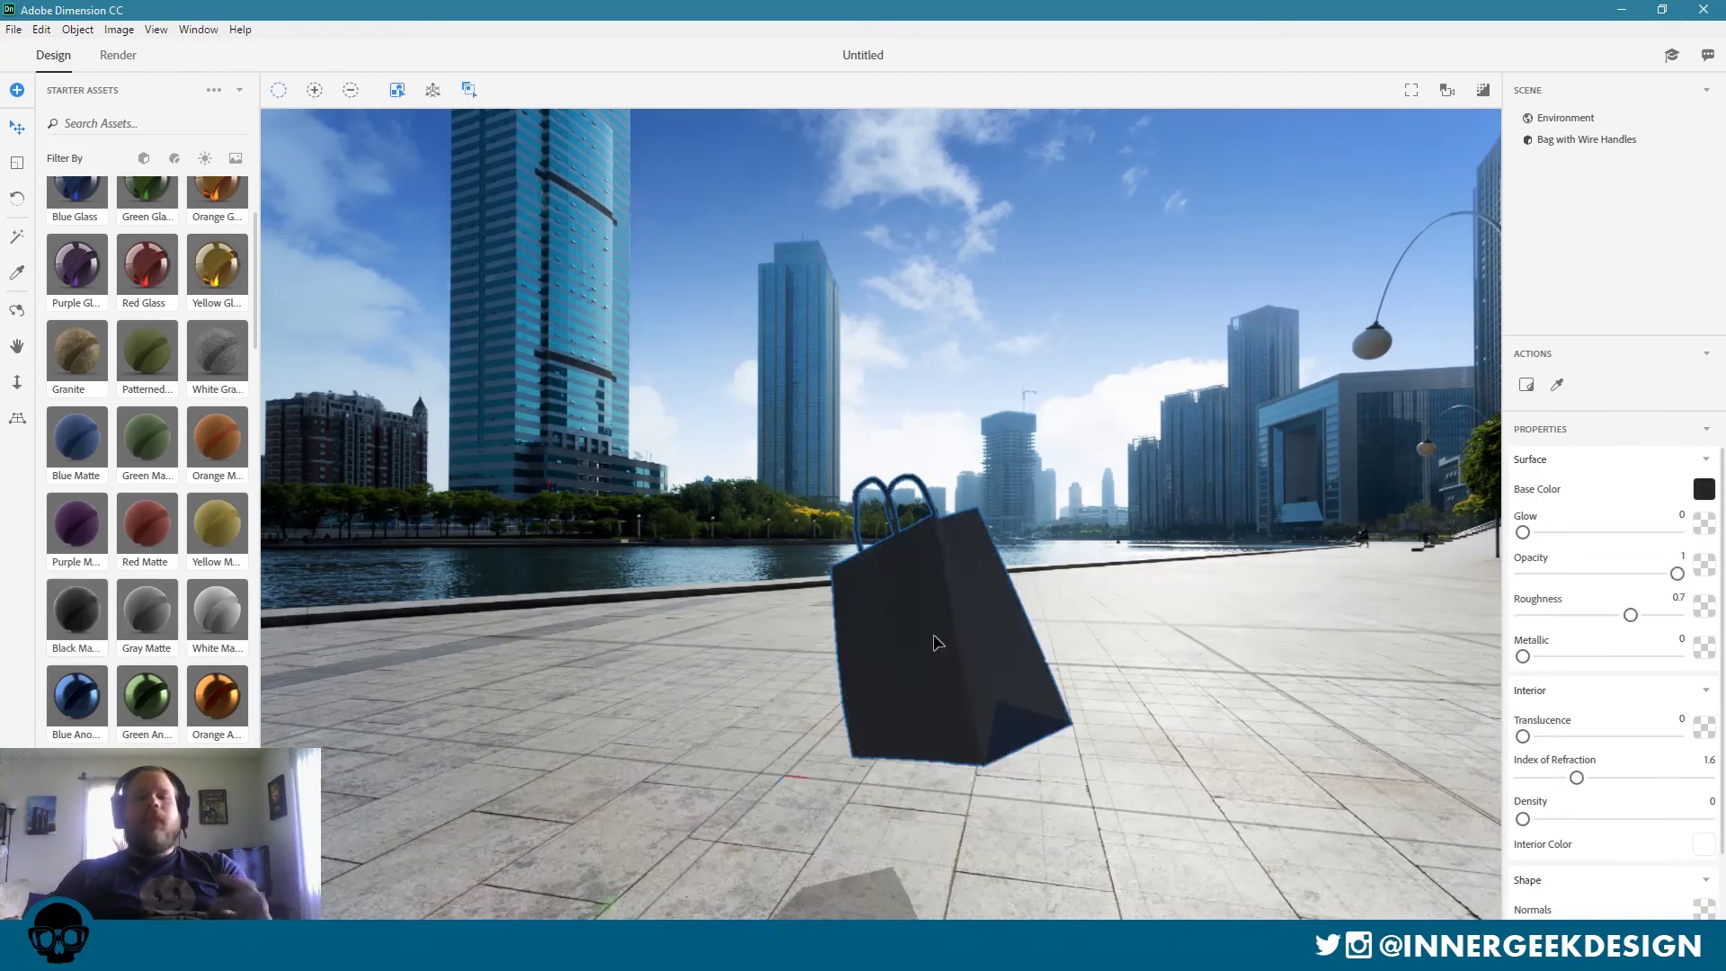